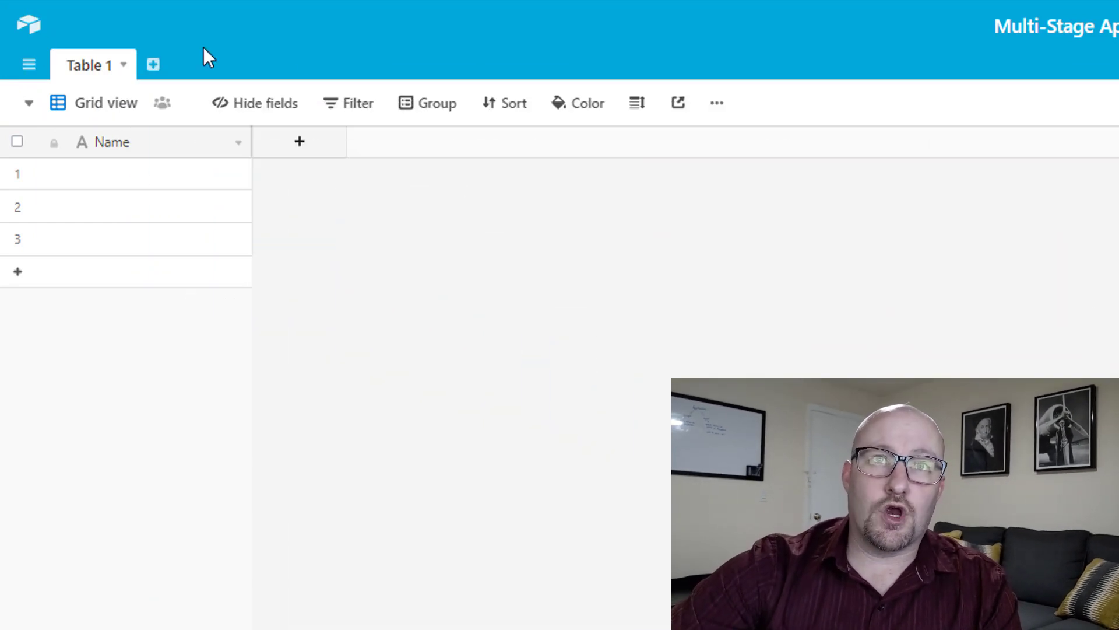
Get ready to rename the Table 1 tab in the base.
mouse_move(161, 114)
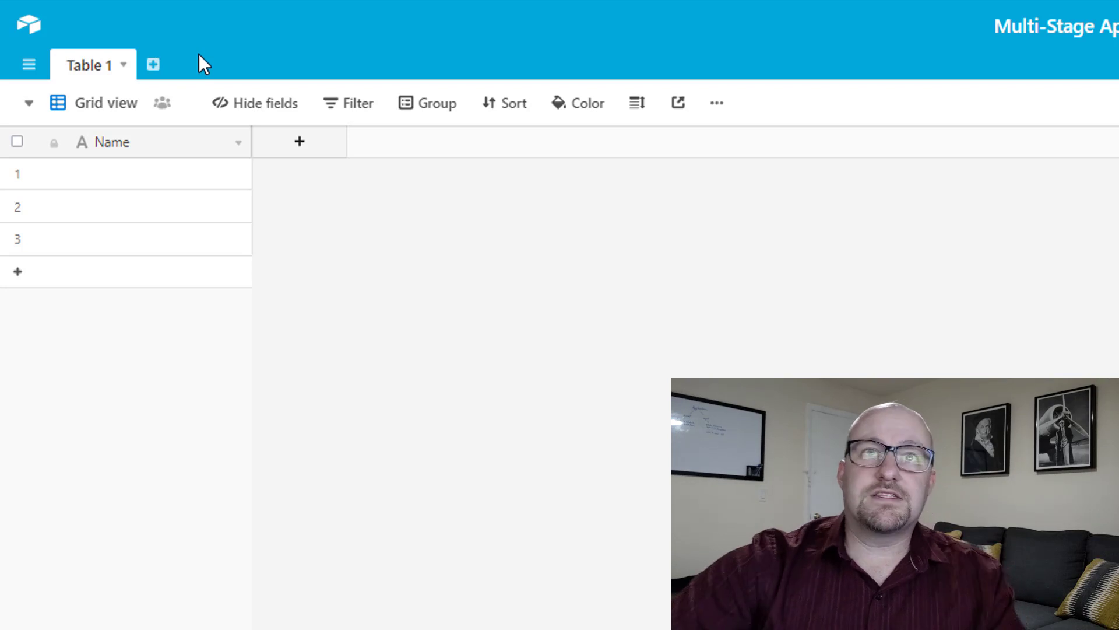
Rename Table 1 to 'Legal Agreements'.
double_click(97, 67)
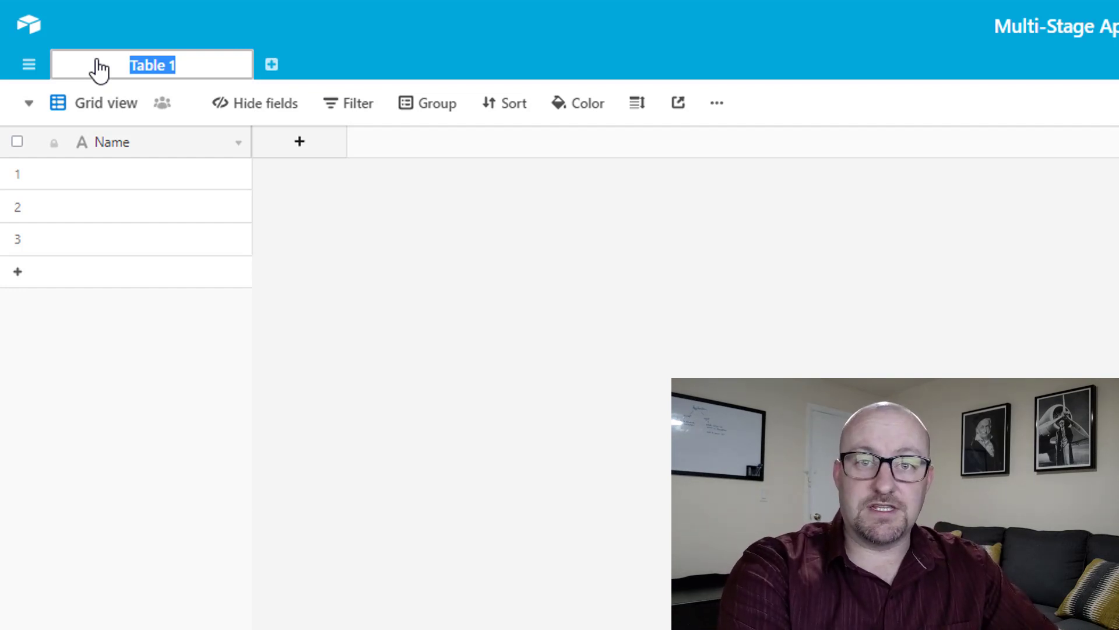
type("Legal Agg")
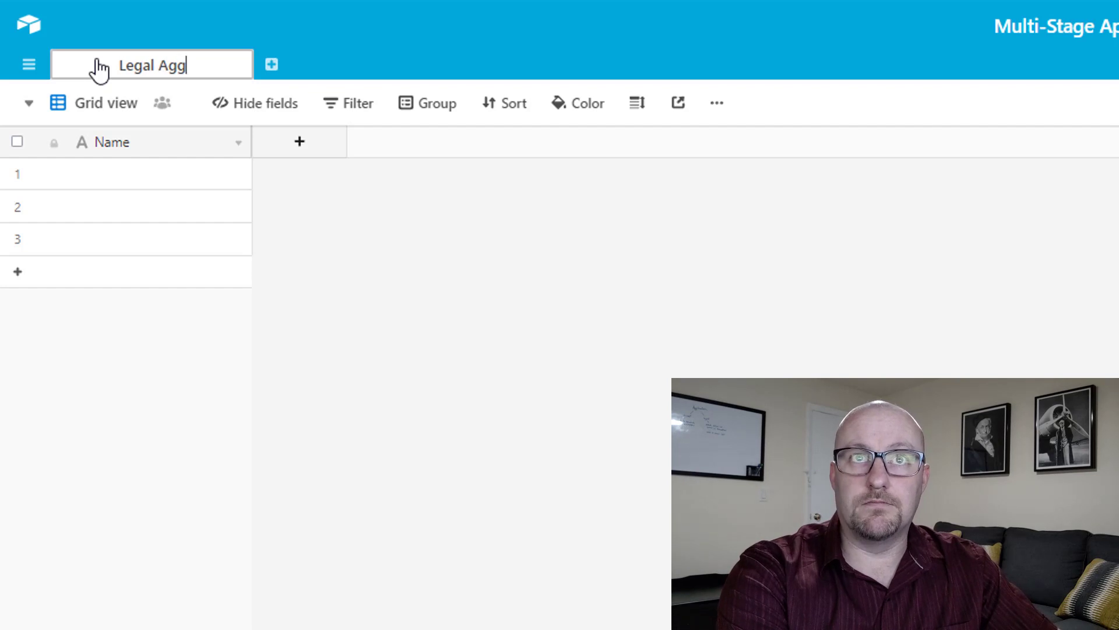
key("BackSpace")
type("reements")
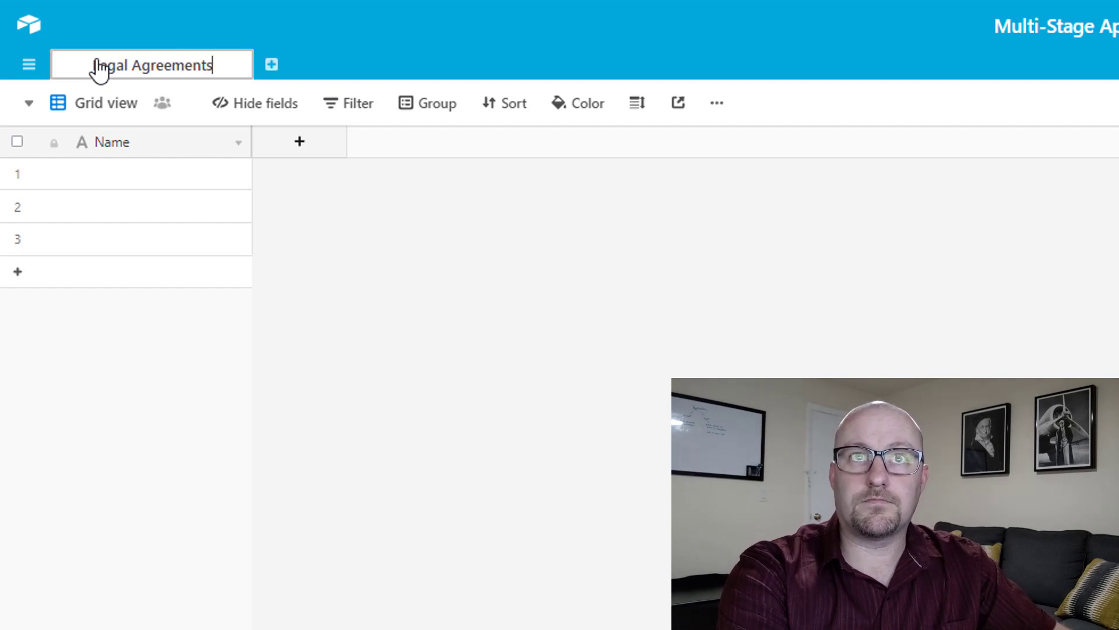
key("Return")
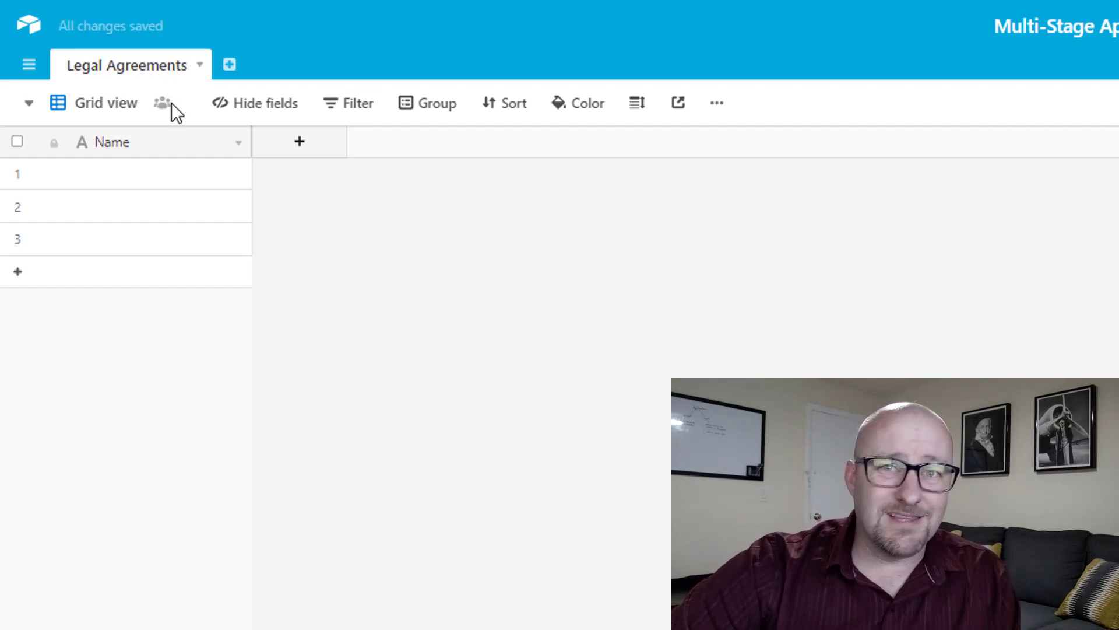
Add a single-select field 'Type' with options Type 1, Type 2 and Type 3.
left_click(300, 144)
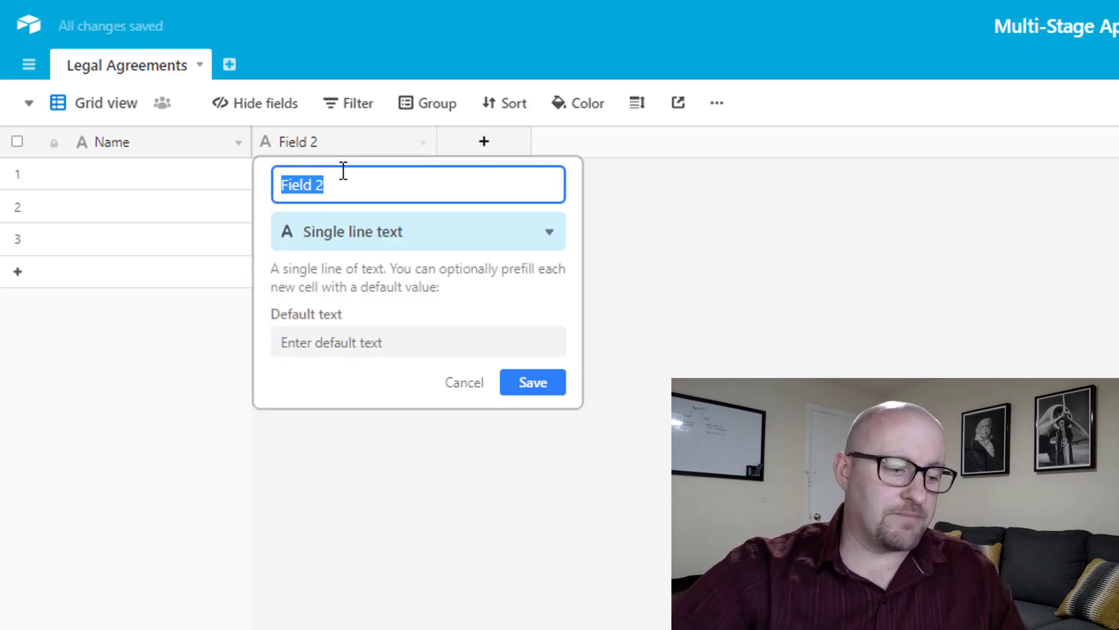
type("Type")
key("Tab")
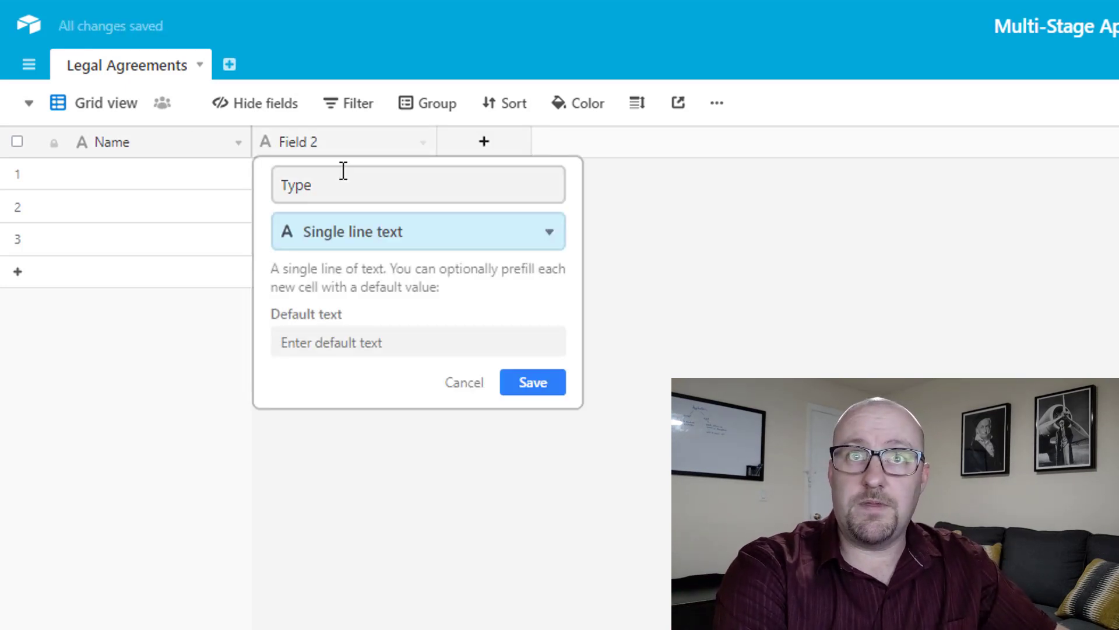
type("sing")
key("Down")
key("Return")
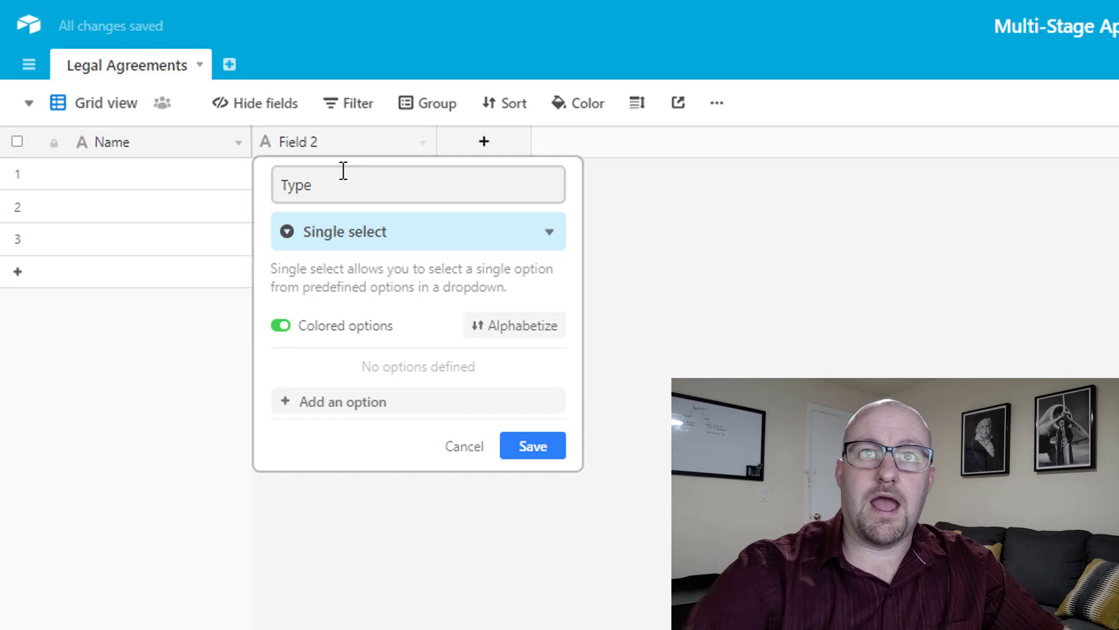
left_click(371, 402)
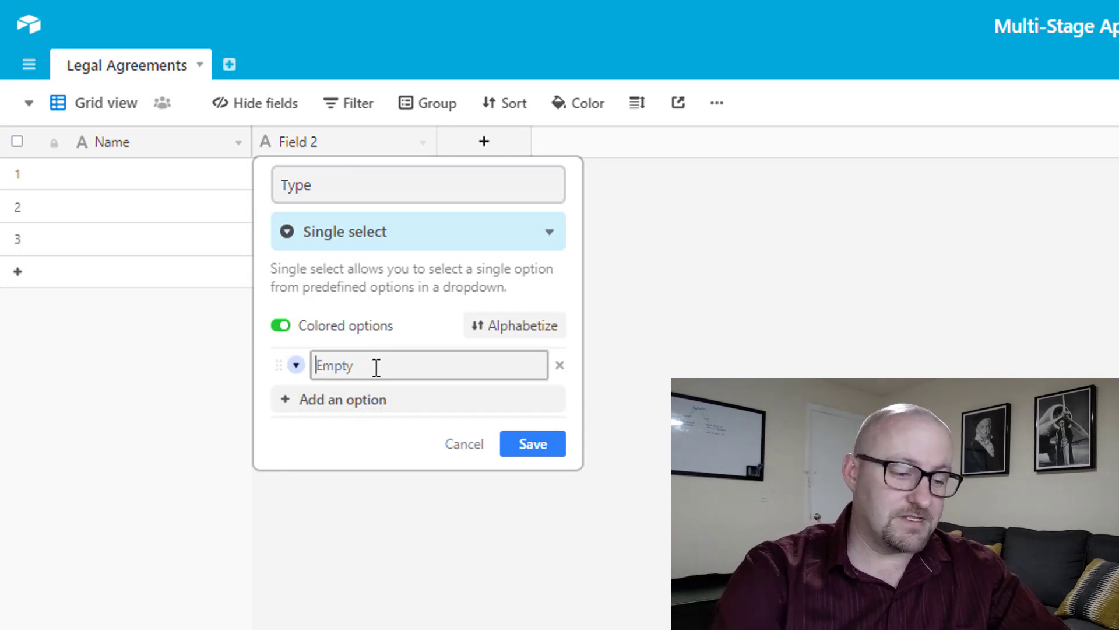
type("Type 1")
key("Return")
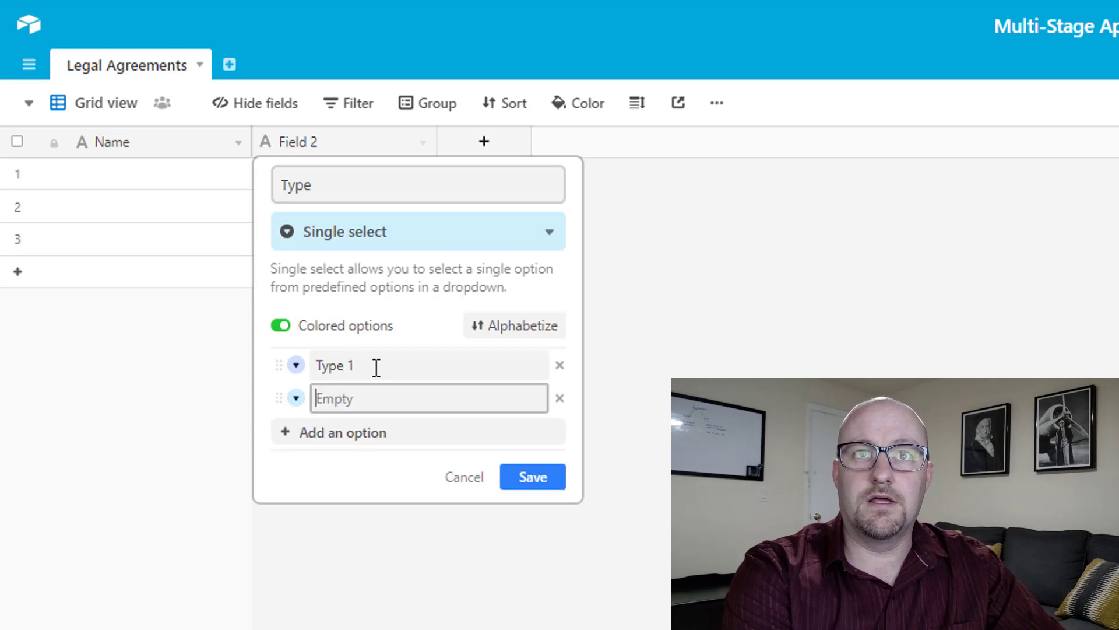
type("Type 2")
key("Return")
type("Typ")
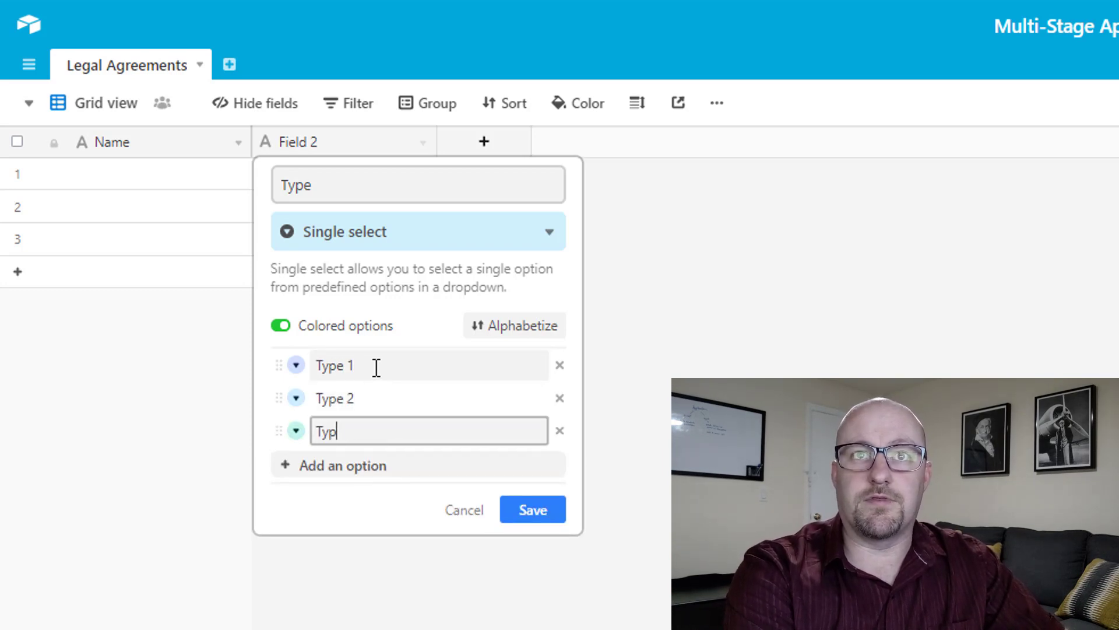
type("e 3")
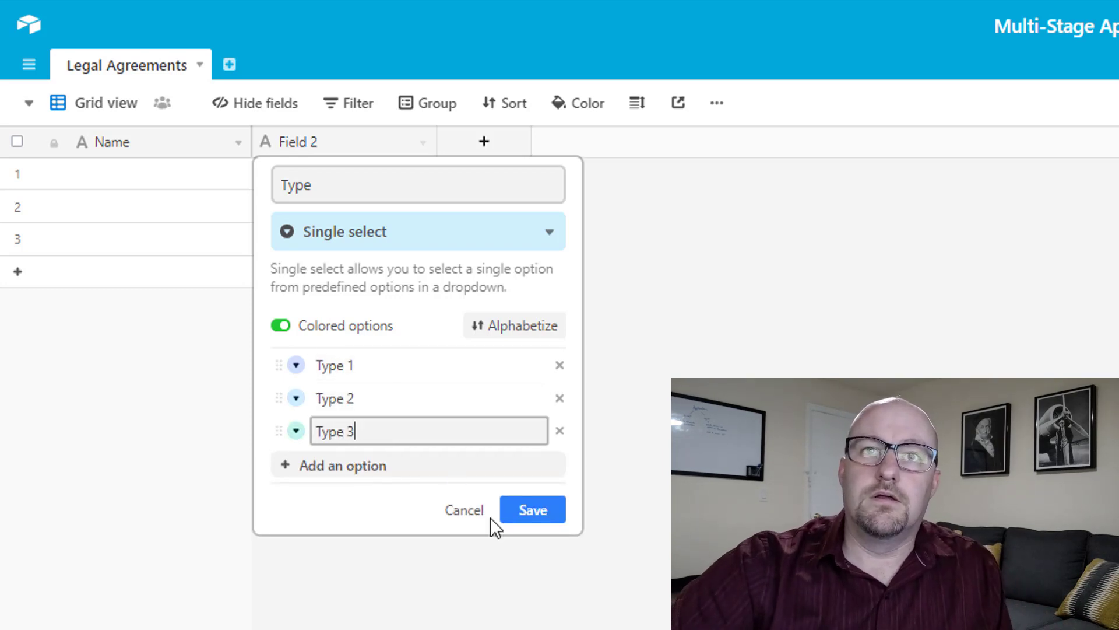
left_click(541, 515)
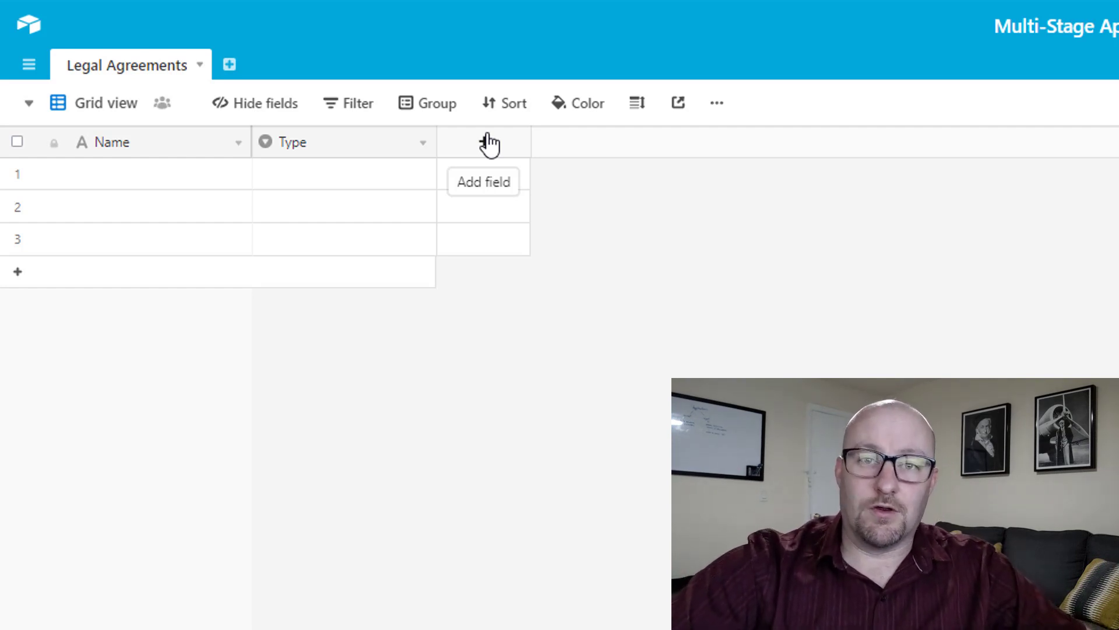
Add a single line text field named 'Contact'.
left_click(488, 143)
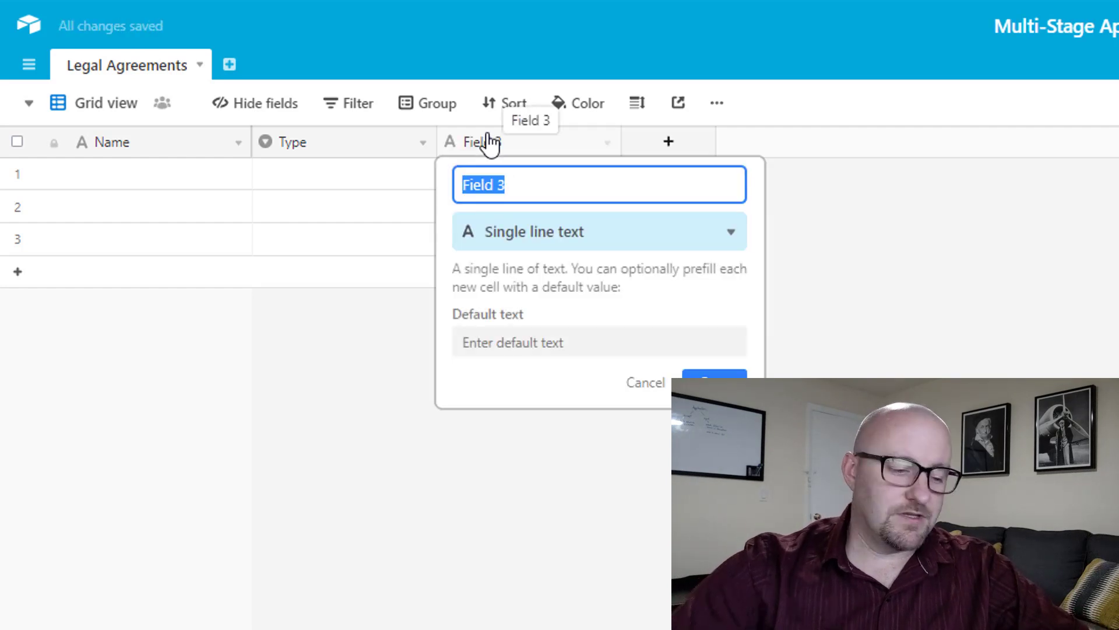
type("Contact")
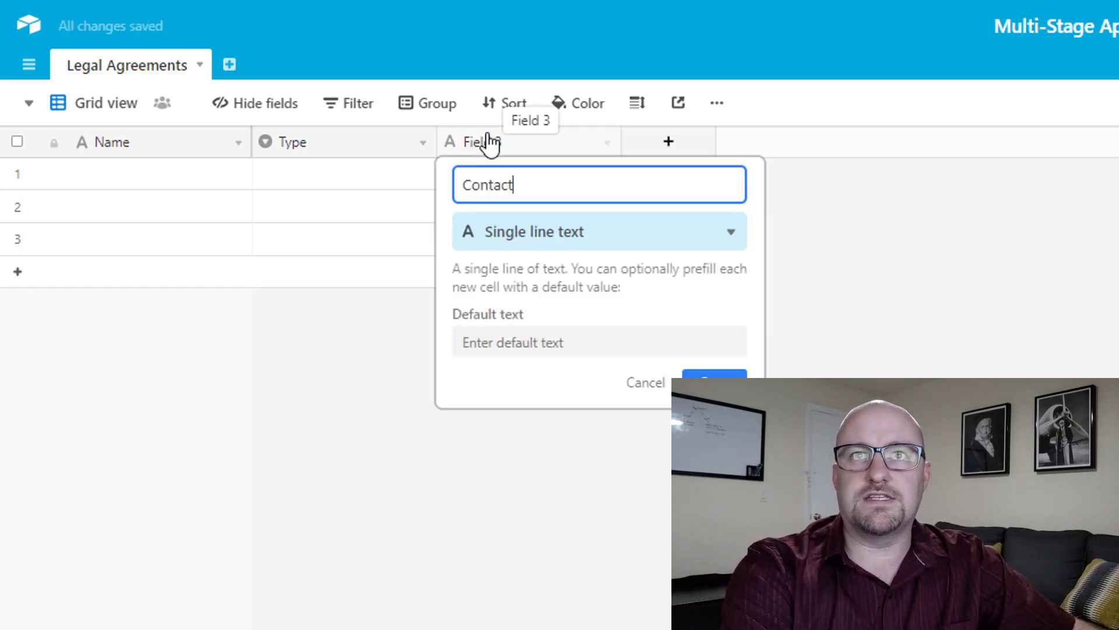
key("Tab")
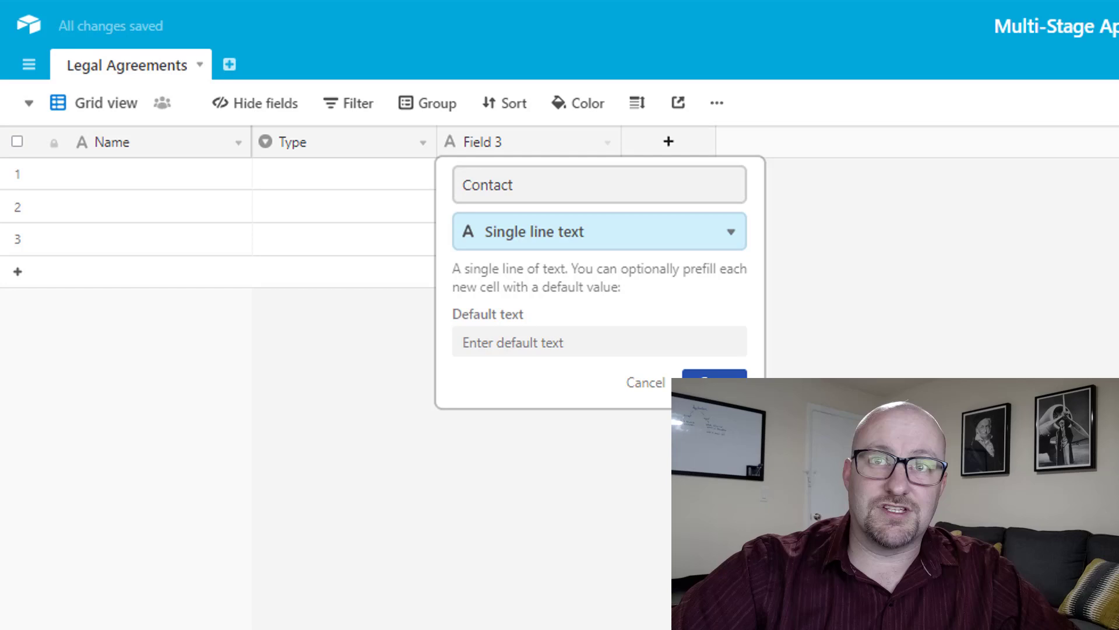
left_click(715, 380)
Enter the contact's full name in the first record and set its Type to Type 2.
left_click(482, 168)
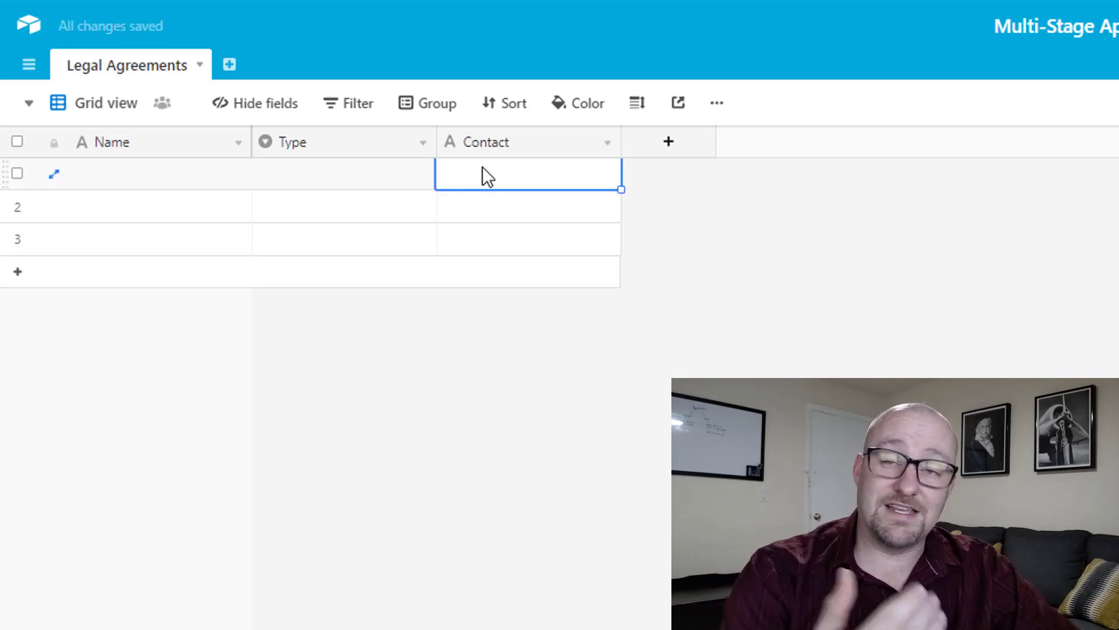
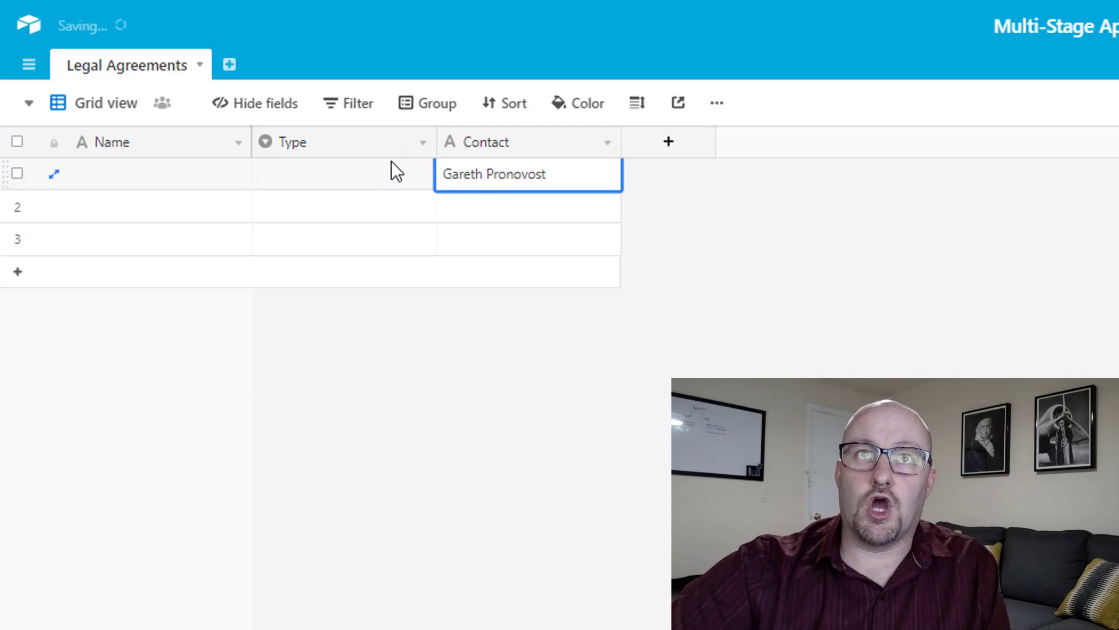
left_click(390, 176)
left_click(390, 176)
left_click(287, 311)
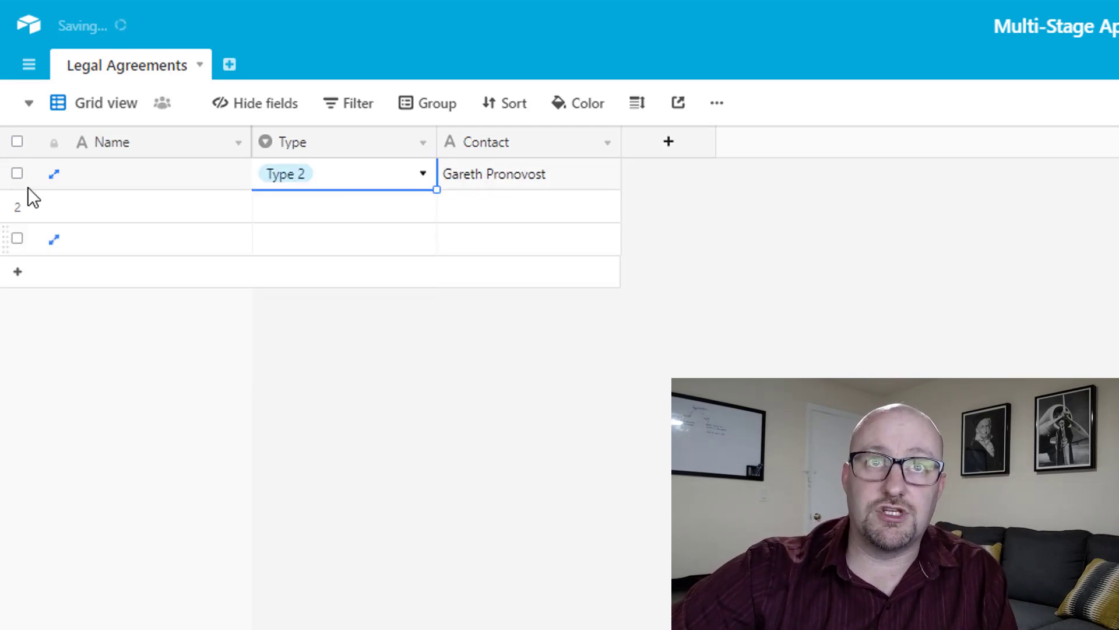
Delete the two empty records and narrow the Type and Contact columns.
left_click(17, 206)
left_click(17, 238)
right_click(21, 242)
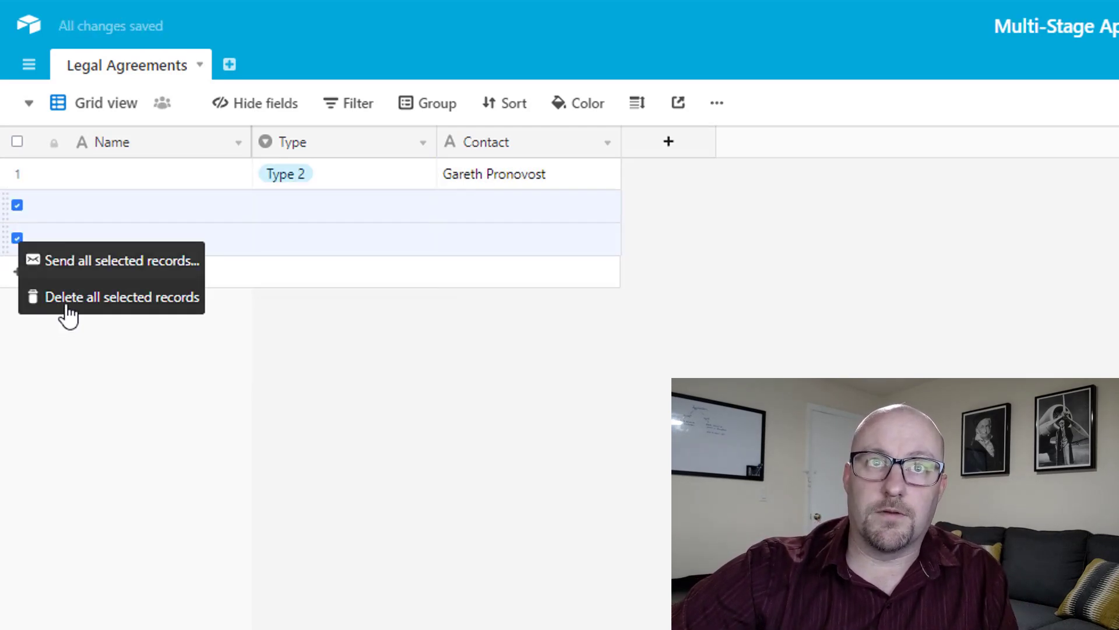
left_click(63, 303)
left_click_drag(436, 143, 394, 140)
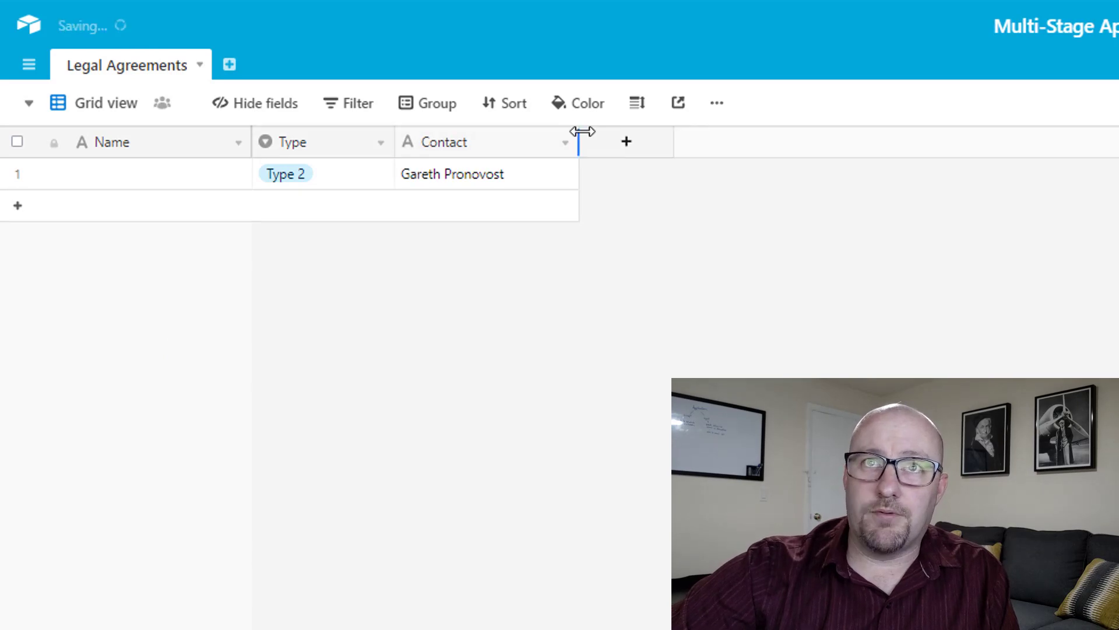
left_click_drag(580, 138, 558, 139)
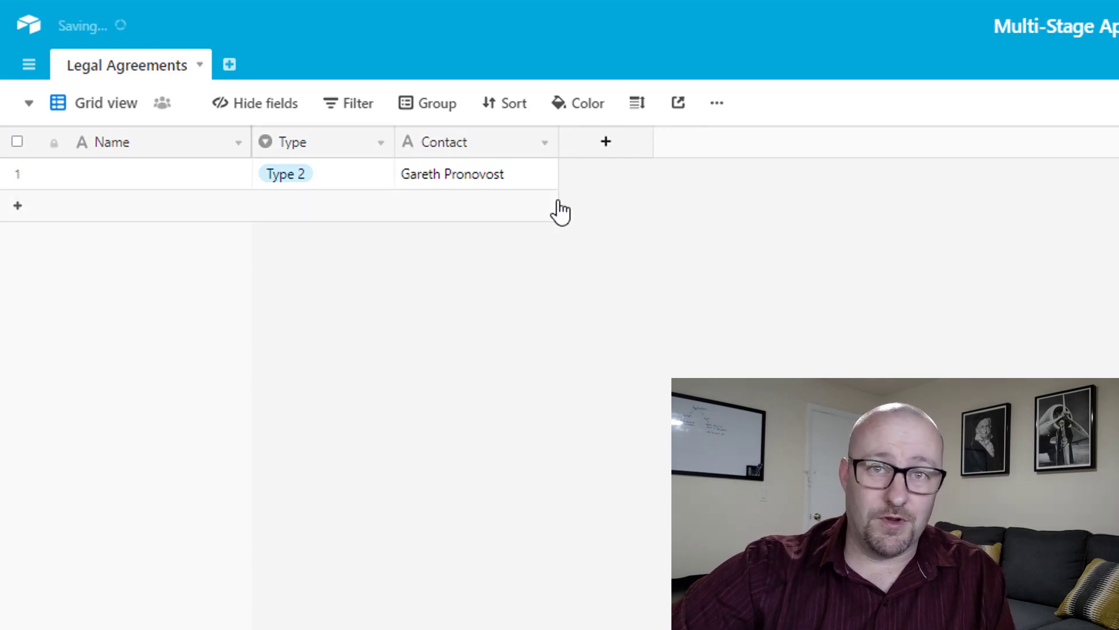
Add a field named 'Email' with the Email field type.
left_click(604, 153)
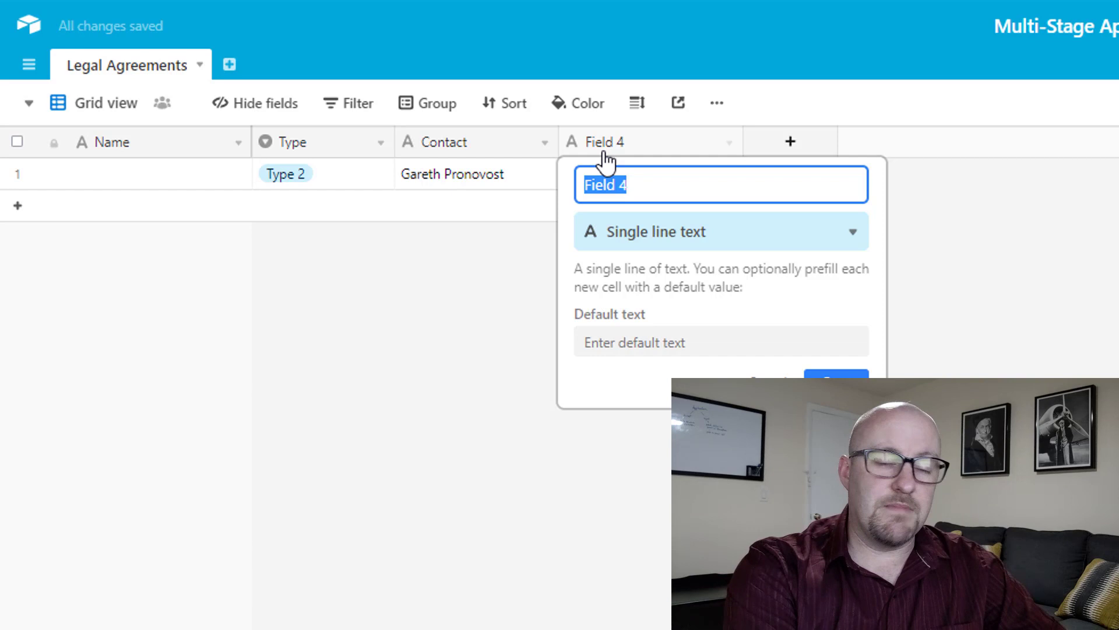
type("Email")
key("Tab")
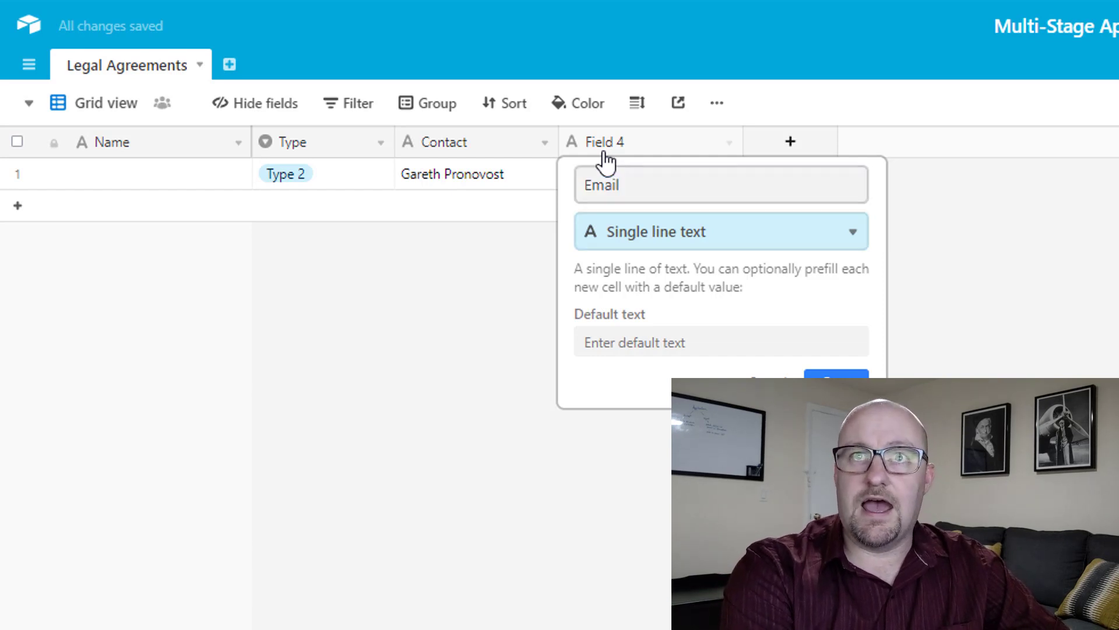
type("ema")
key("Return")
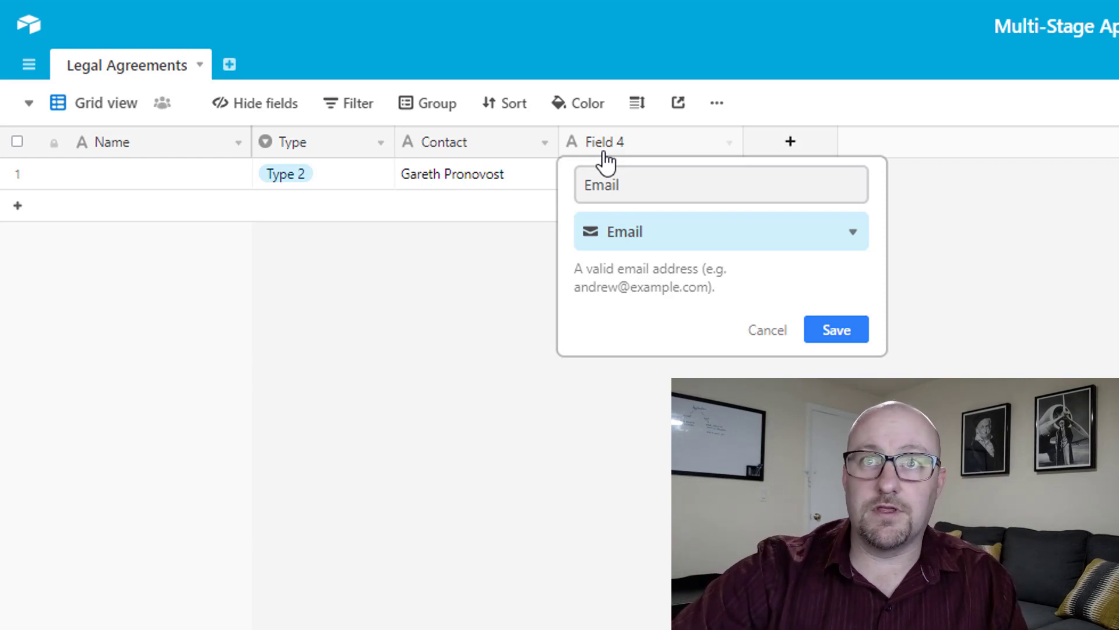
left_click(832, 330)
Fill in the contact's e-mail address in the first record's Email cell.
left_click(645, 178)
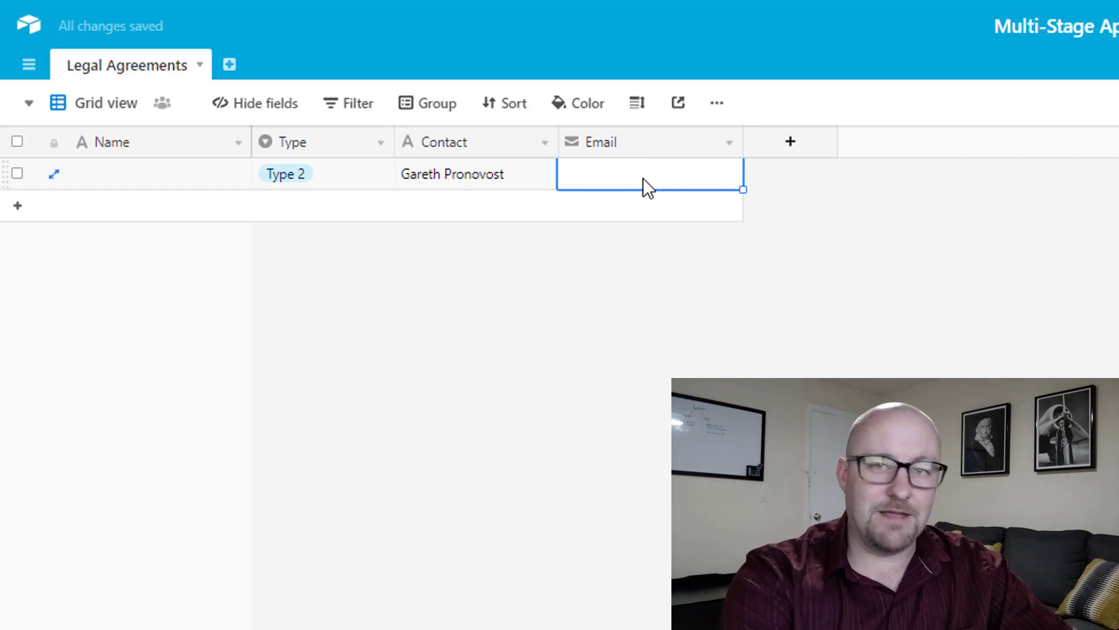
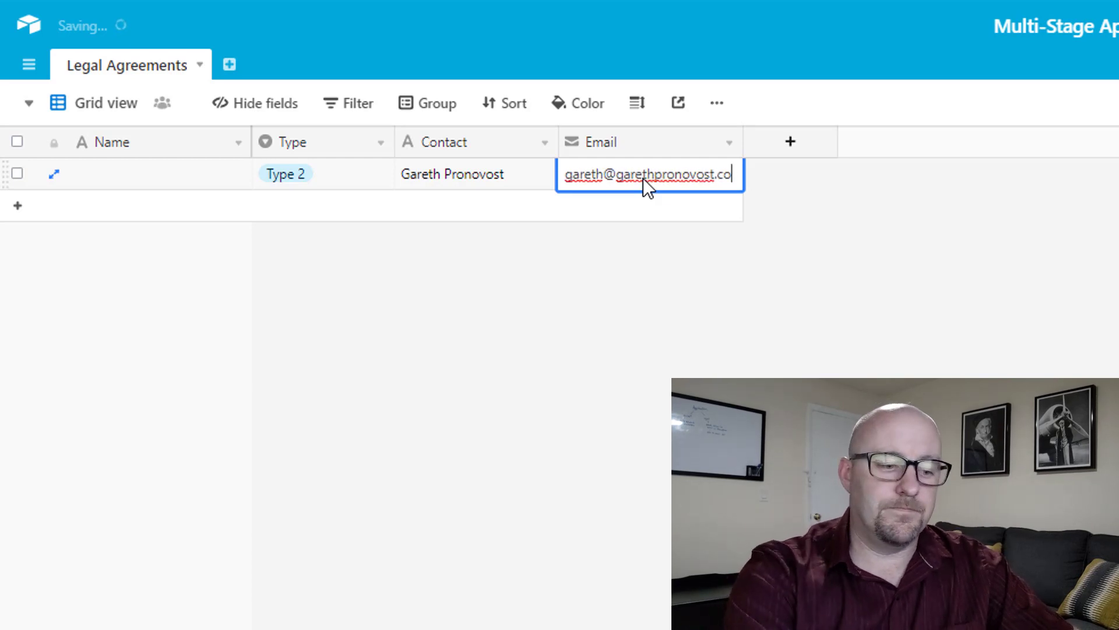
left_click(572, 242)
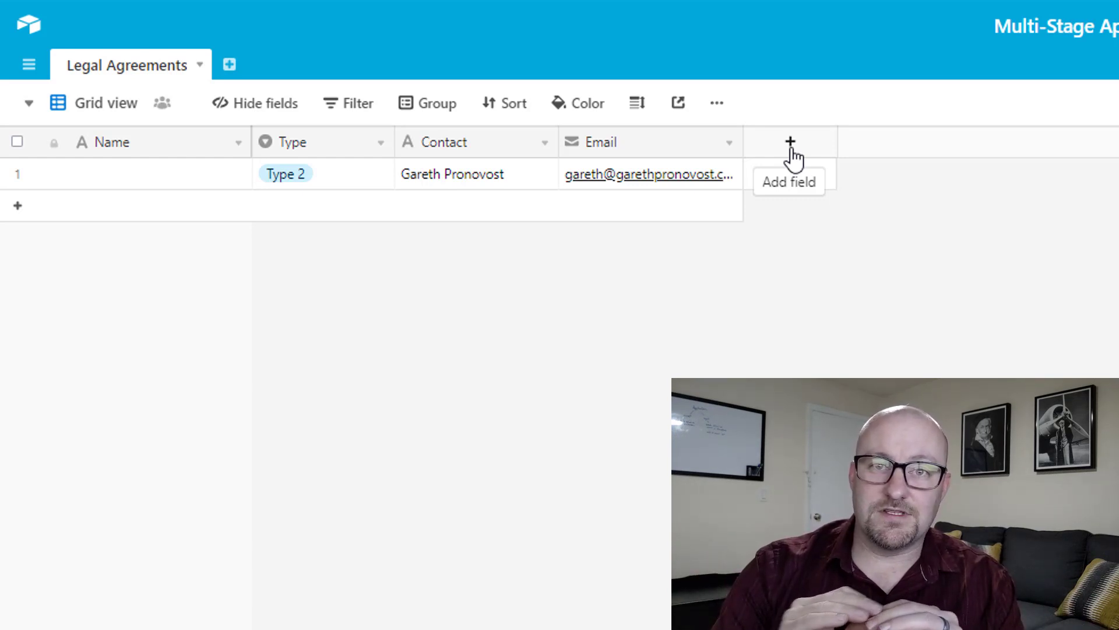
Add a field named 'Date' with the Date field type.
left_click(791, 150)
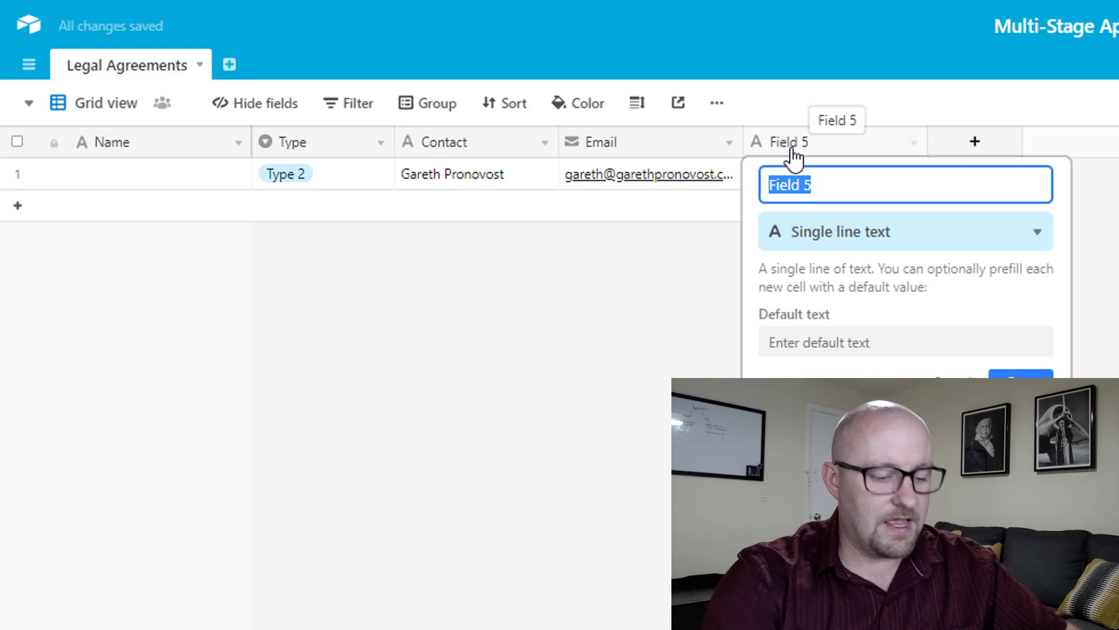
type("Date Create")
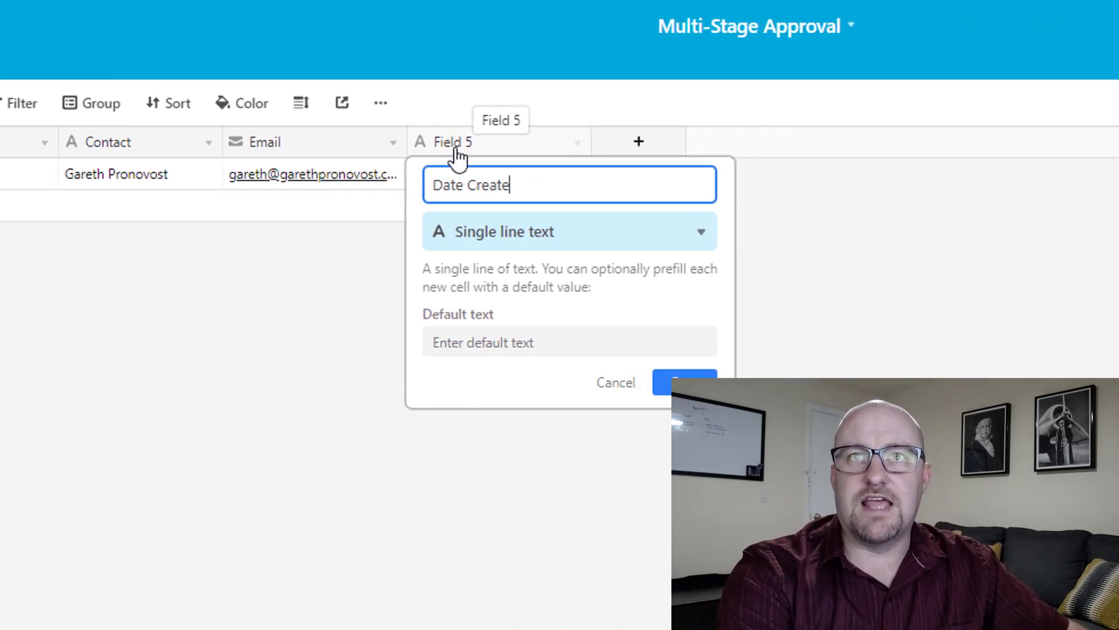
key("BackSpace")
key("BackSpace")
key("BackSpace")
key("BackSpace")
key("BackSpace")
key("BackSpace")
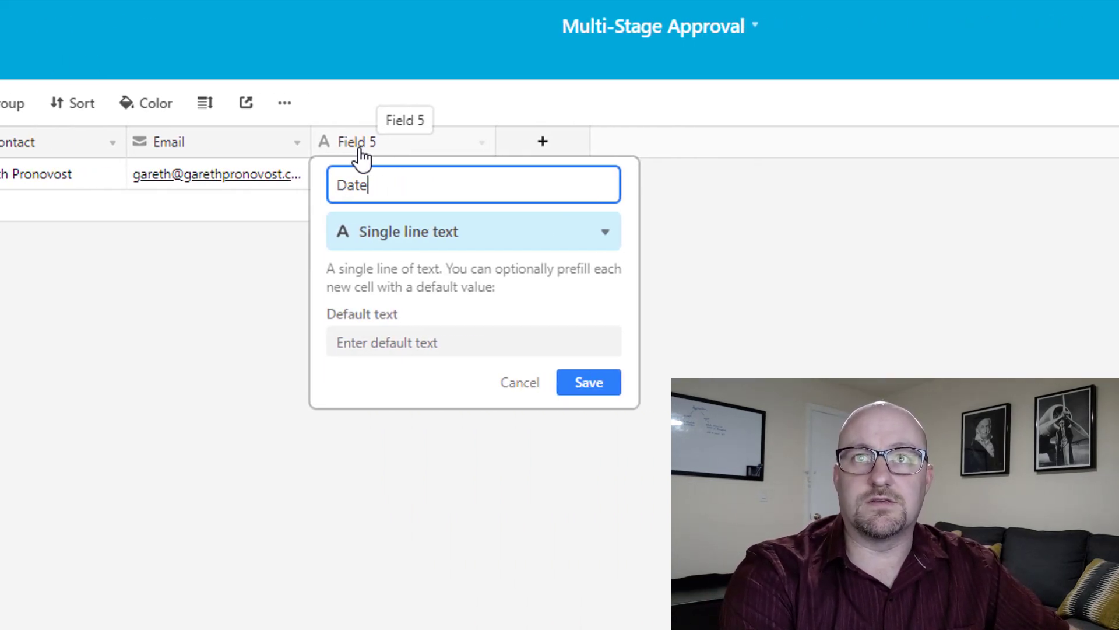
key("Tab")
type("date")
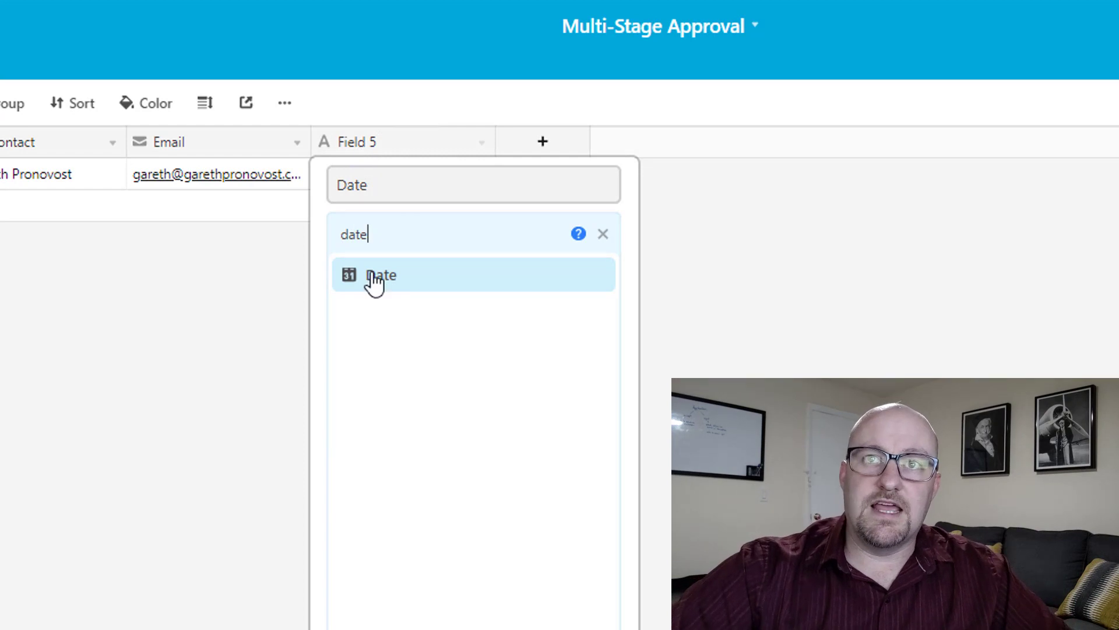
left_click(376, 276)
left_click(581, 418)
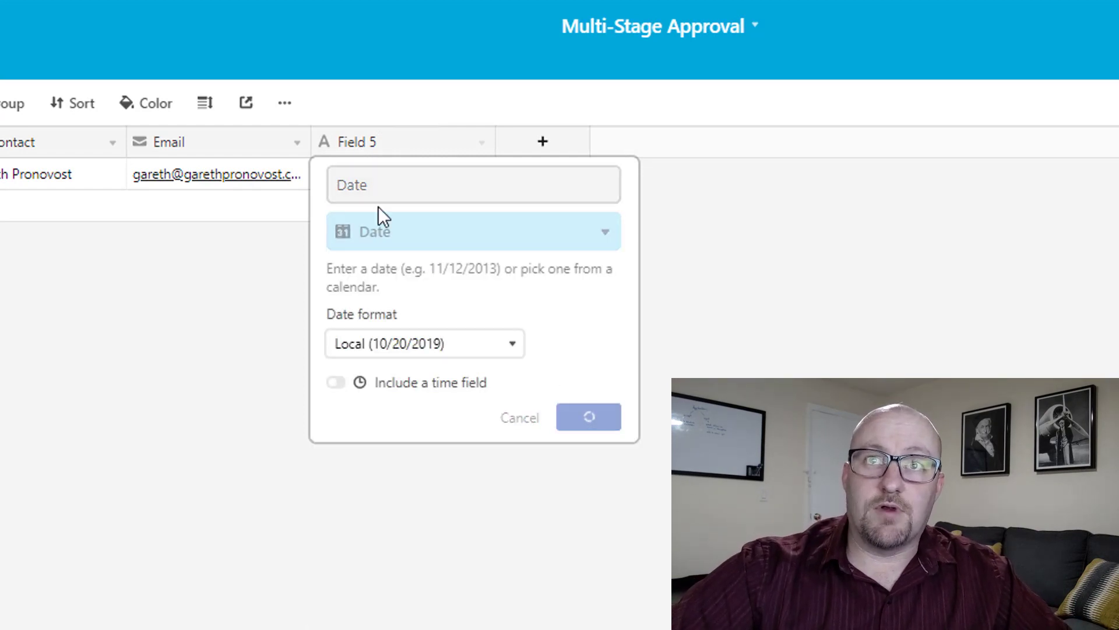
Give the first record the date 10/20/2019 and narrow the Date column.
left_click(359, 177)
type("10/")
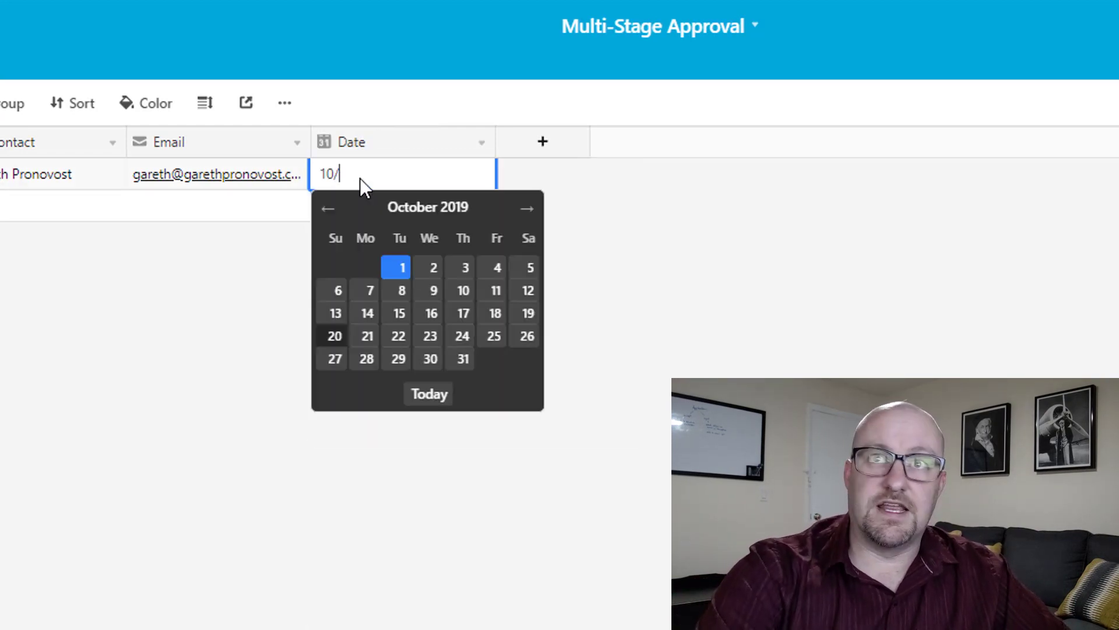
type("20")
key("Return")
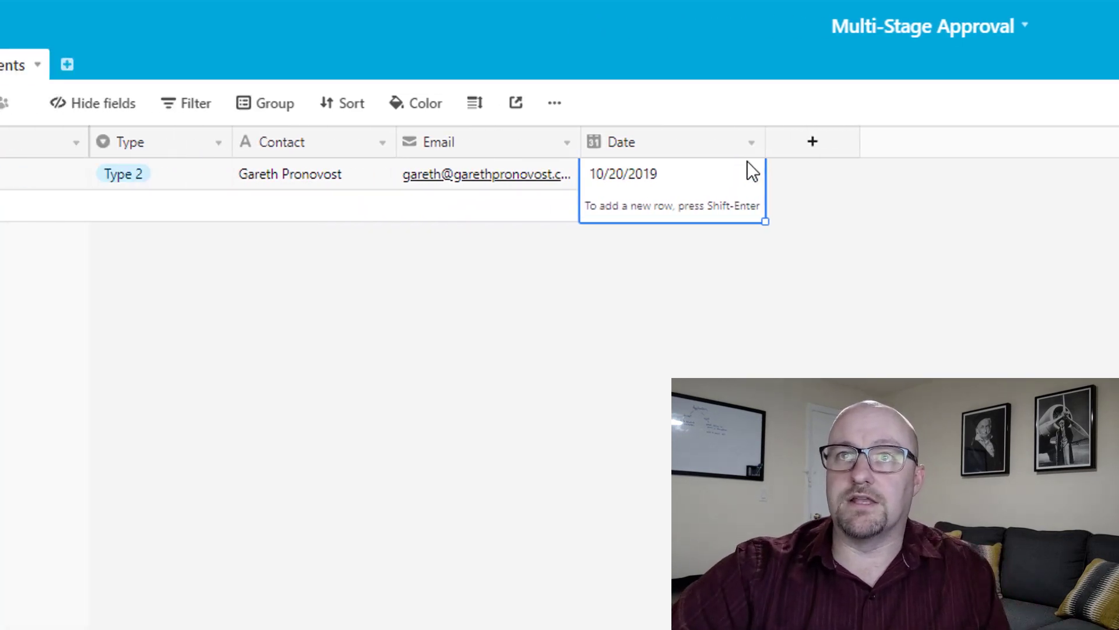
left_click_drag(762, 142, 710, 142)
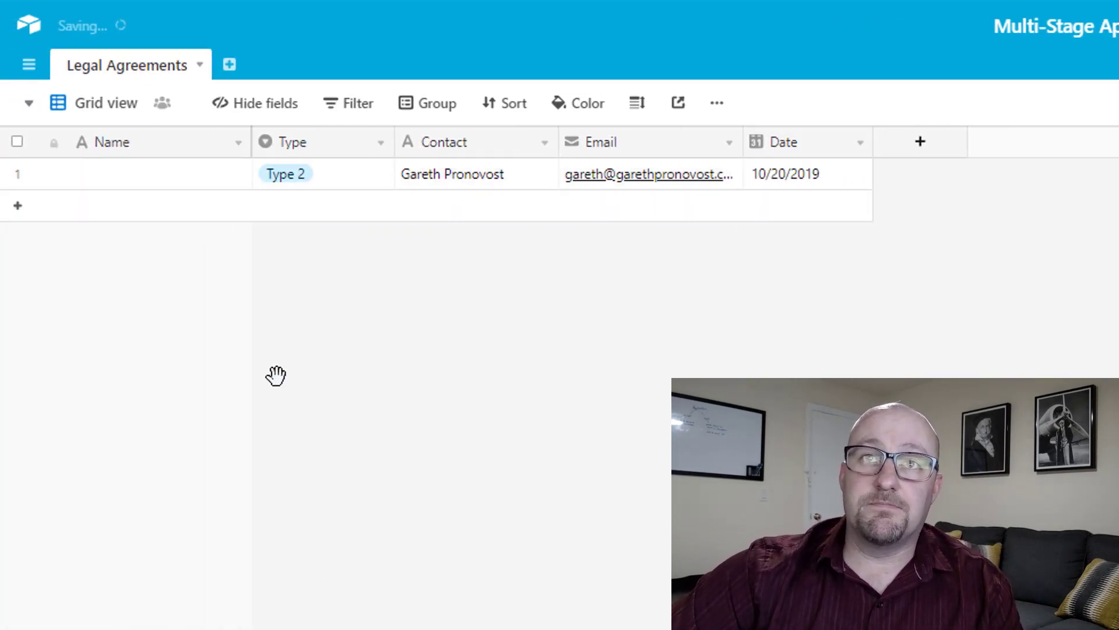
Rename the Name field to 'Legal Agreement ID' and make it a Formula field.
left_click(145, 177)
double_click(166, 145)
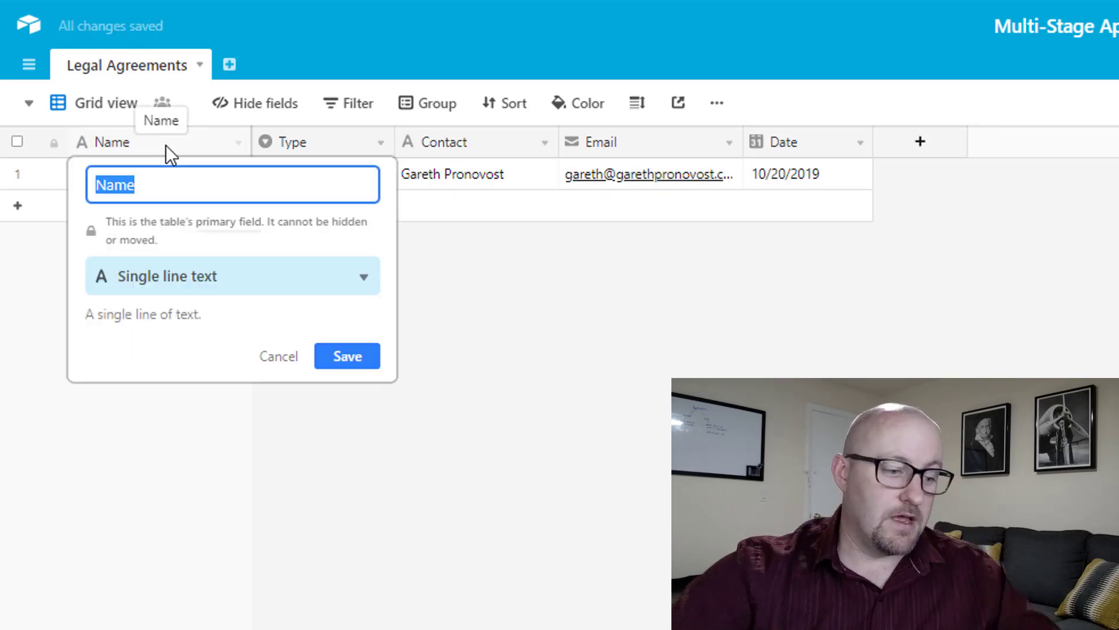
type("Legal A")
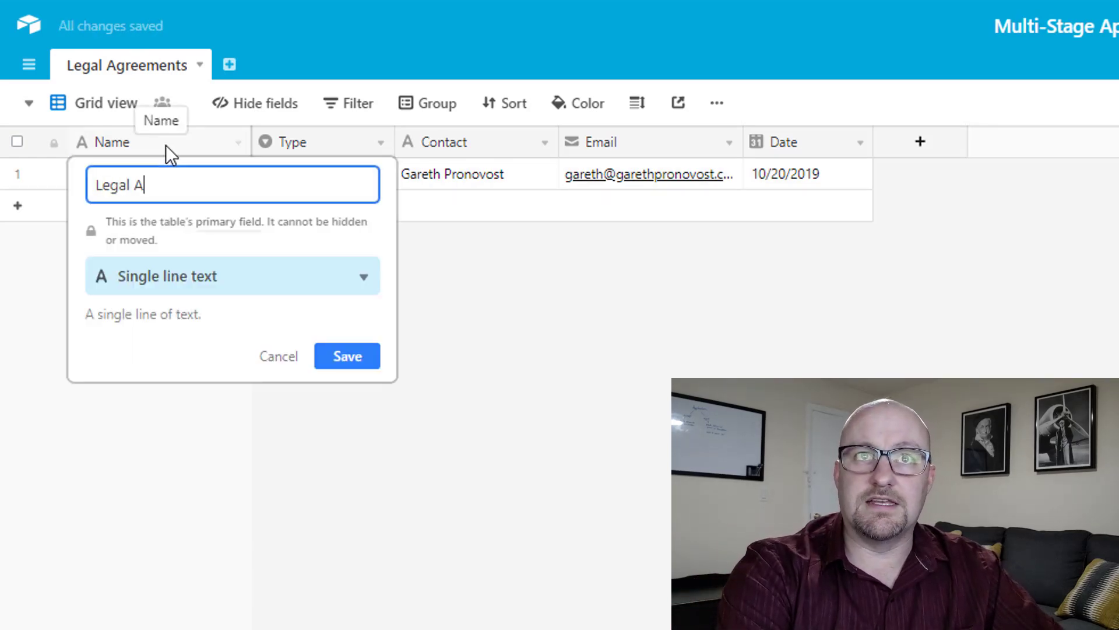
type("greement ID")
key("Tab")
type("fo")
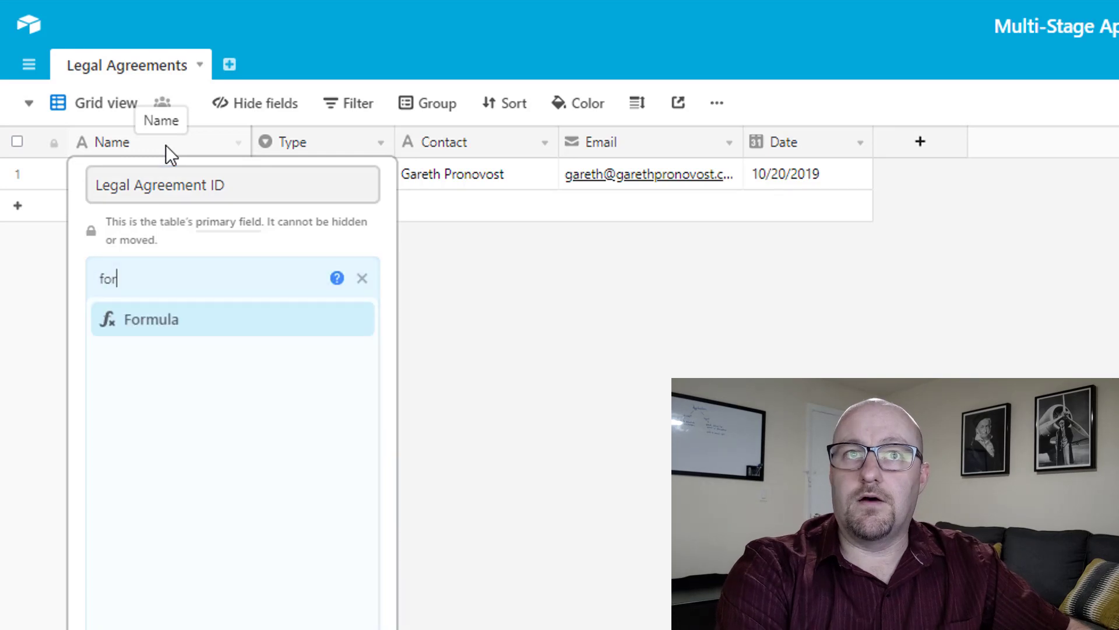
key("Return")
Enter the formula CONCATENATE(Type," - ",Contact," - ",DATETIME_FORMAT(Date,'l')) and save the field.
left_click(128, 456)
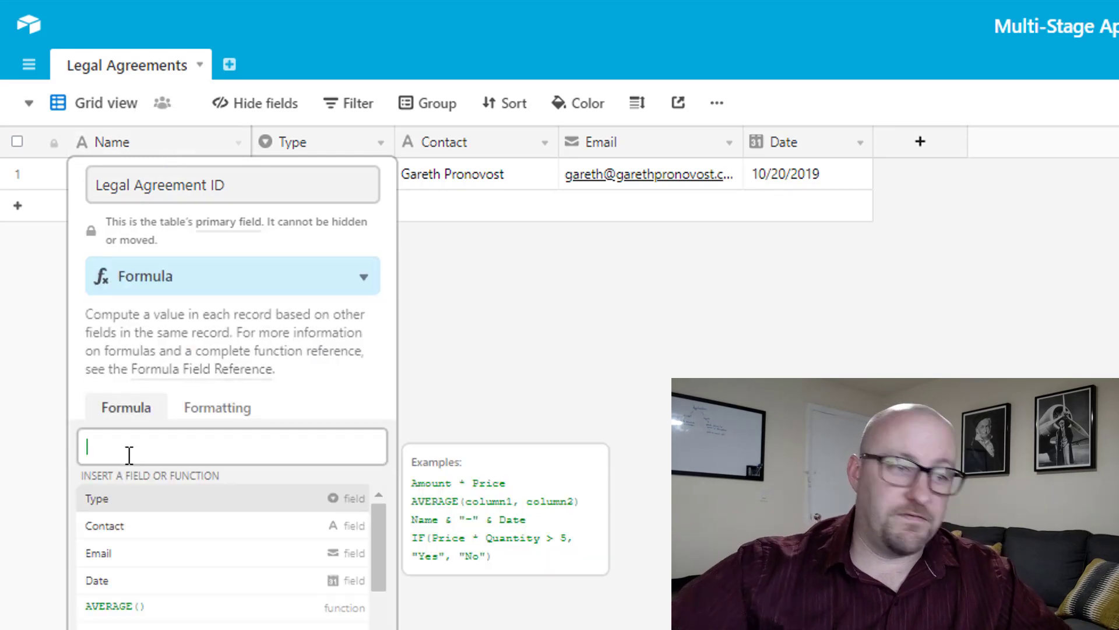
type("conda")
key("Tab")
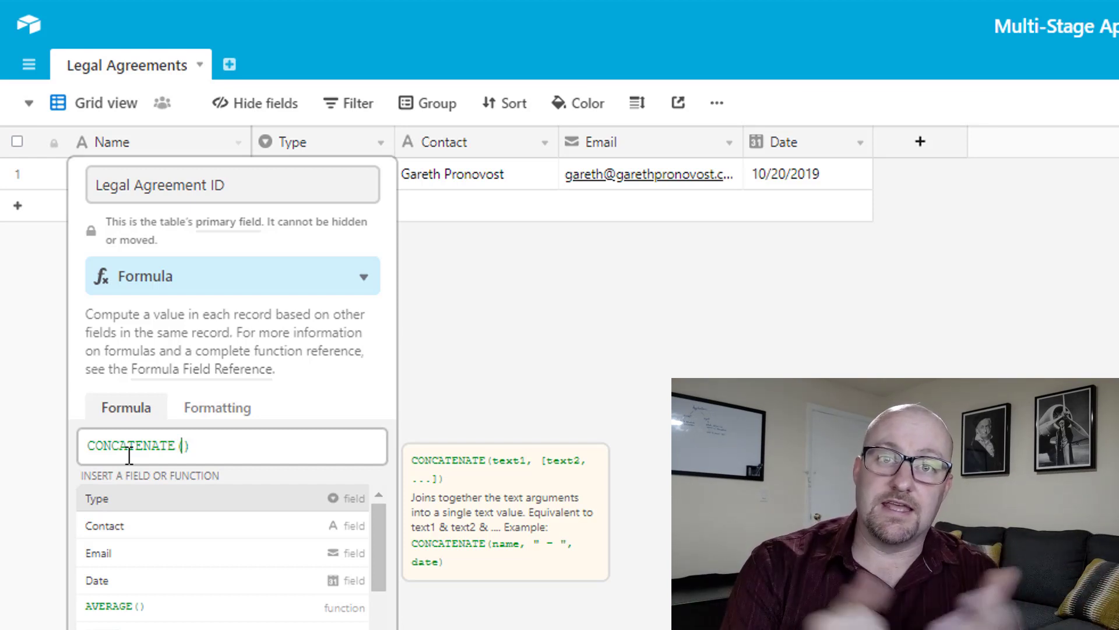
type("c")
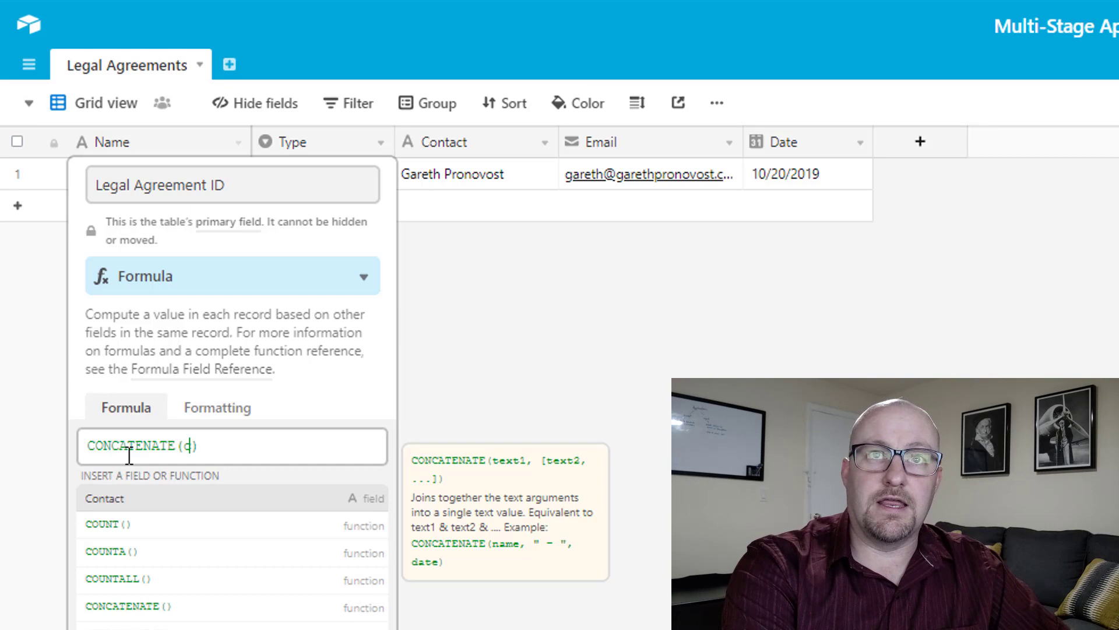
type("on")
key("BackSpace")
key("BackSpace")
key("BackSpace")
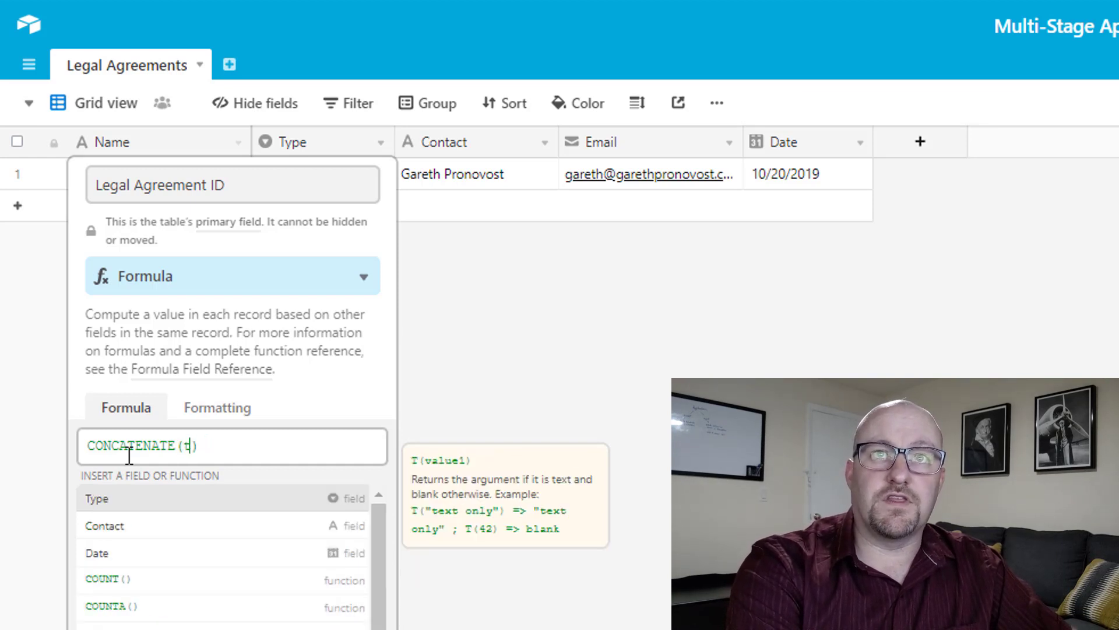
type("Type,")
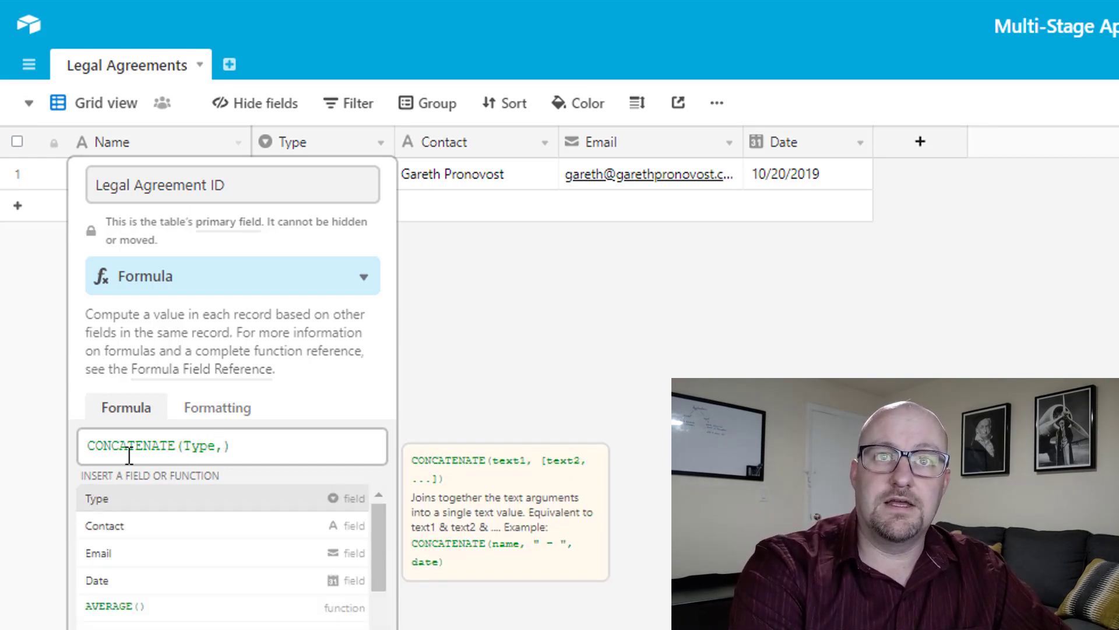
type("\" - \"")
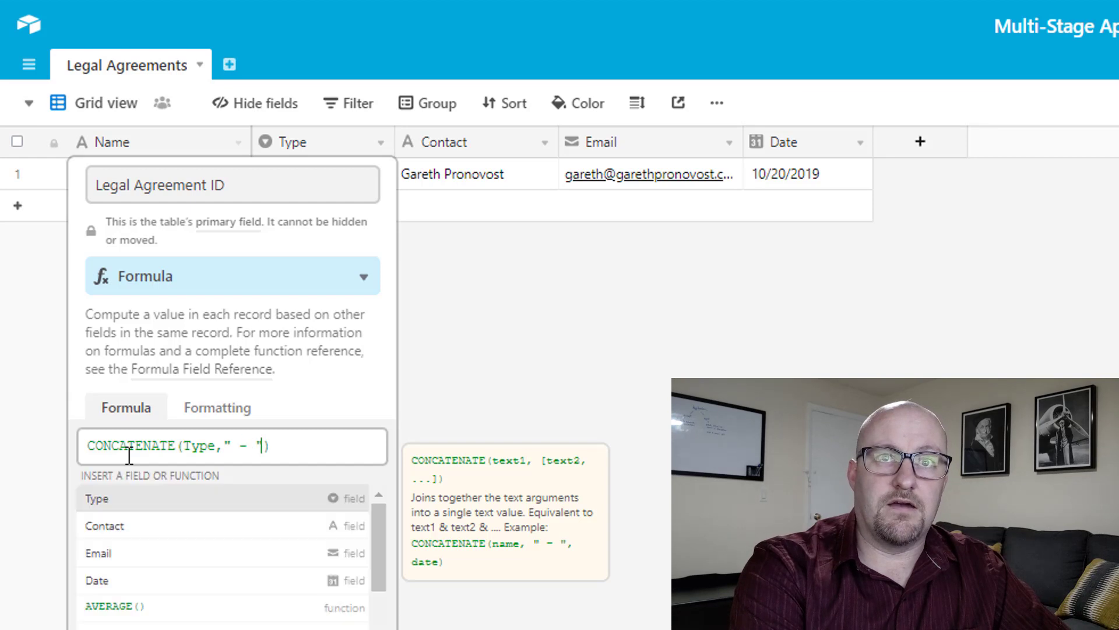
type(",")
key("BackSpace")
type("Contact")
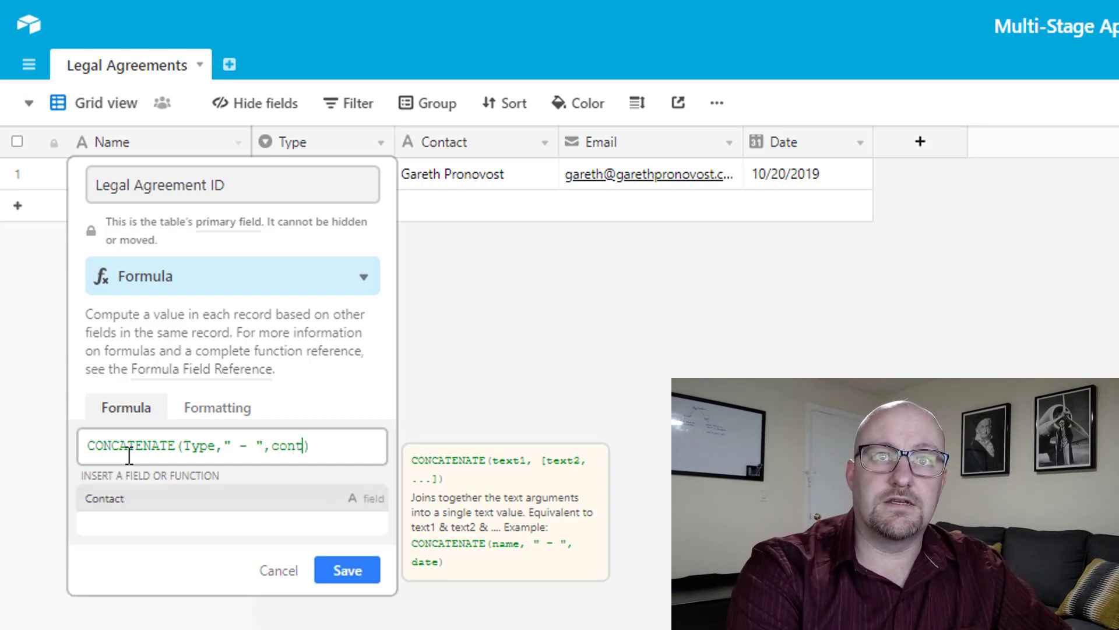
type(",")
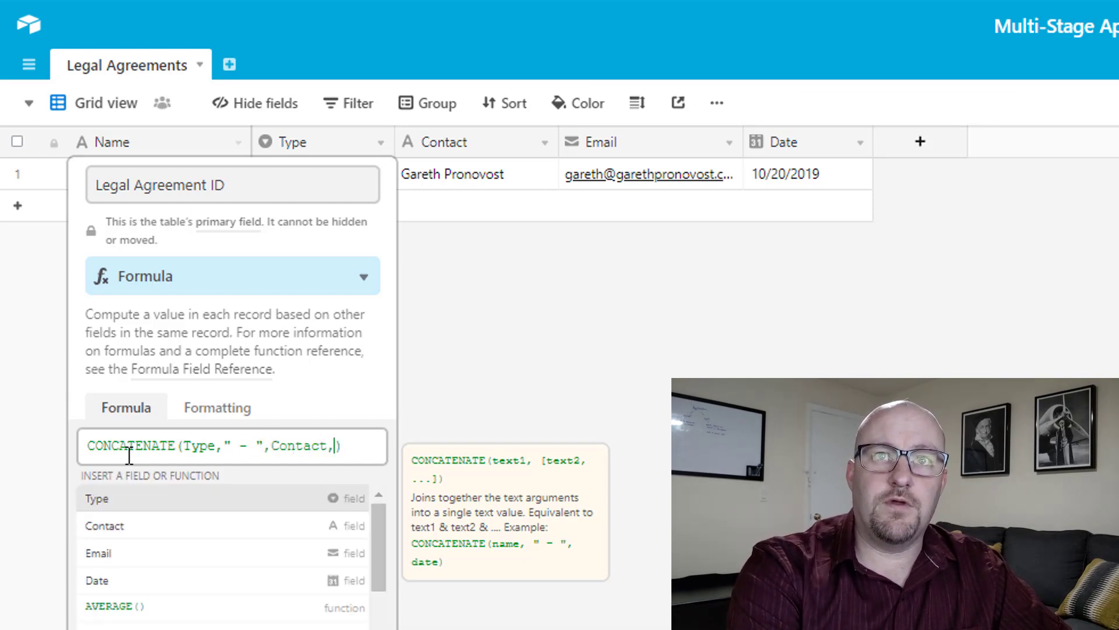
type("\"\"")
key("BackSpace")
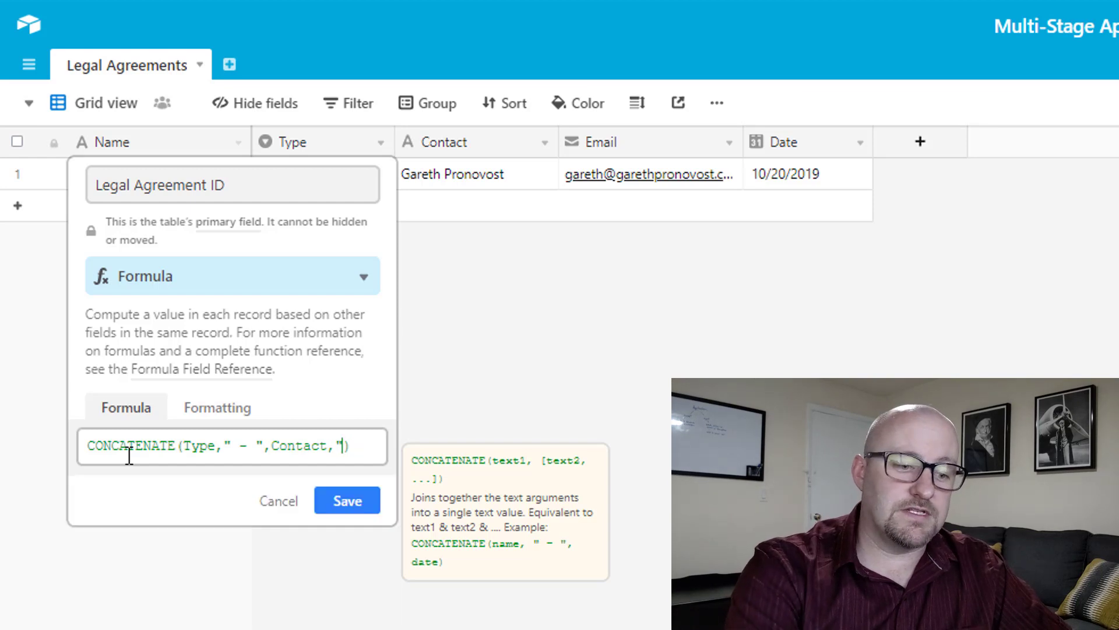
type("- ")
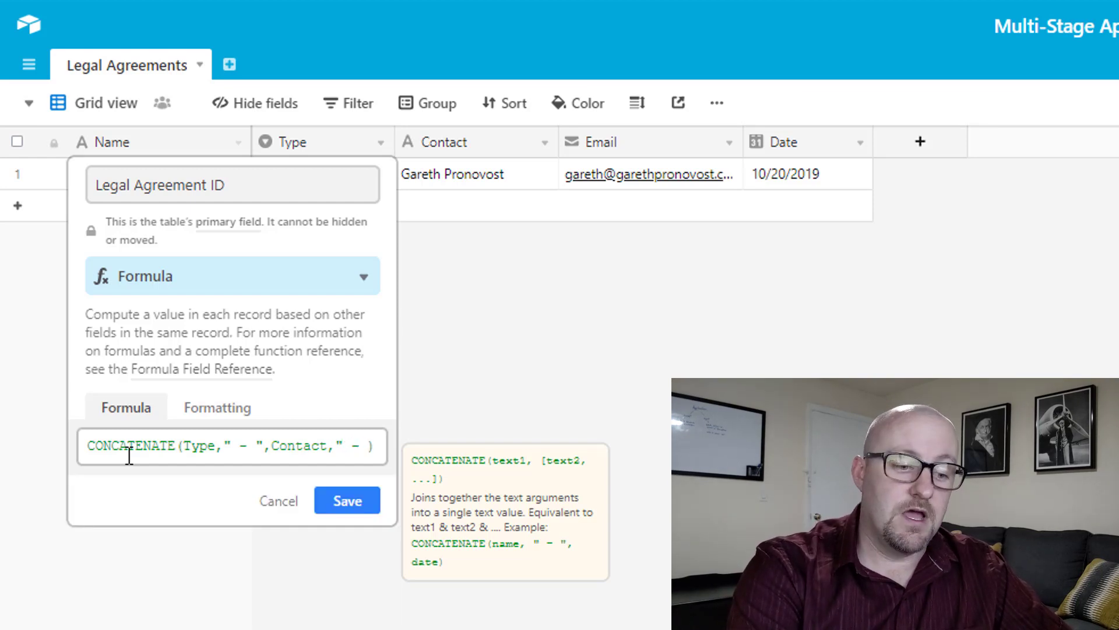
type("\",date")
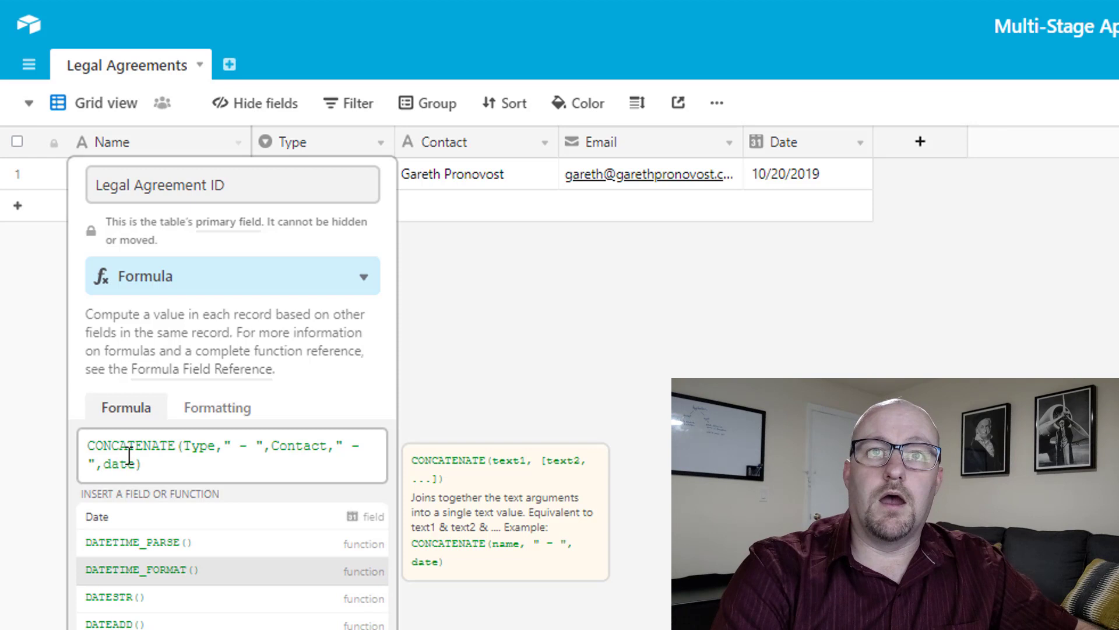
key("Tab")
type("date")
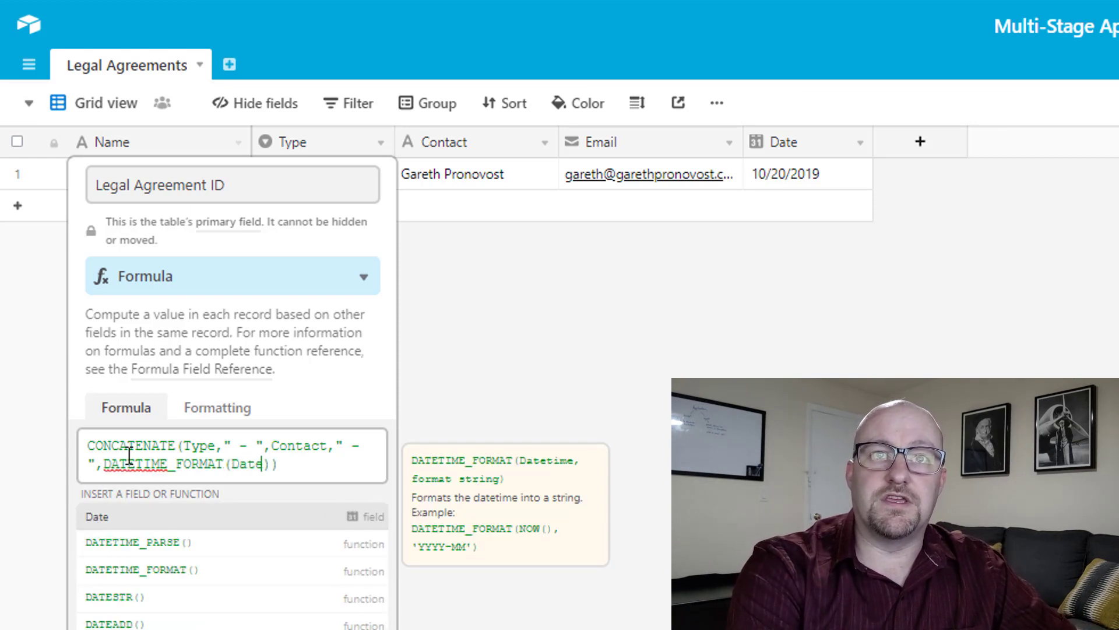
type(",'l'")
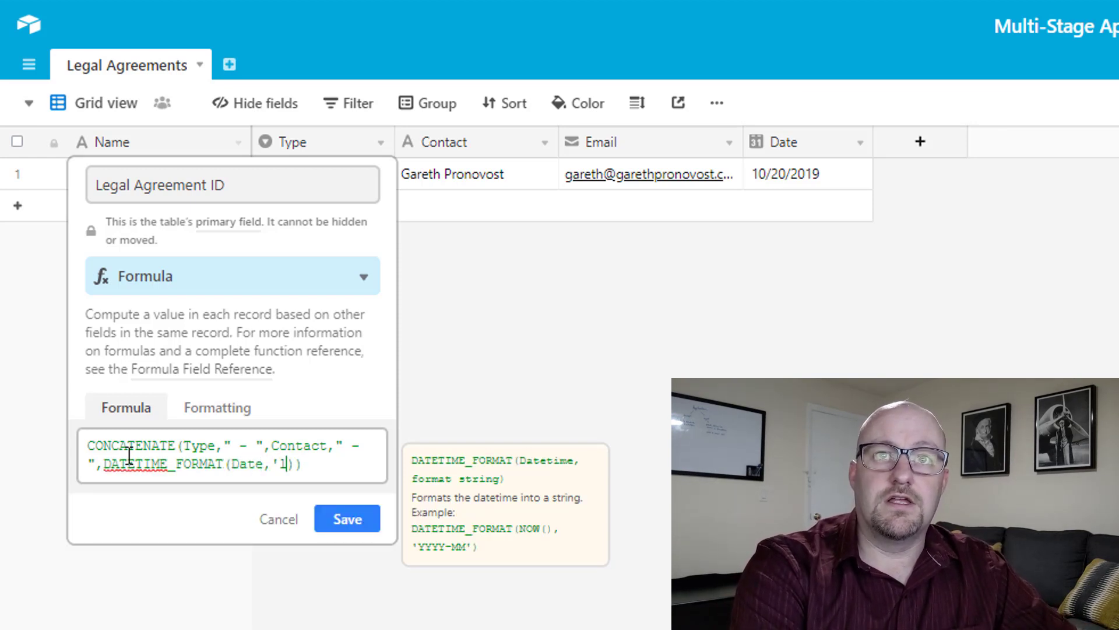
key("Return")
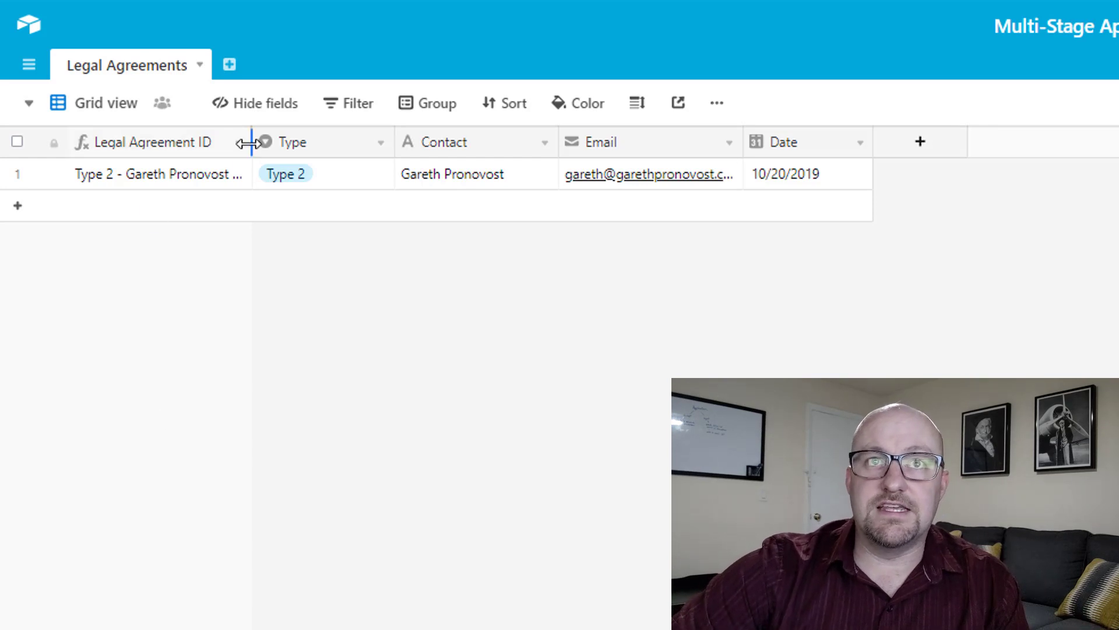
Widen the Legal Agreement ID column so the full ID ending 10/20/2019 shows.
left_click_drag(248, 142, 355, 145)
left_click(236, 180)
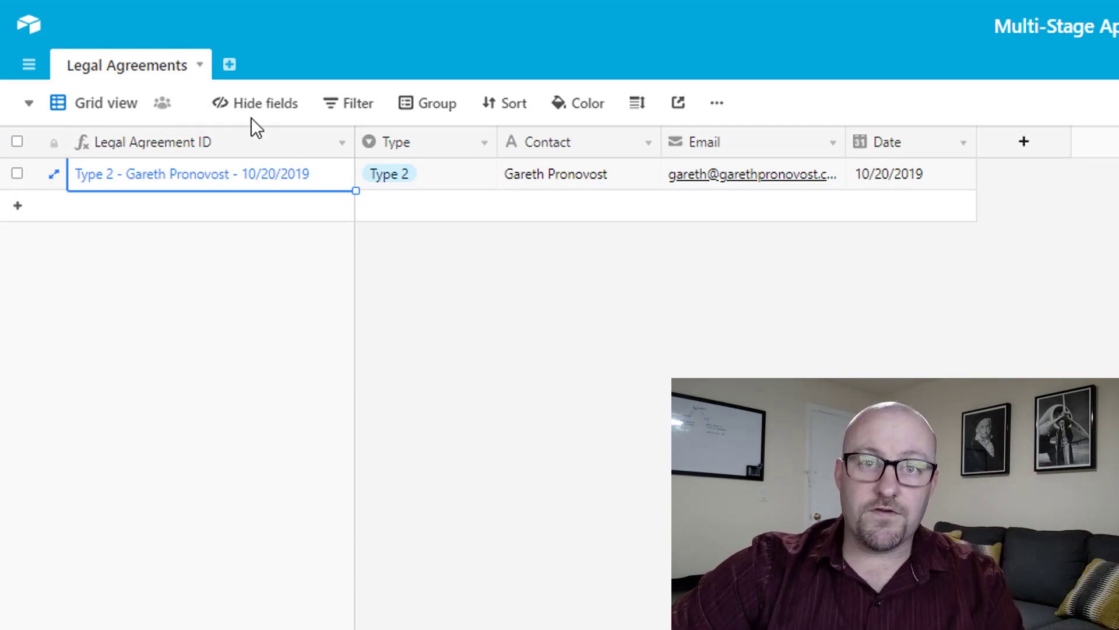
Create a new empty table named 'Approval'.
left_click(229, 69)
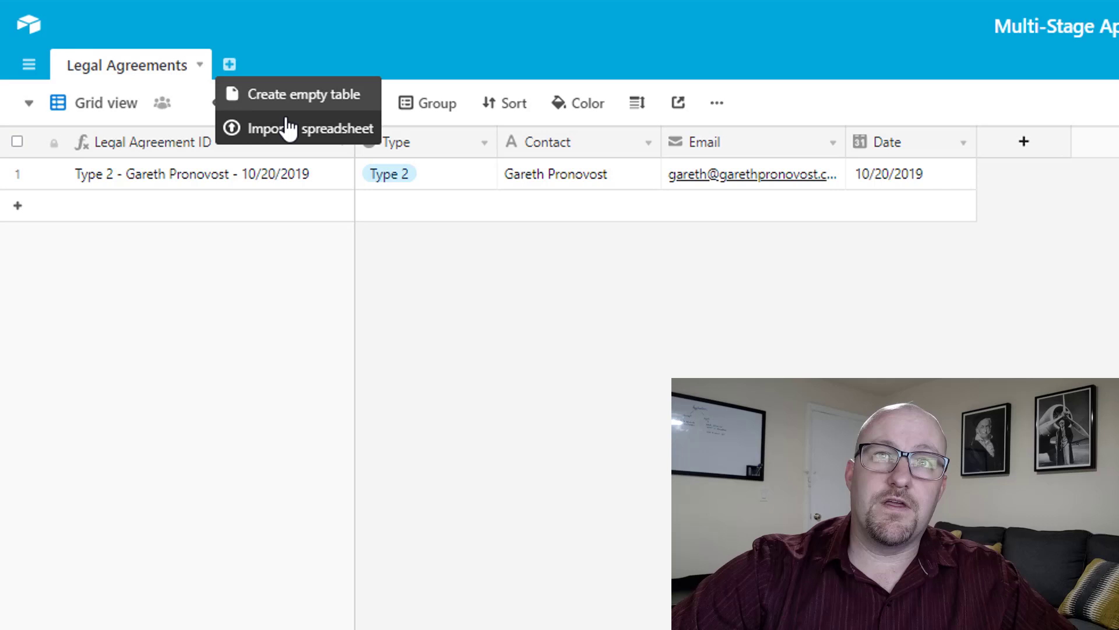
left_click(284, 104)
type("Approval")
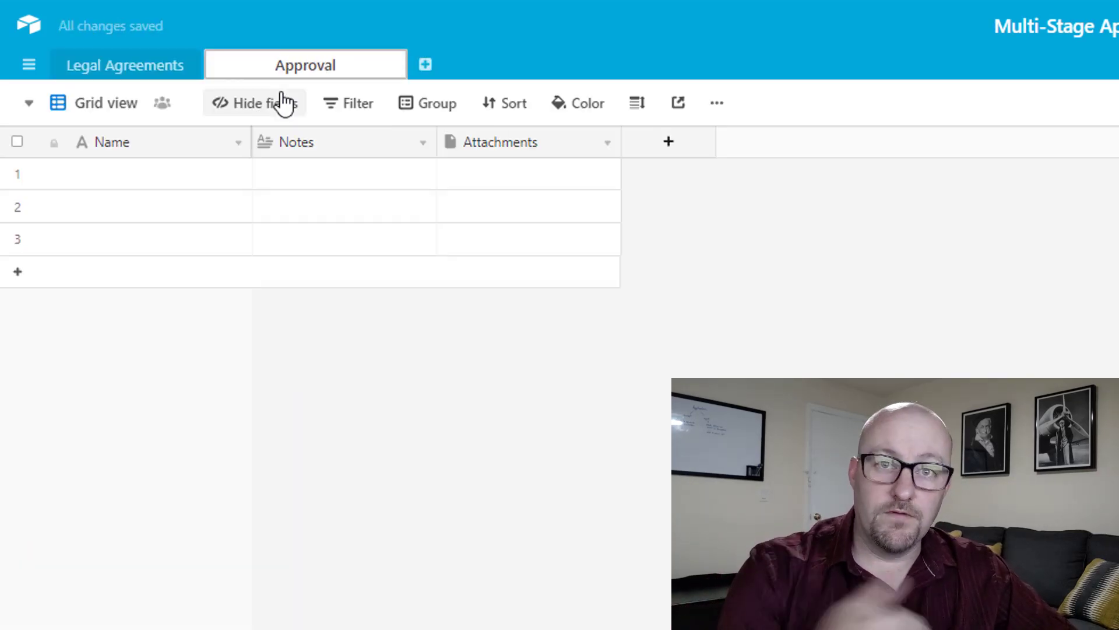
key("Return")
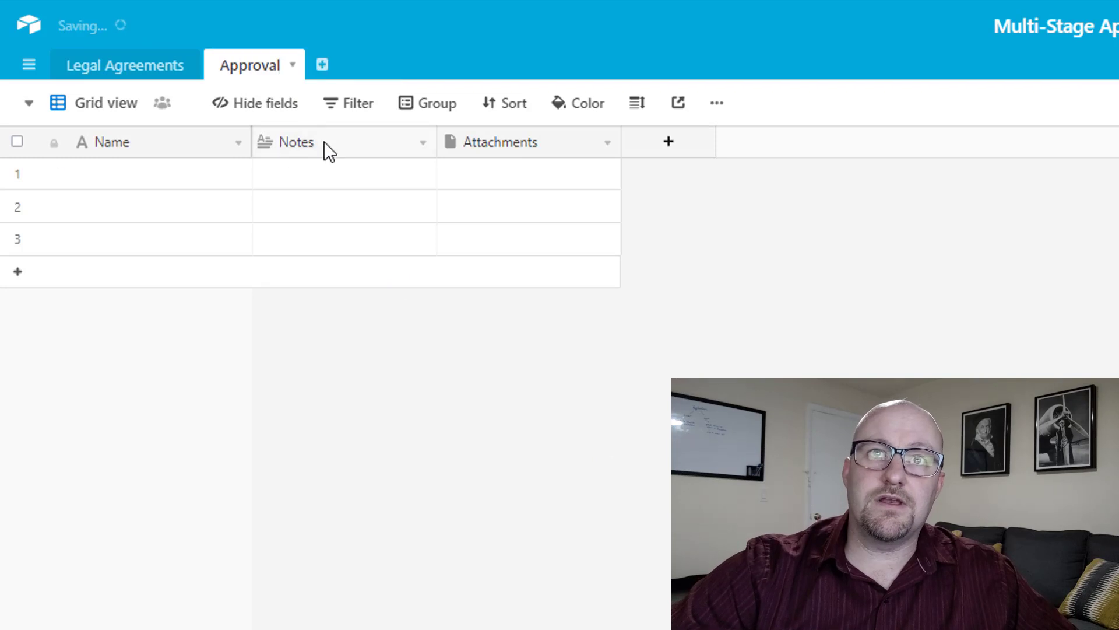
Delete the Notes and Attachments fields from the Approval table.
right_click(322, 141)
left_click(361, 560)
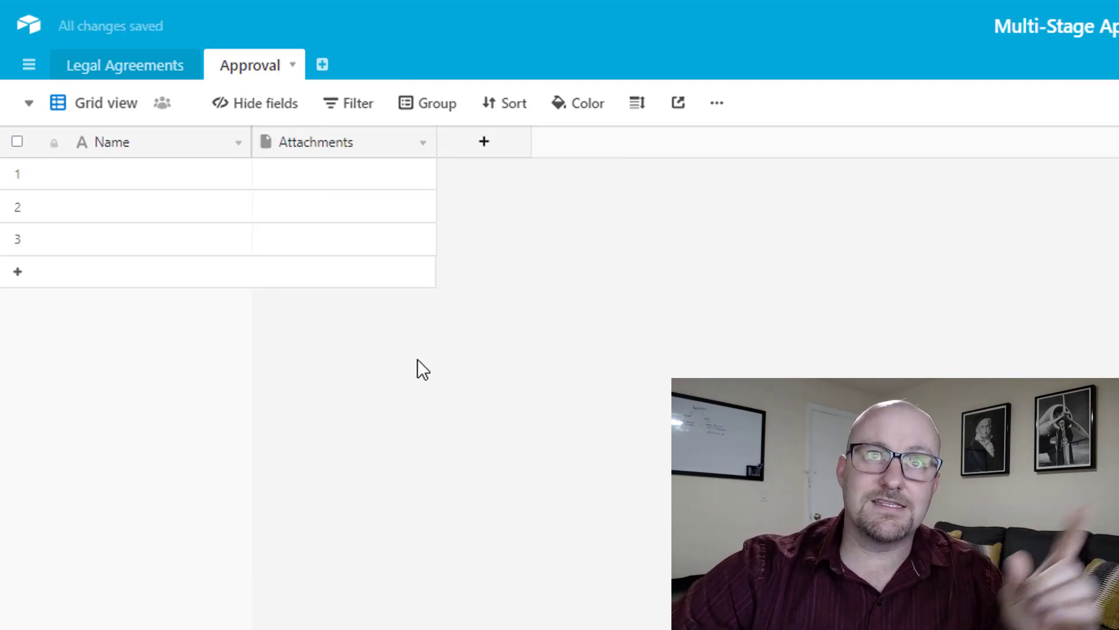
right_click(337, 140)
left_click(331, 557)
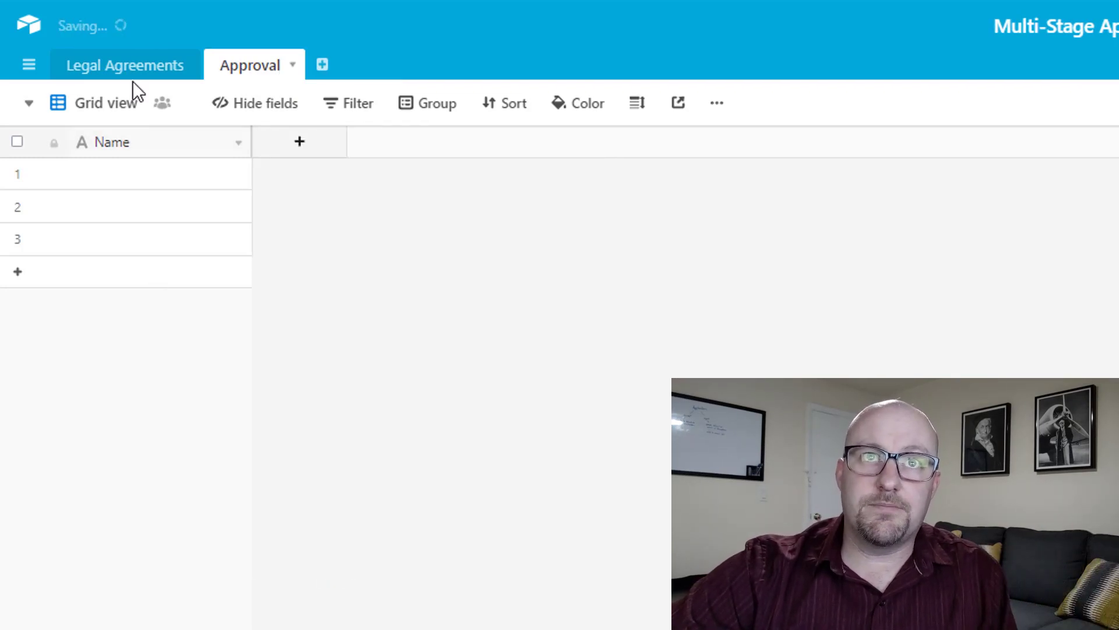
Narrow the Legal Agreements Type column and delete the Approval table's third empty record.
left_click(131, 75)
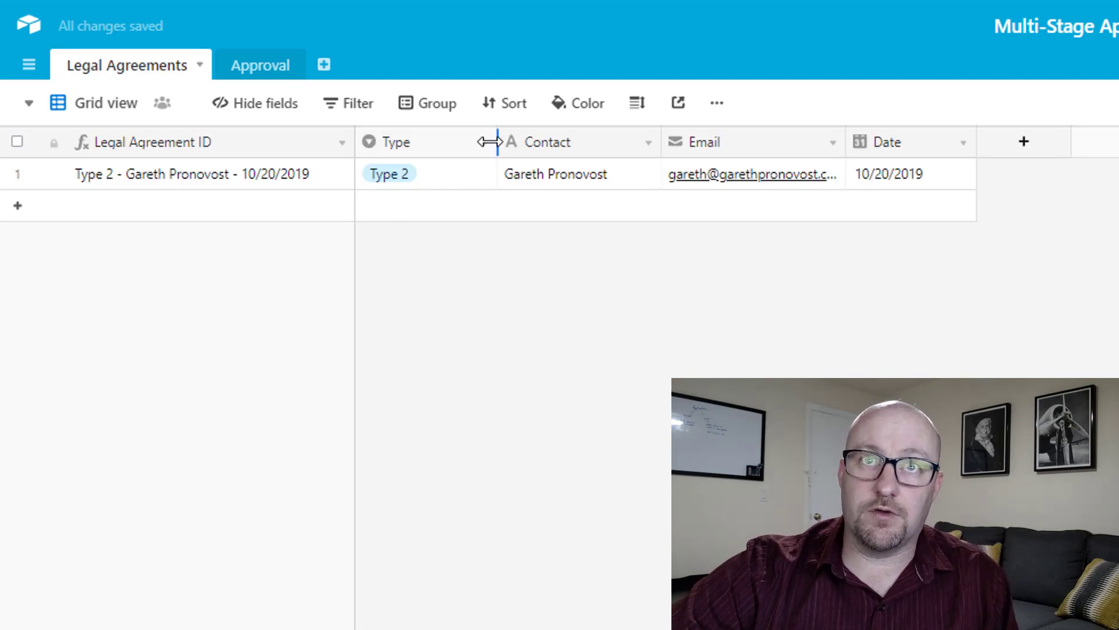
left_click_drag(496, 143, 475, 142)
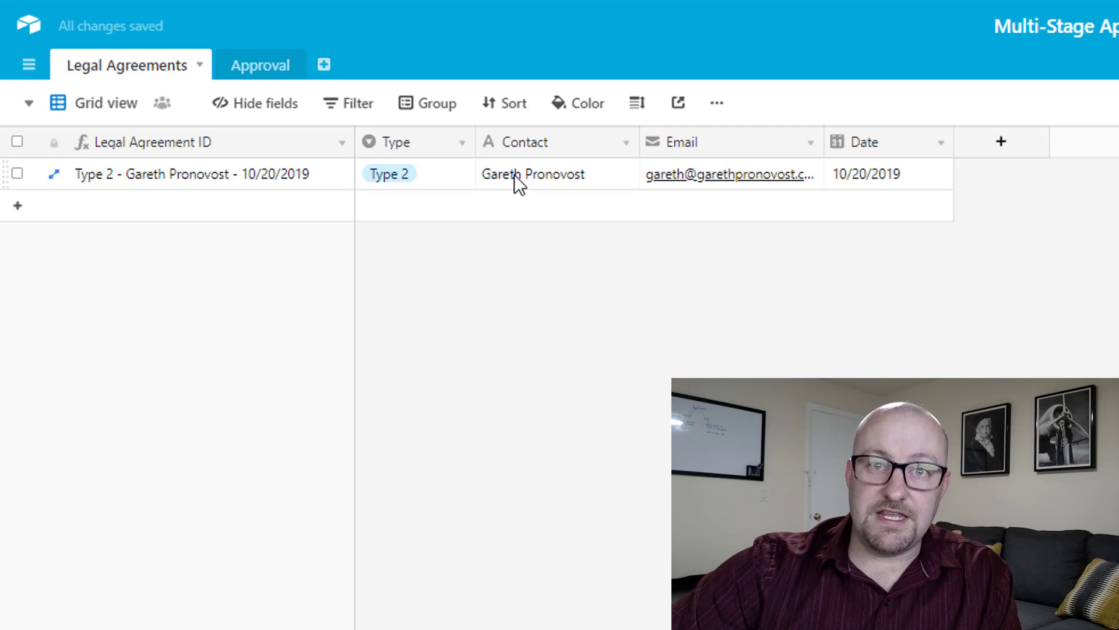
left_click(258, 68)
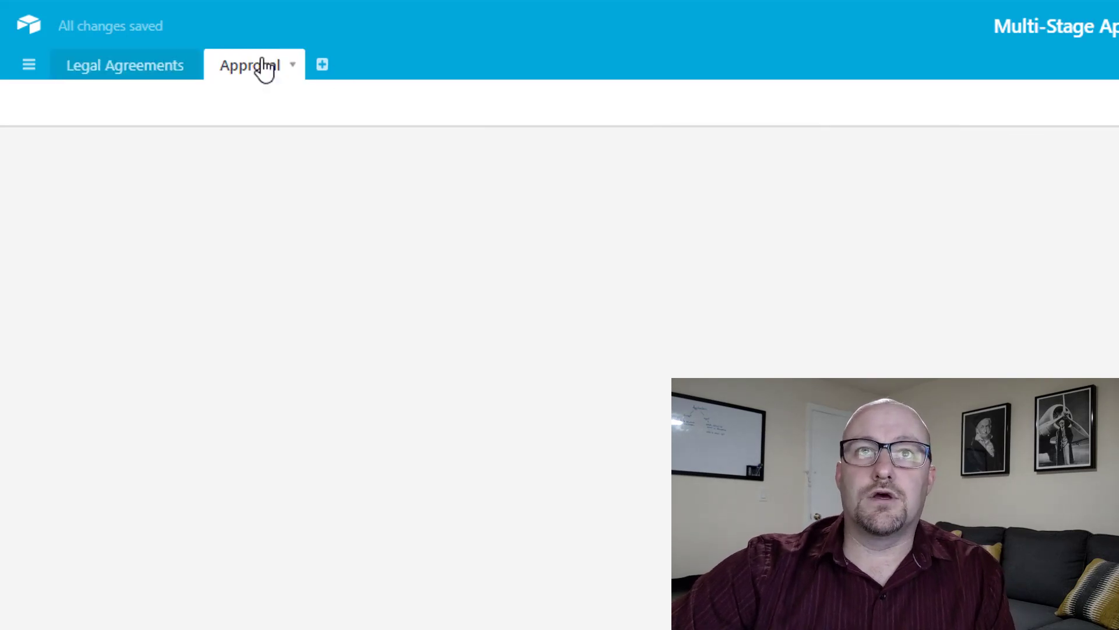
right_click(17, 241)
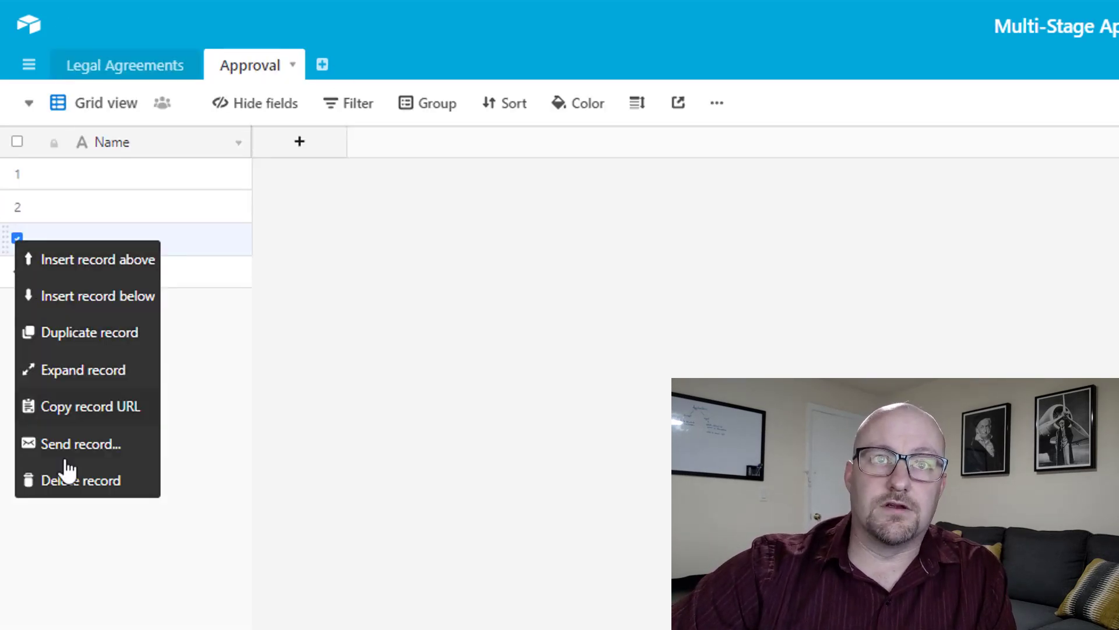
left_click(68, 477)
left_click(187, 173)
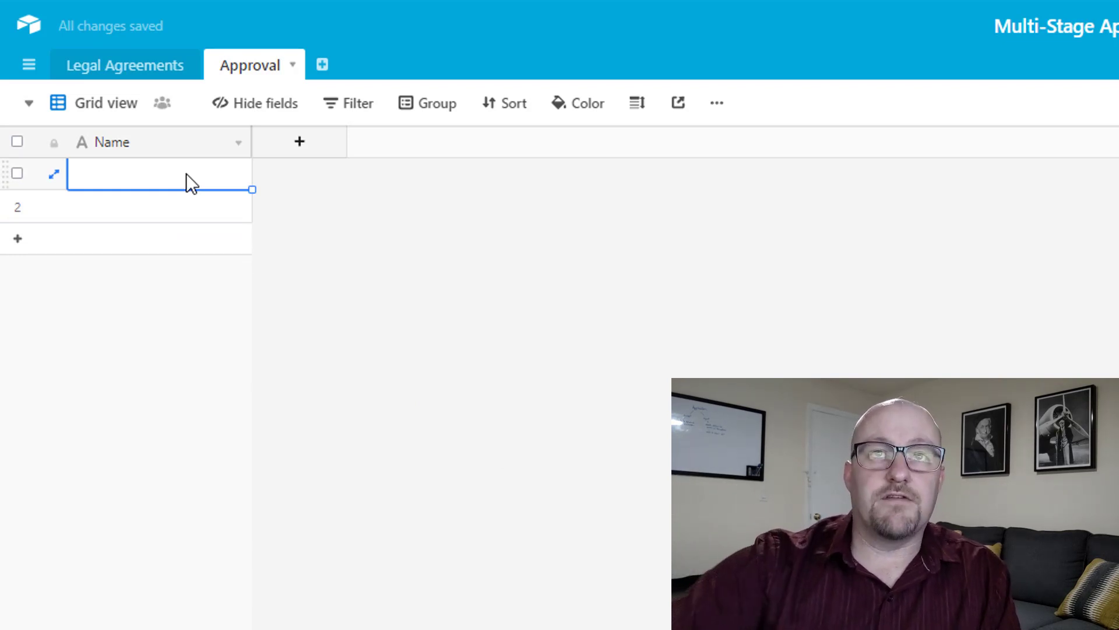
left_click(145, 70)
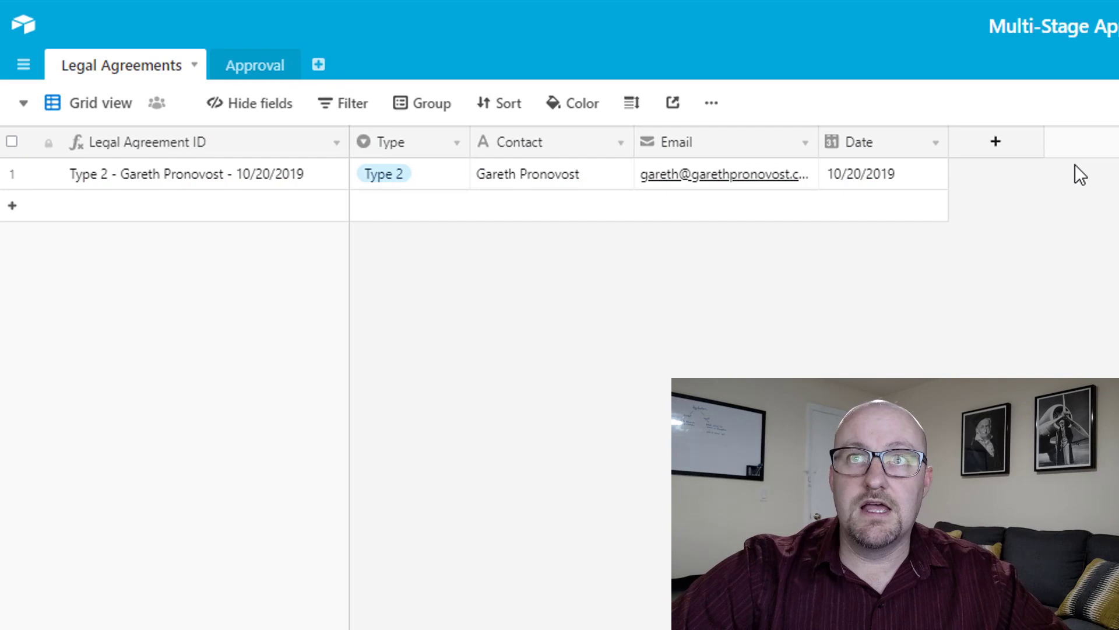
Add an 'Approval' field to Legal Agreements that links to the Approval table.
left_click(635, 149)
type("Ap")
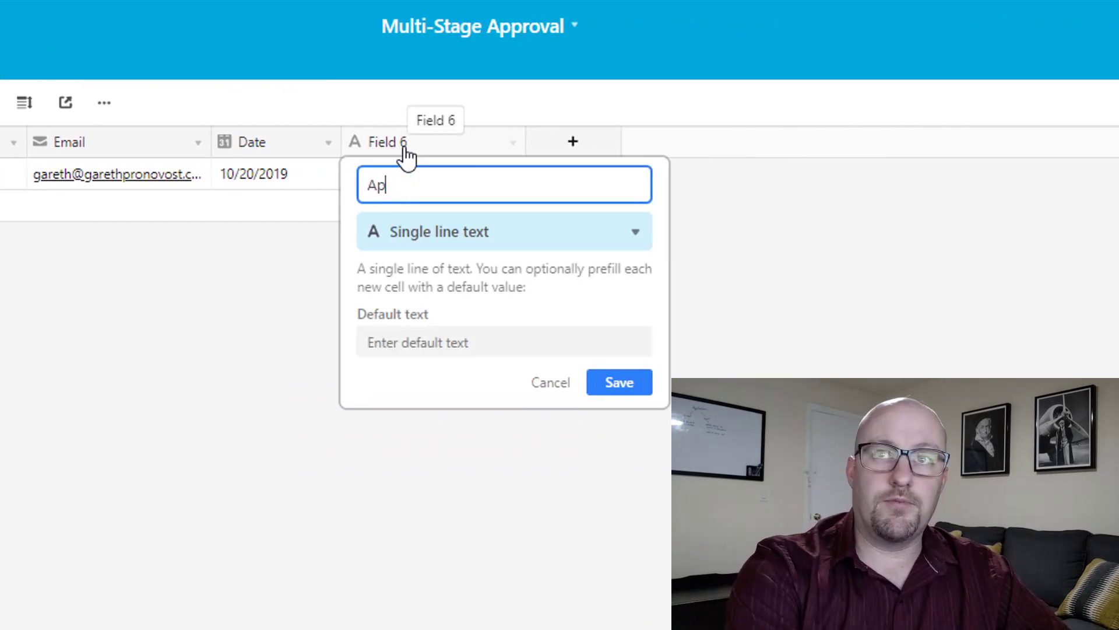
type("proval")
key("Tab")
type("link")
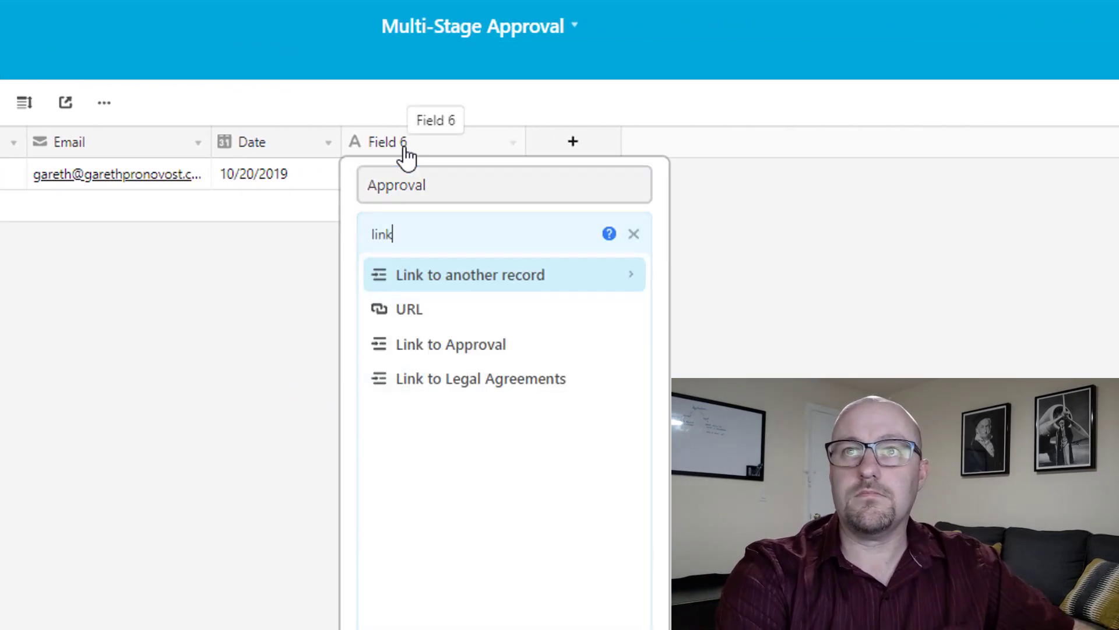
left_click(472, 344)
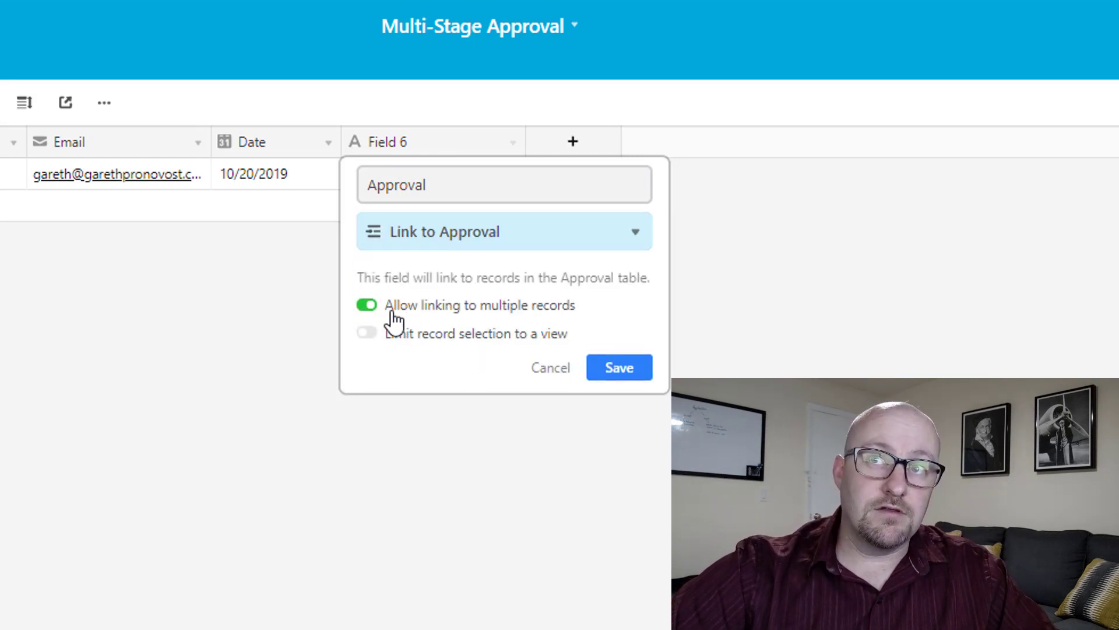
left_click(616, 374)
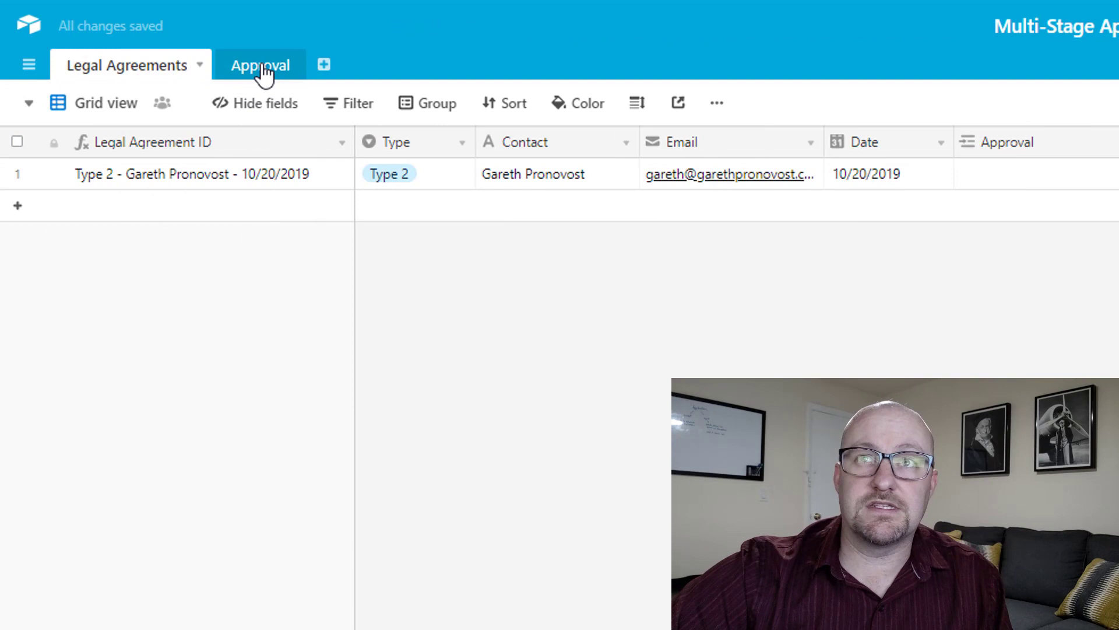
Turn off linking to multiple records on the Approval table's Legal Agreements field.
left_click(260, 66)
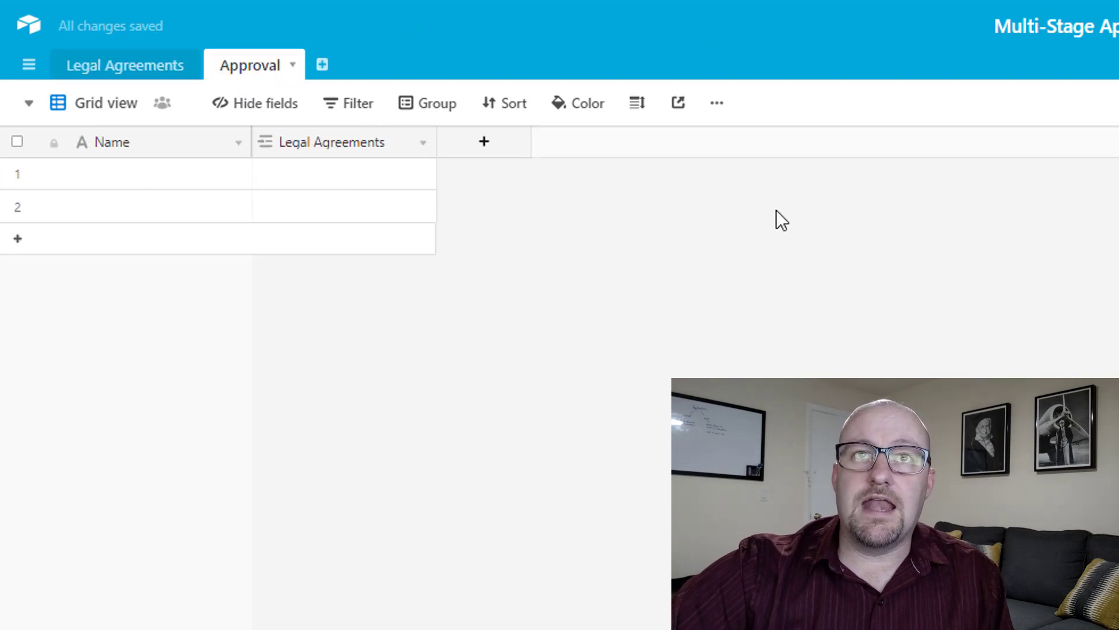
double_click(337, 148)
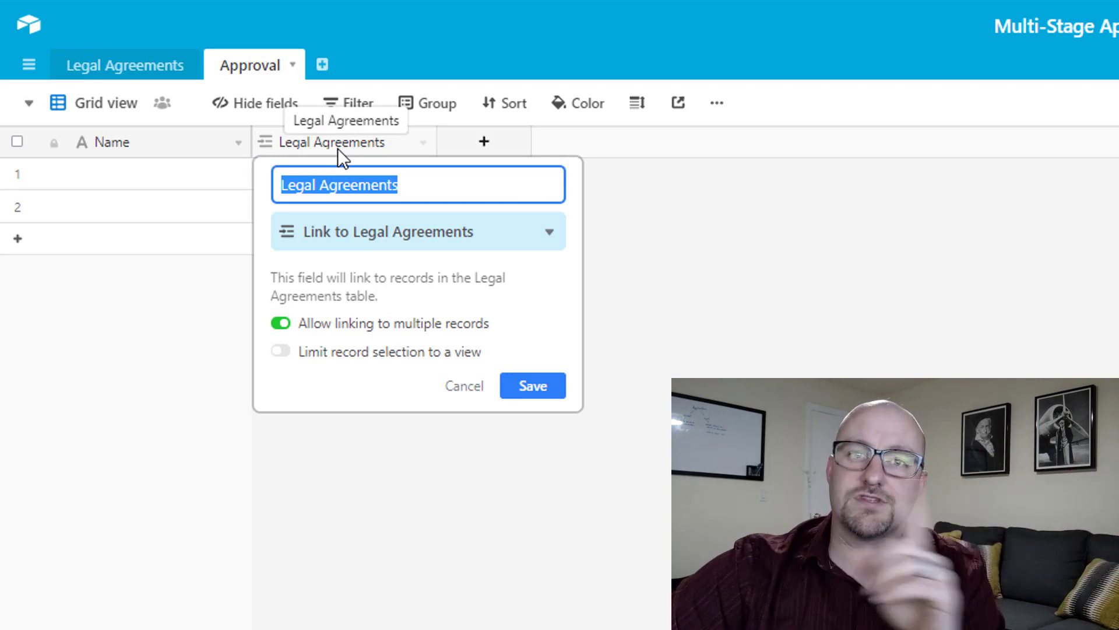
left_click(316, 331)
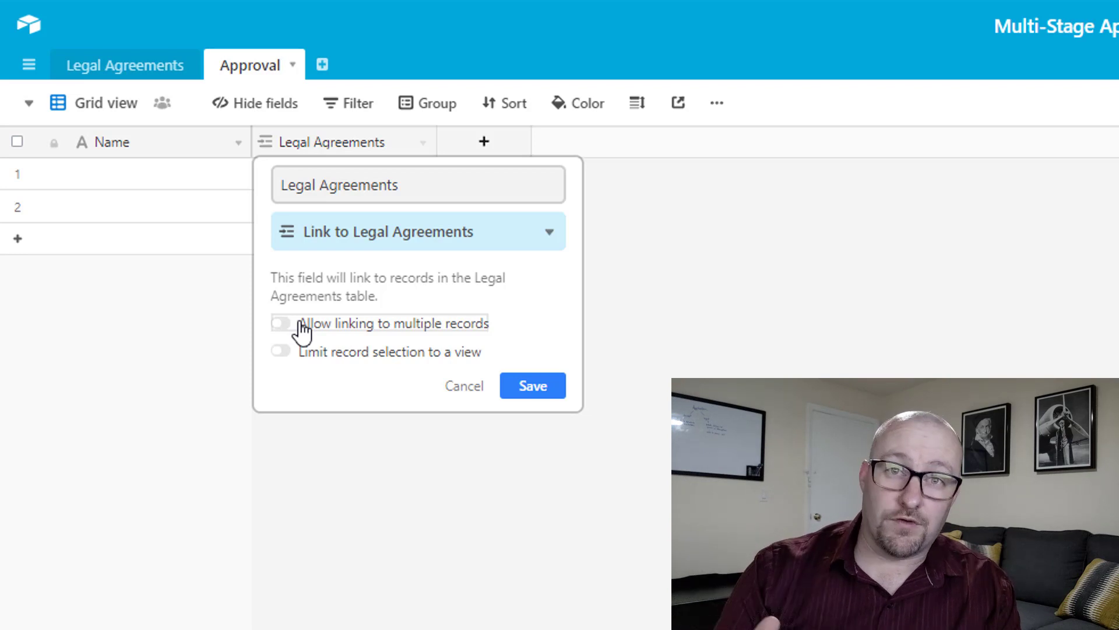
left_click(535, 391)
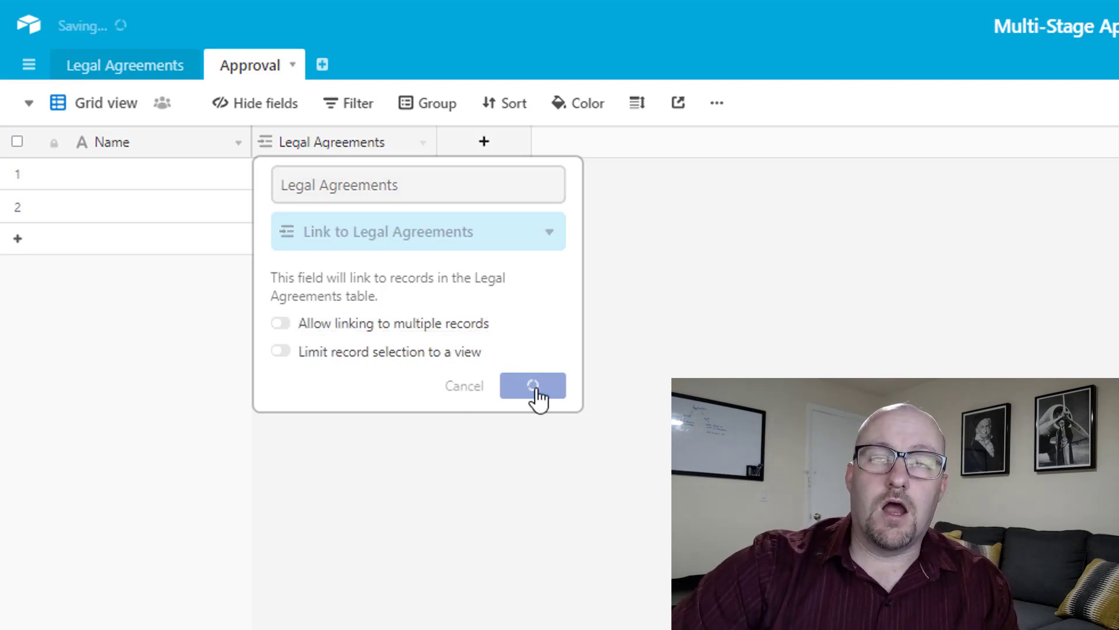
Link both Approval records to the Type 2 agreement and widen the Legal Agreements column.
left_click(295, 174)
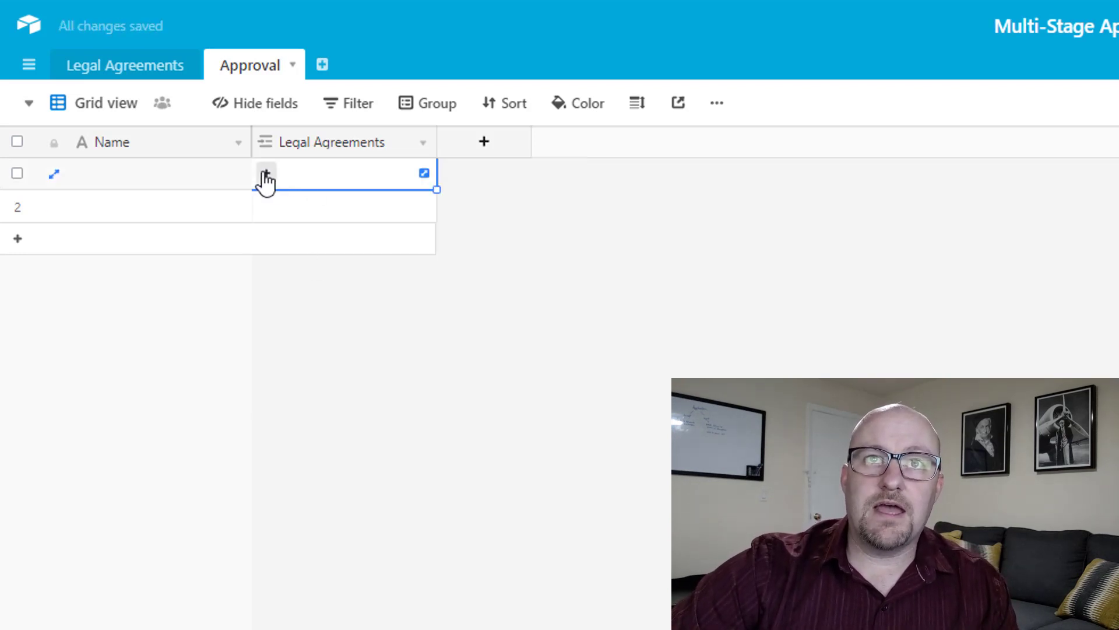
left_click(263, 174)
left_click(106, 136)
left_click(263, 210)
left_click(265, 205)
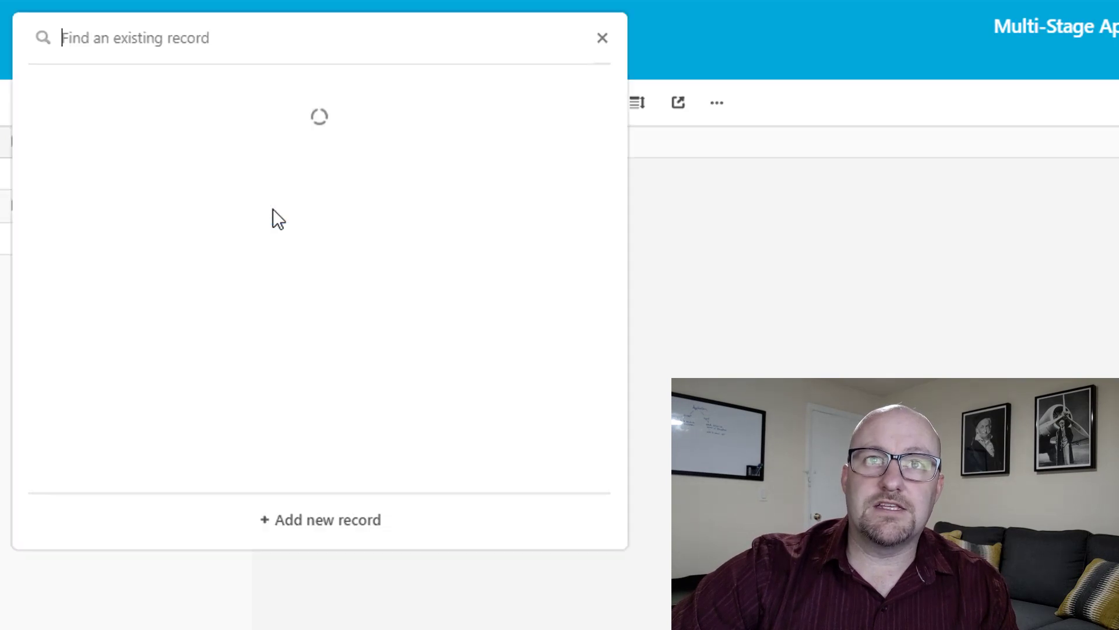
left_click(138, 142)
left_click_drag(434, 143, 558, 143)
left_click(361, 181)
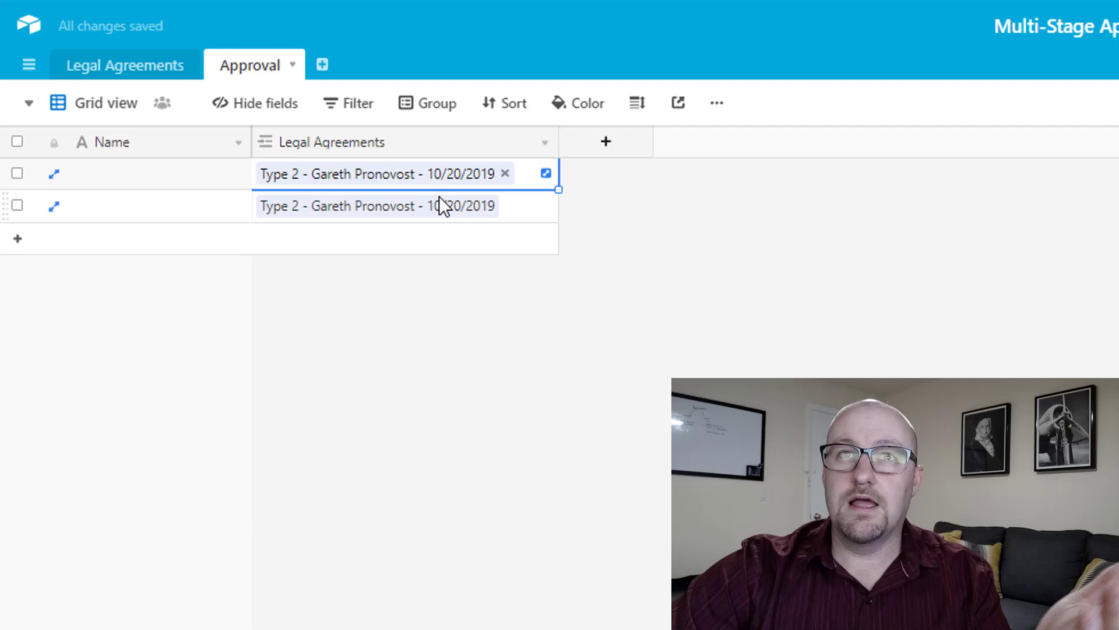
left_click(154, 87)
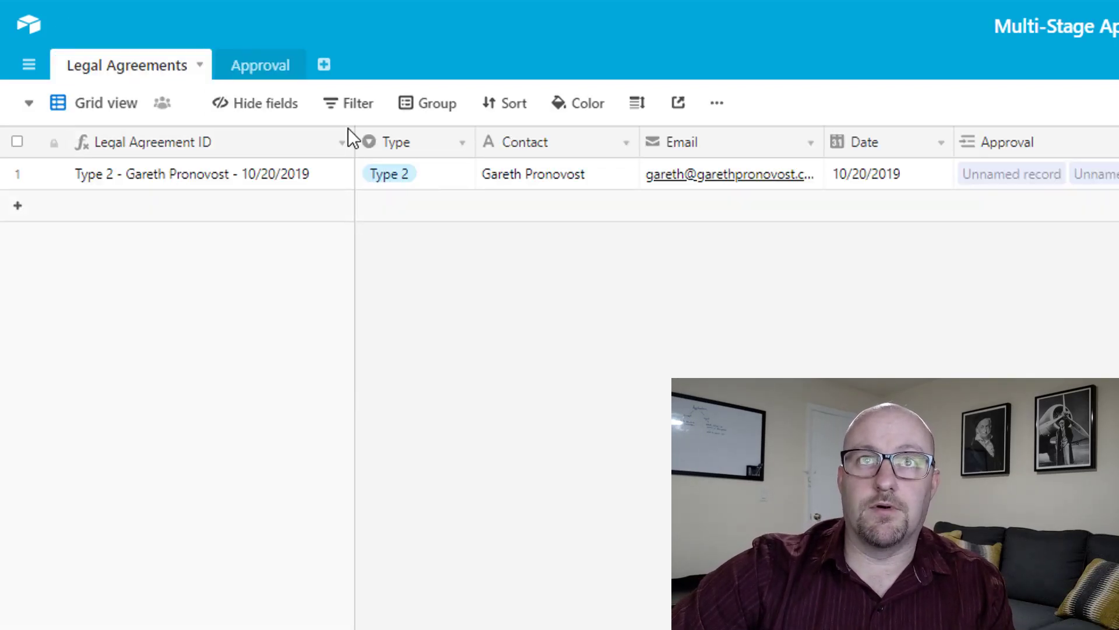
left_click(257, 69)
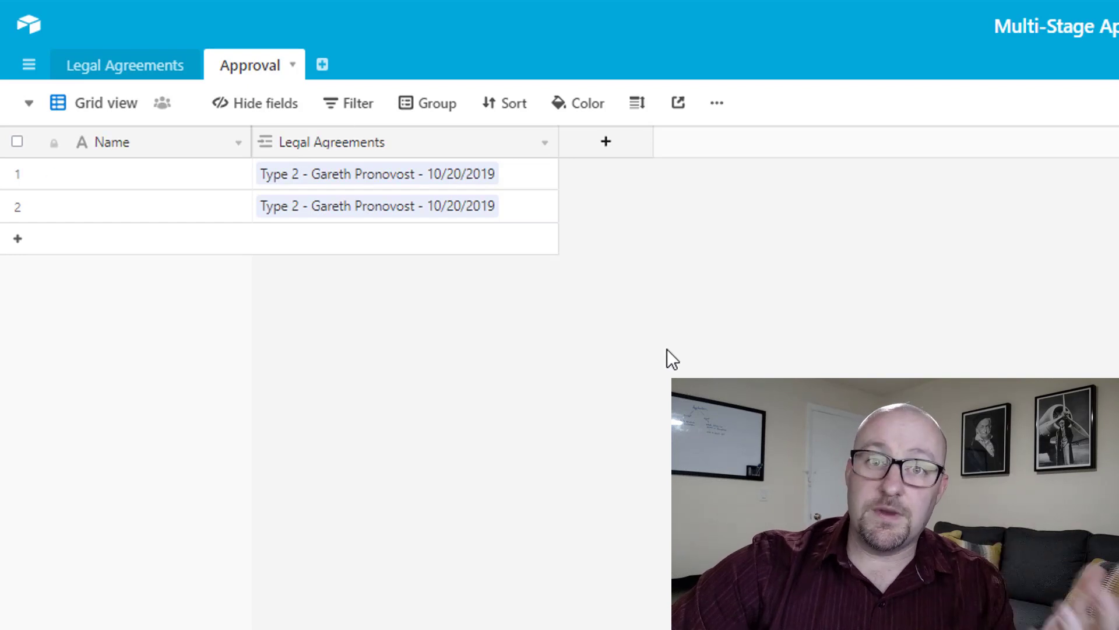
Create a new Approval field named 'Person in Charge' with the Collaborator type.
left_click(606, 141)
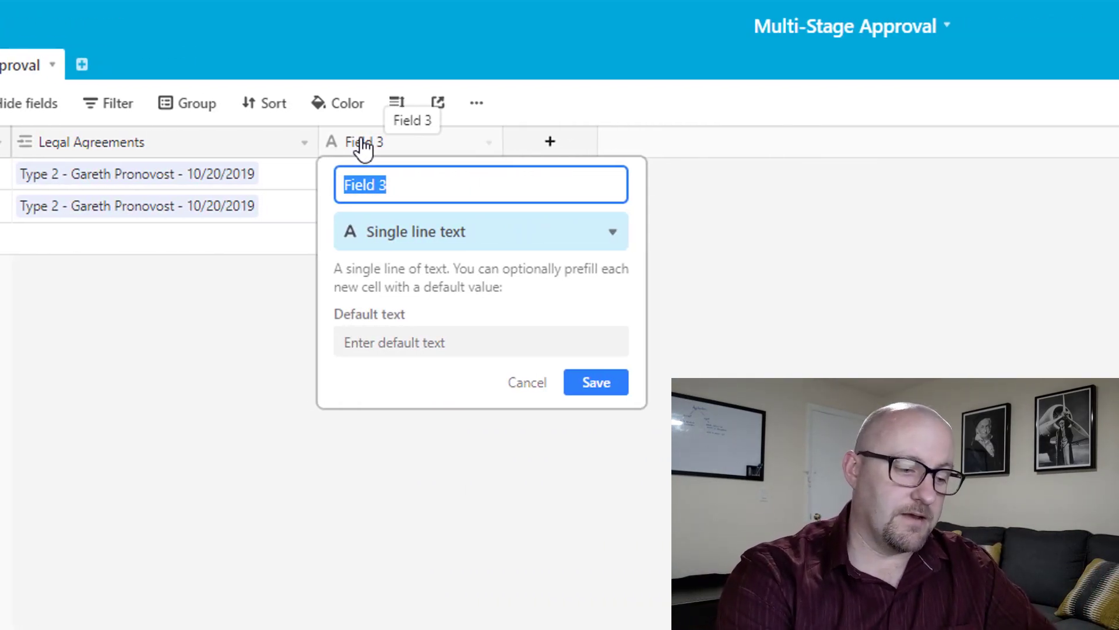
type("Pe")
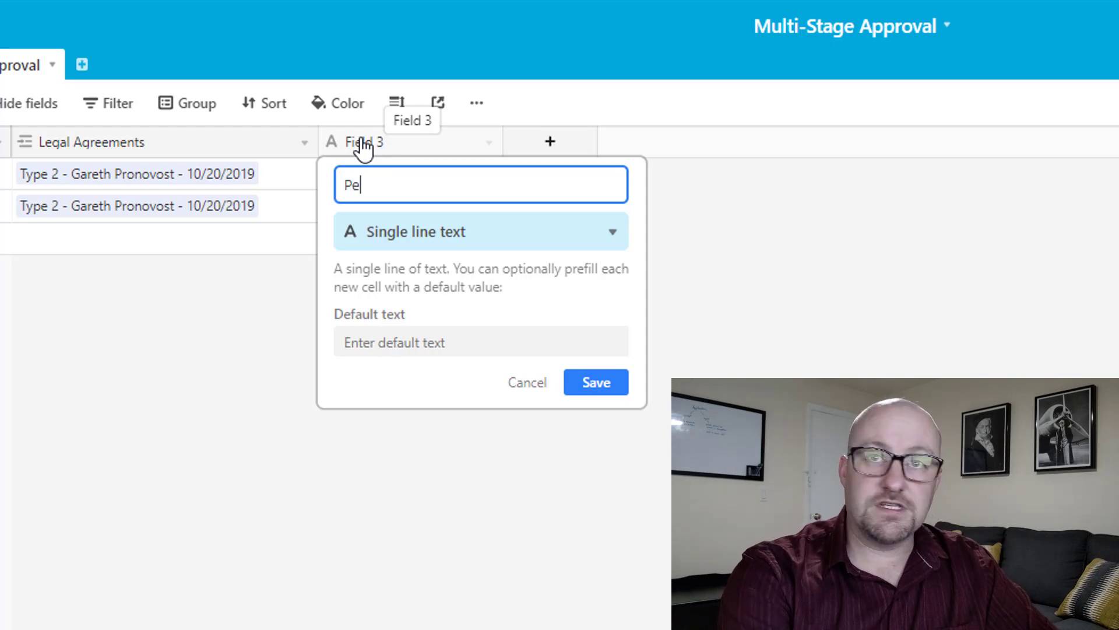
type("rson in Charge")
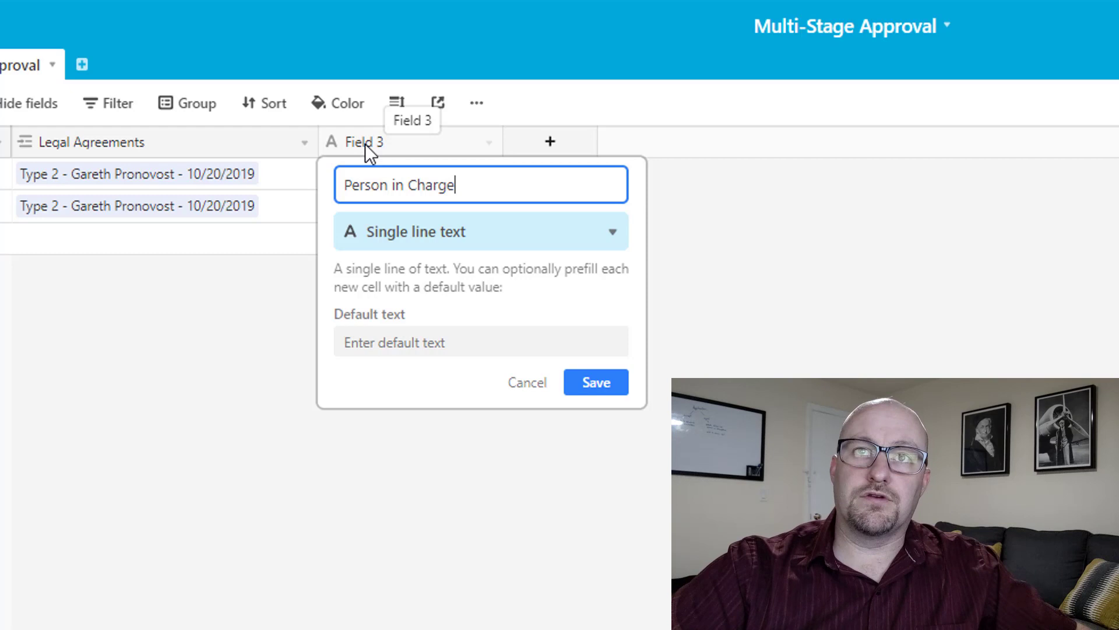
left_click(425, 249)
type("c")
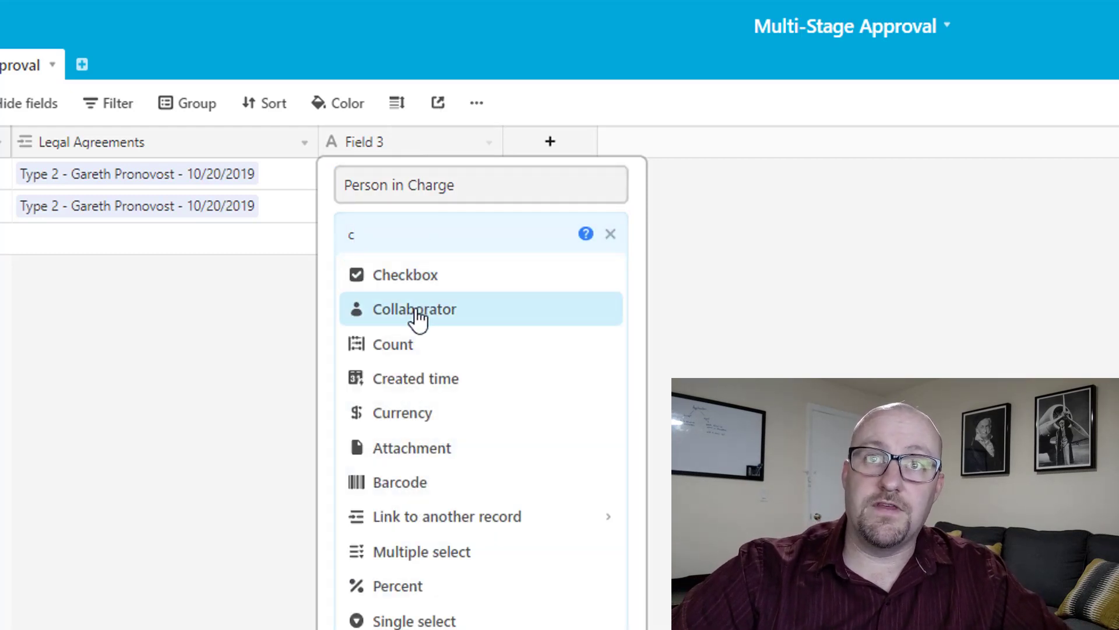
left_click(418, 310)
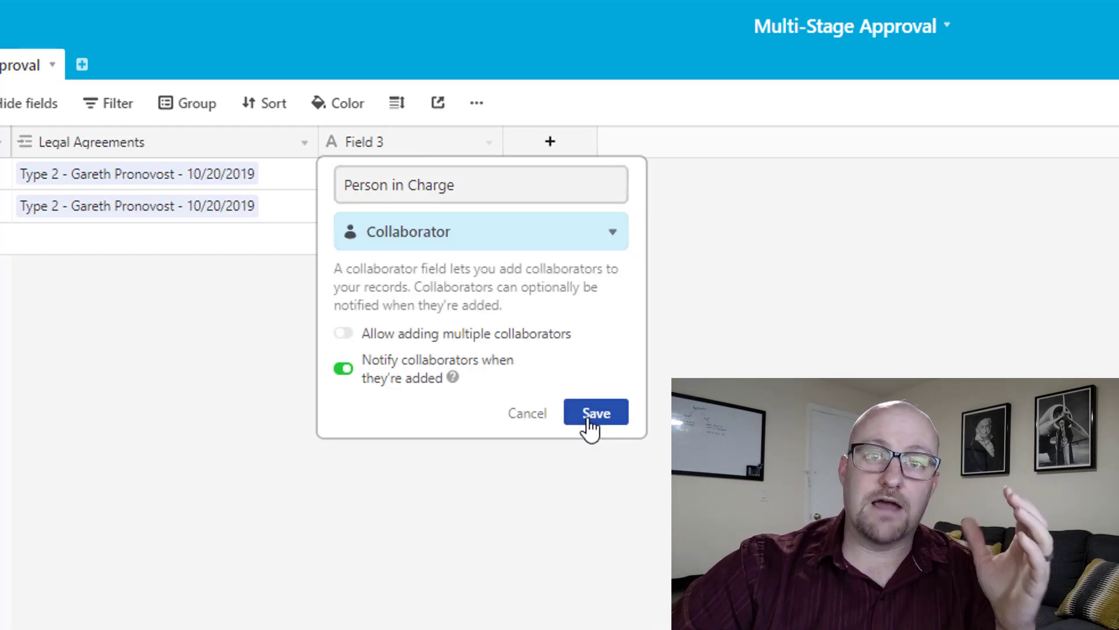
Save the Person in Charge field and assign the same collaborator to both Approval records.
left_click(590, 418)
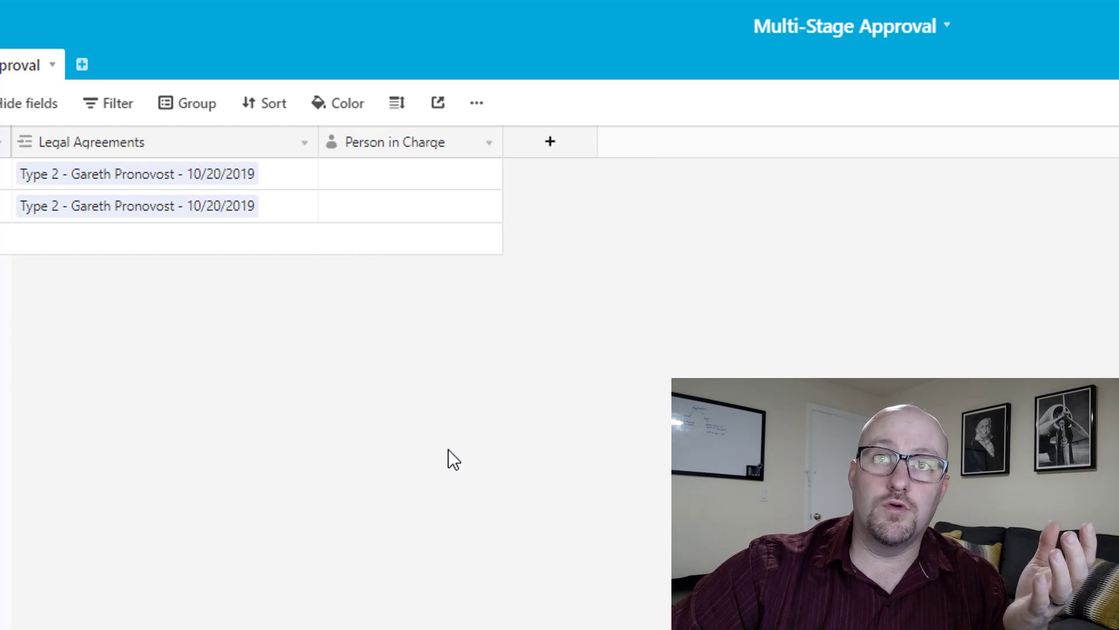
left_click(434, 174)
left_click(432, 173)
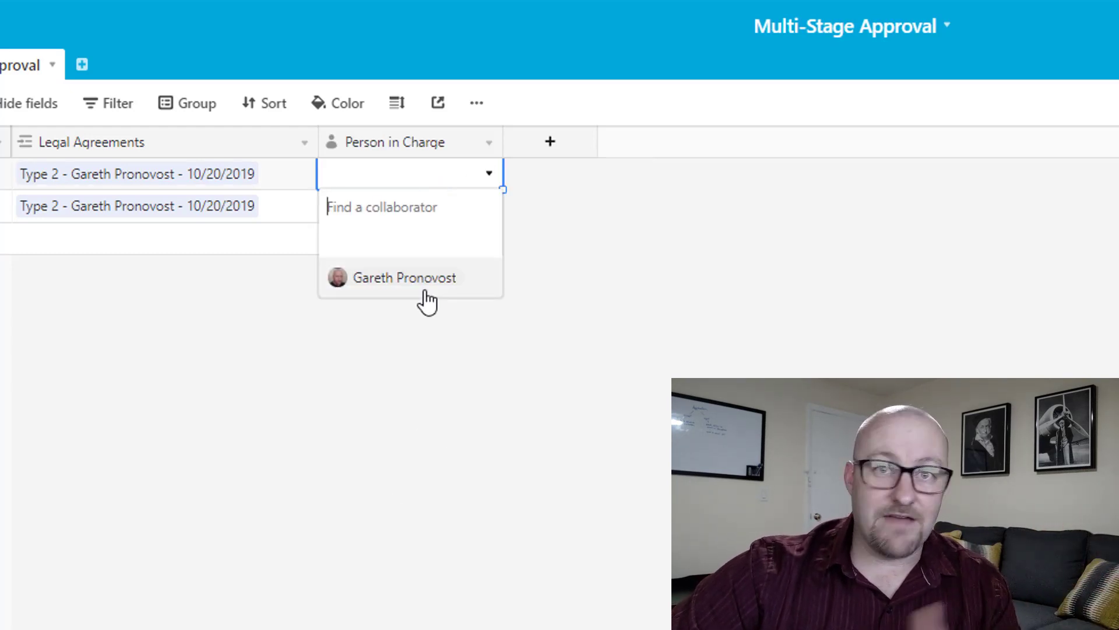
left_click(399, 278)
double_click(380, 215)
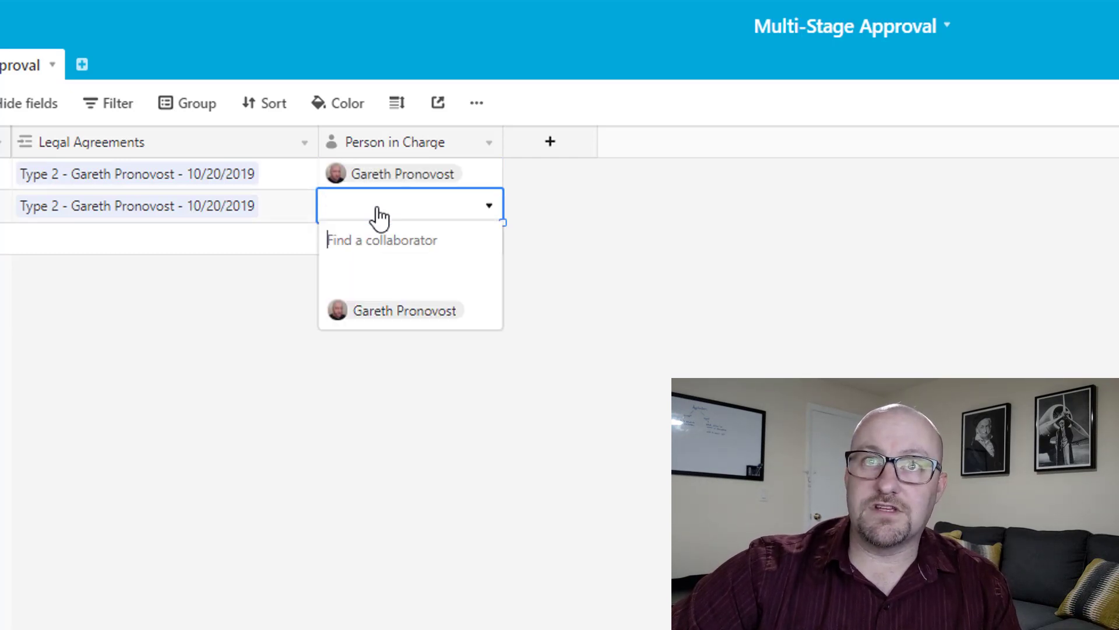
left_click(386, 318)
left_click(387, 415)
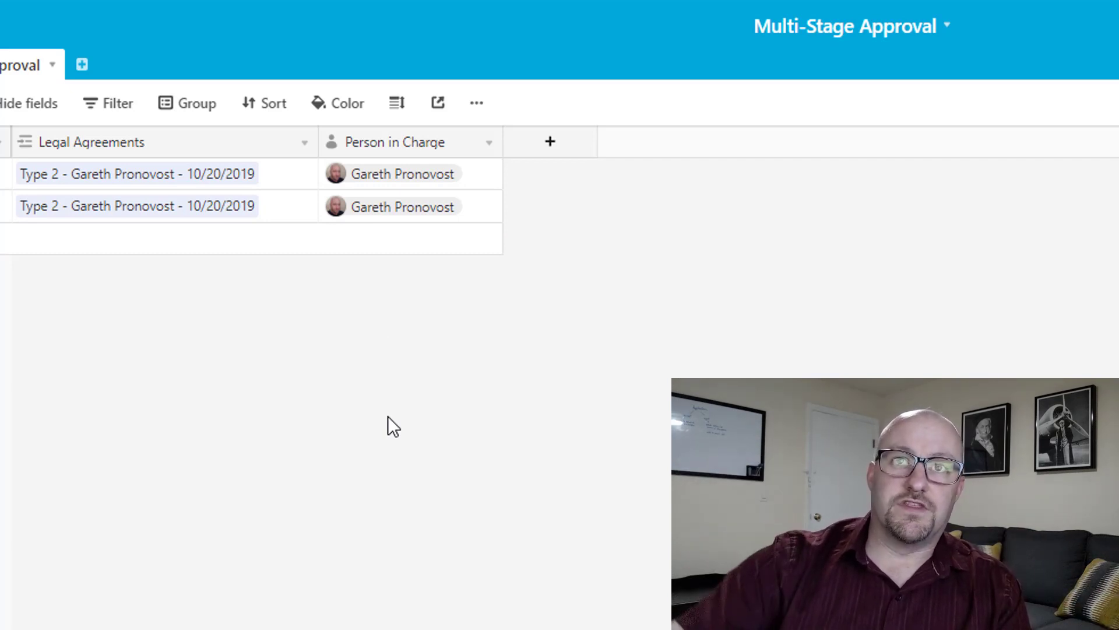
left_click(272, 185)
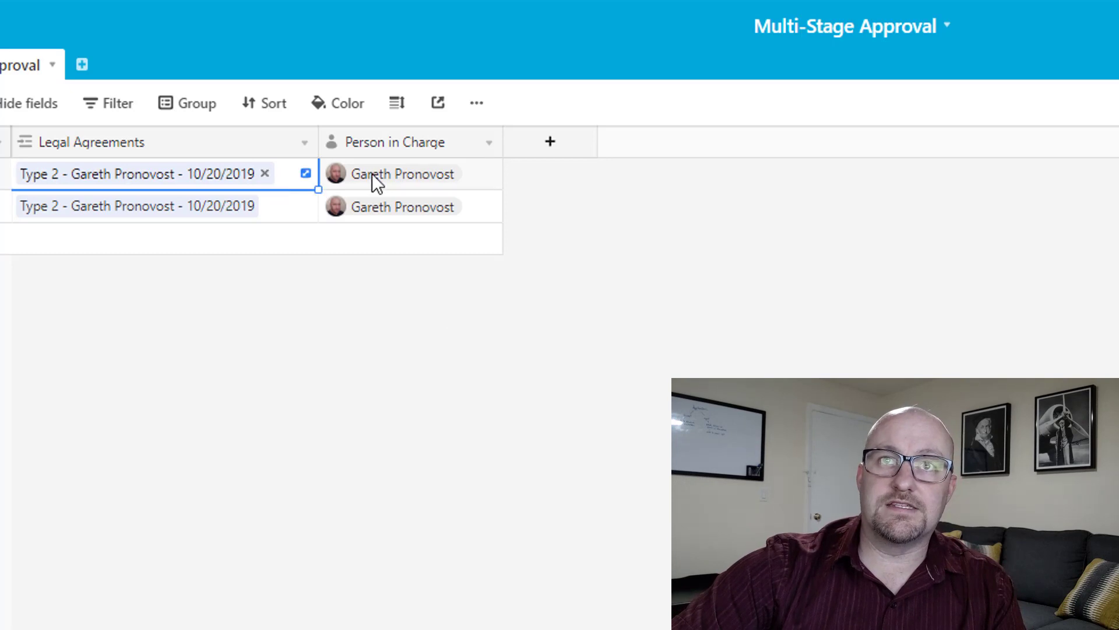
left_click(374, 218)
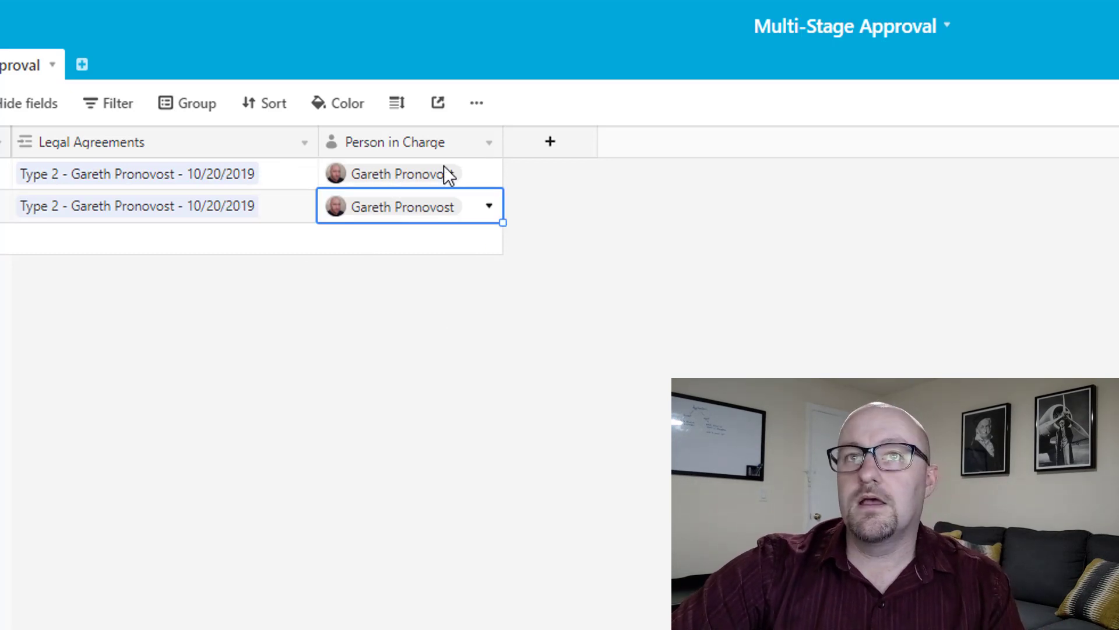
Change the Person in Charge field type to Single select.
double_click(453, 144)
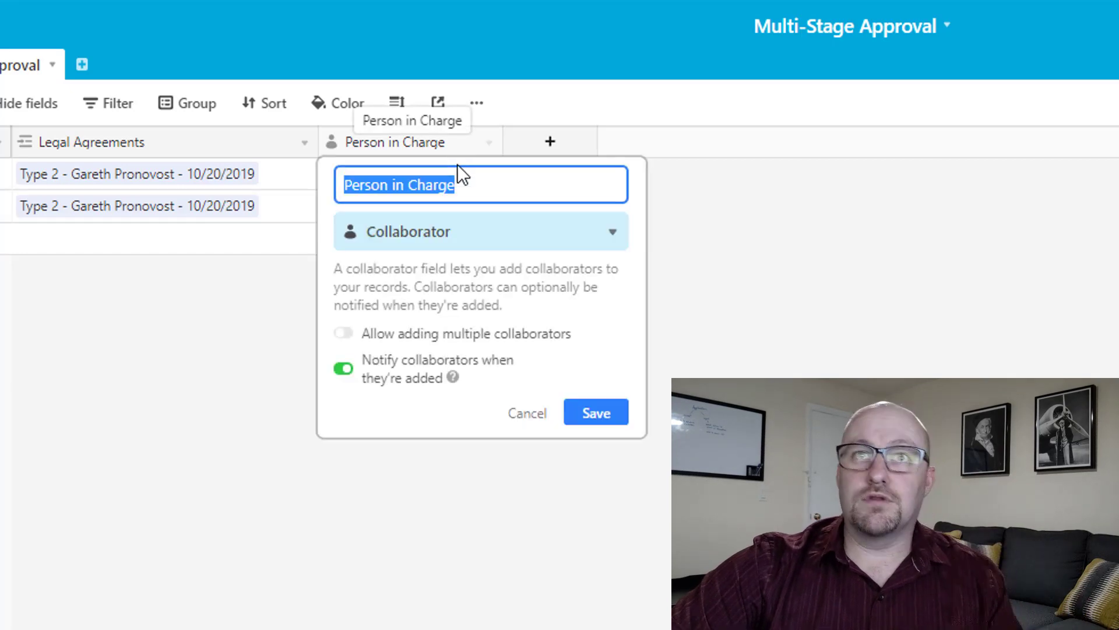
left_click(465, 239)
type("s")
left_click(440, 310)
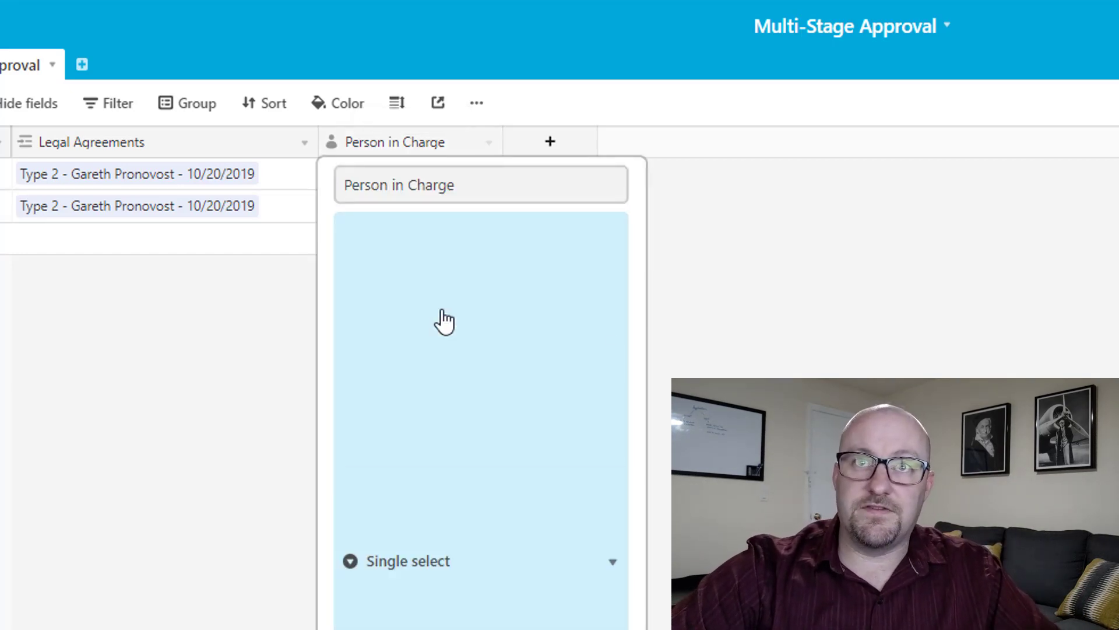
left_click(606, 436)
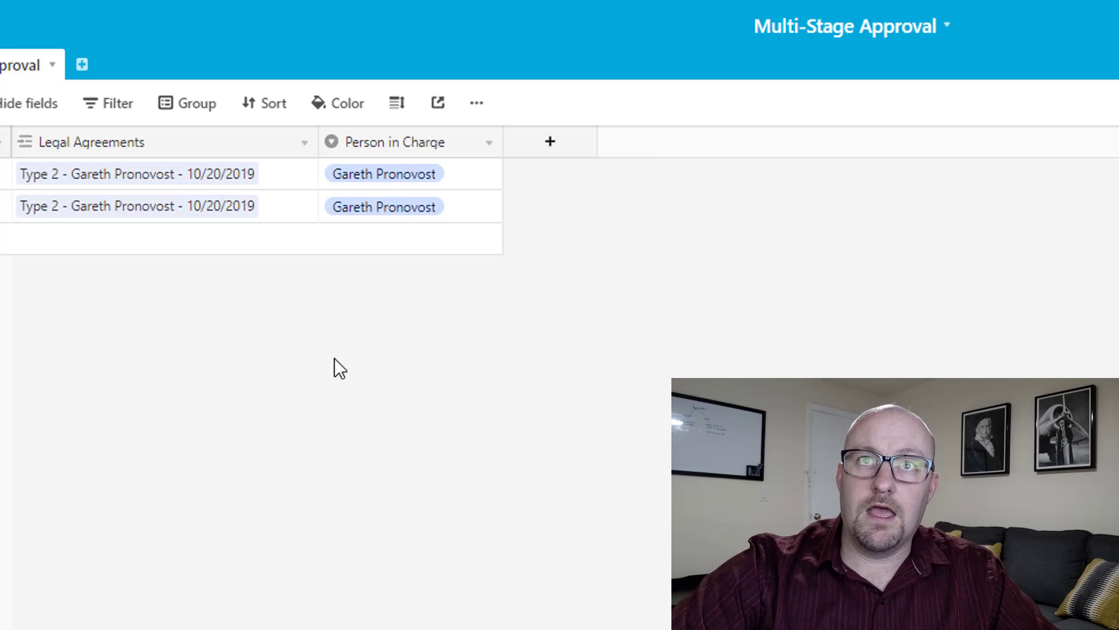
Enter a new person's name as the second record's Person in Charge and narrow the column slightly.
left_click(410, 214)
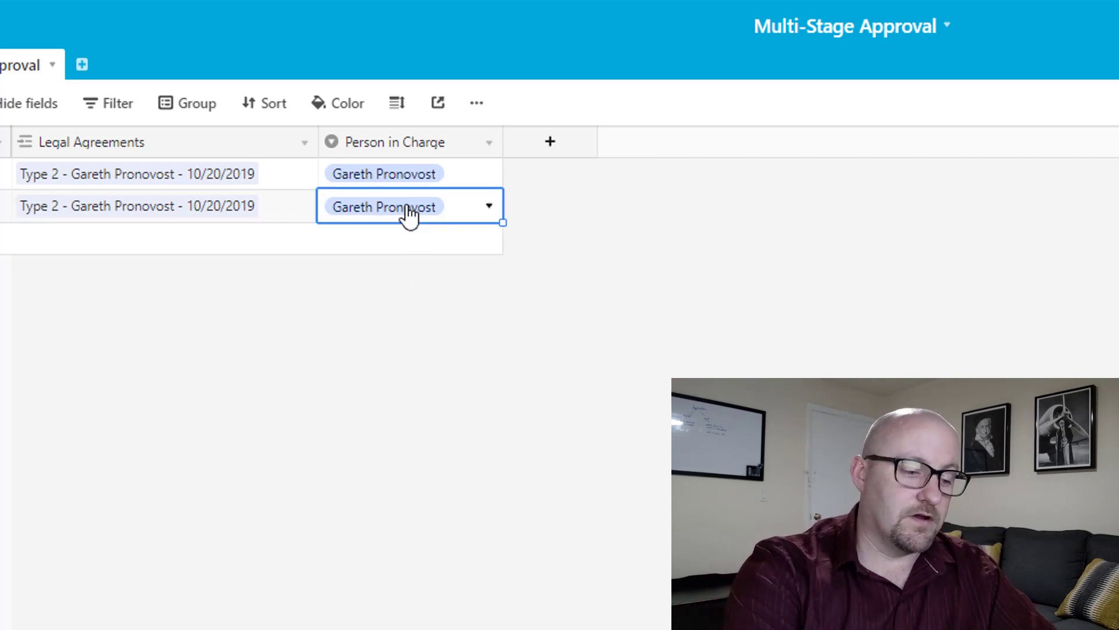
type("Wyatt Earp")
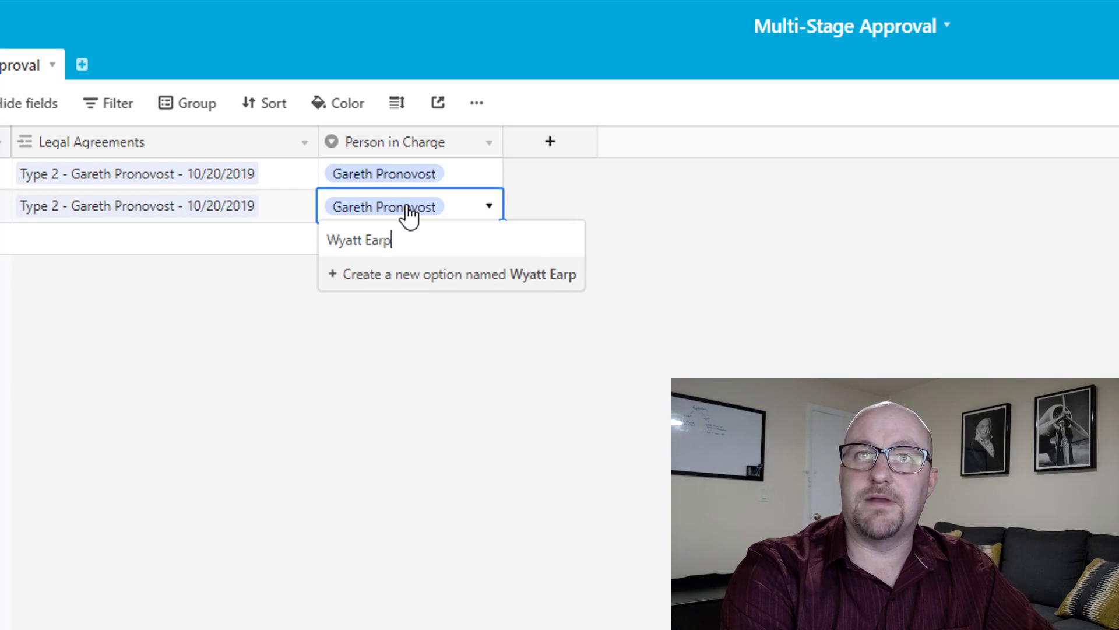
key("Return")
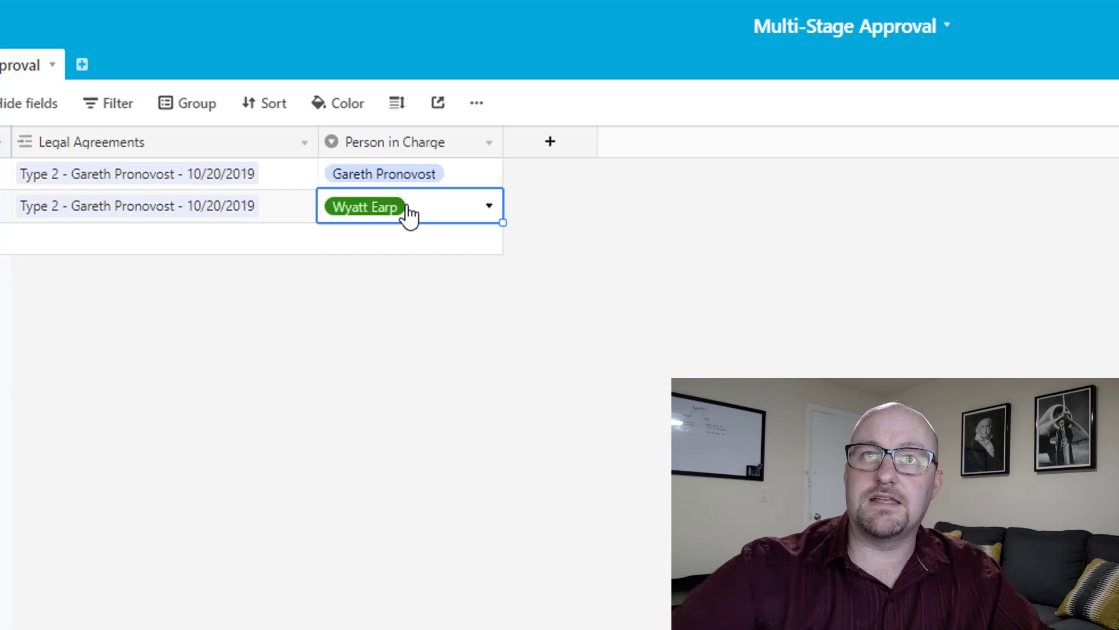
left_click(362, 572)
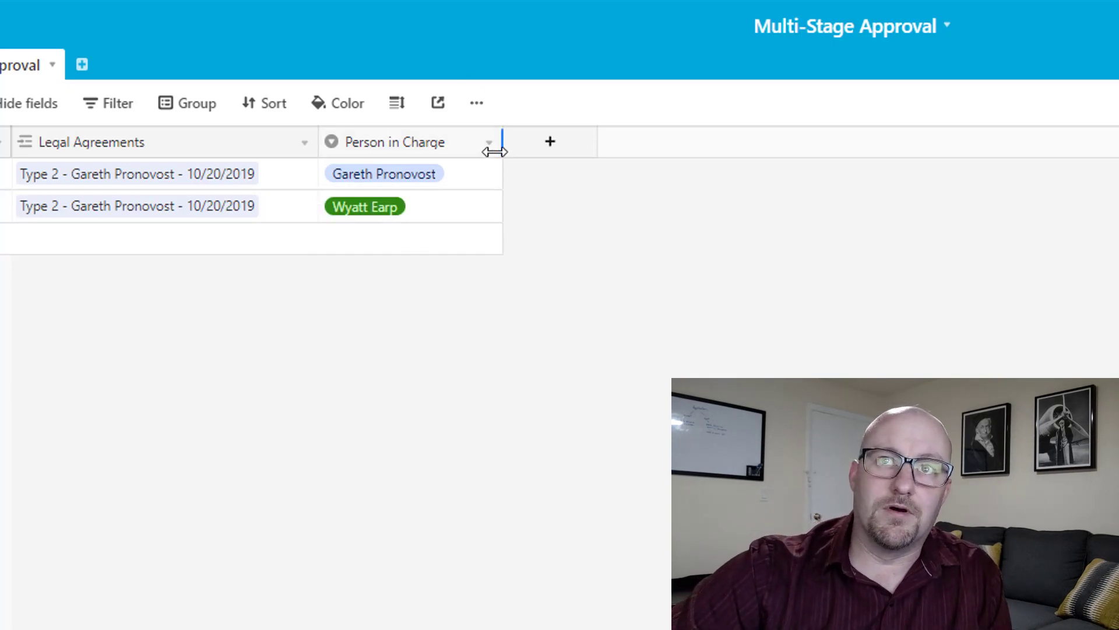
left_click_drag(496, 148, 484, 151)
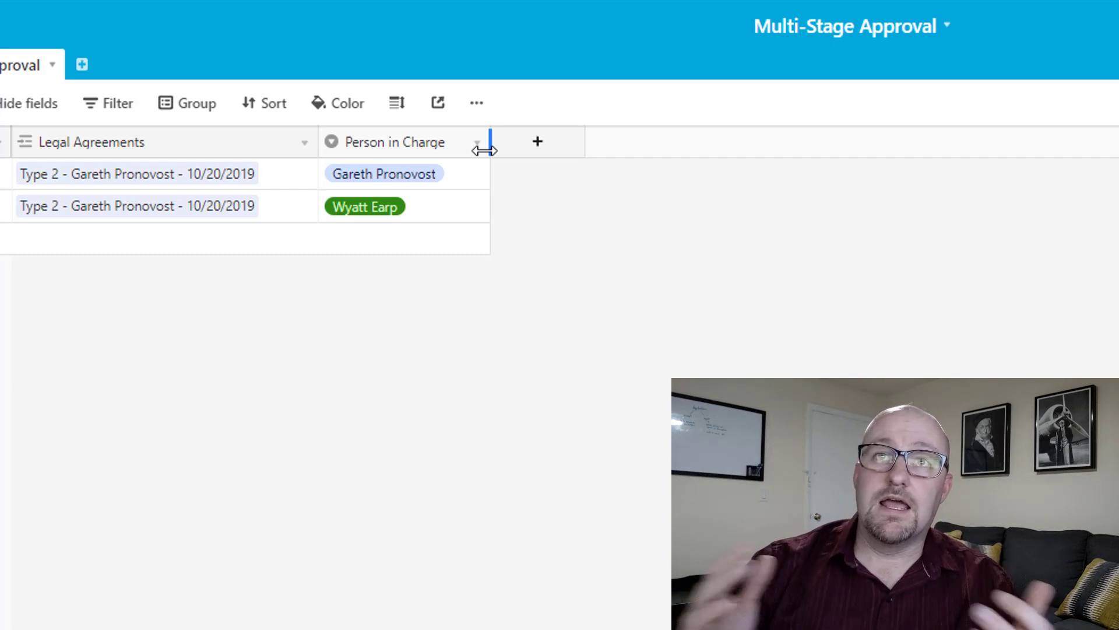
Add a new Date Approved field to the Approval table.
left_click(534, 146)
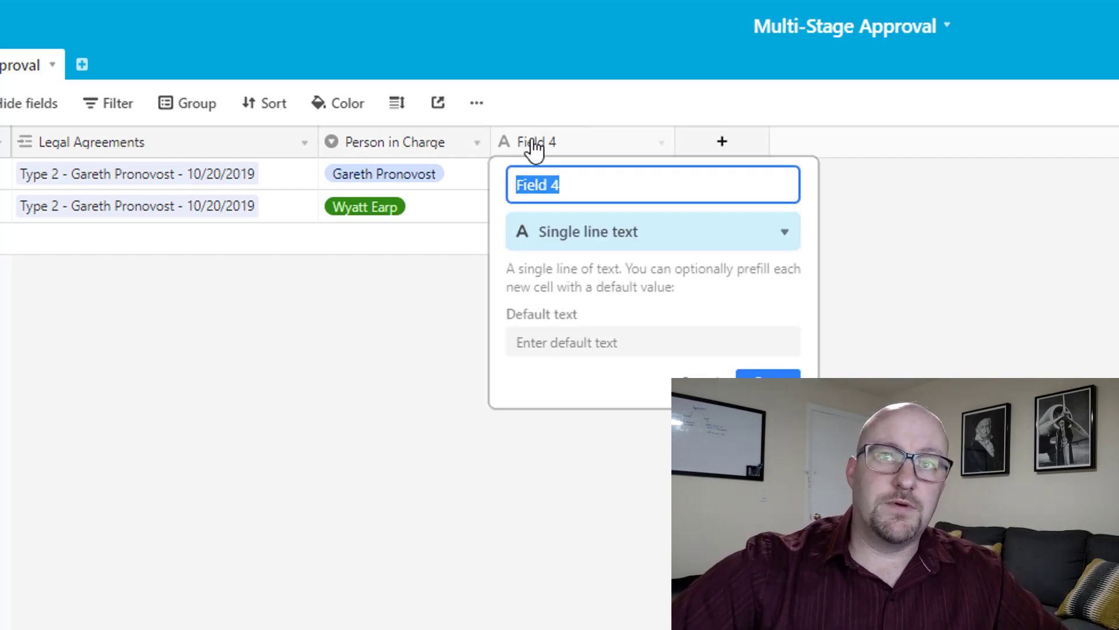
type("Da")
key("BackSpace")
key("BackSpace")
type("Ap")
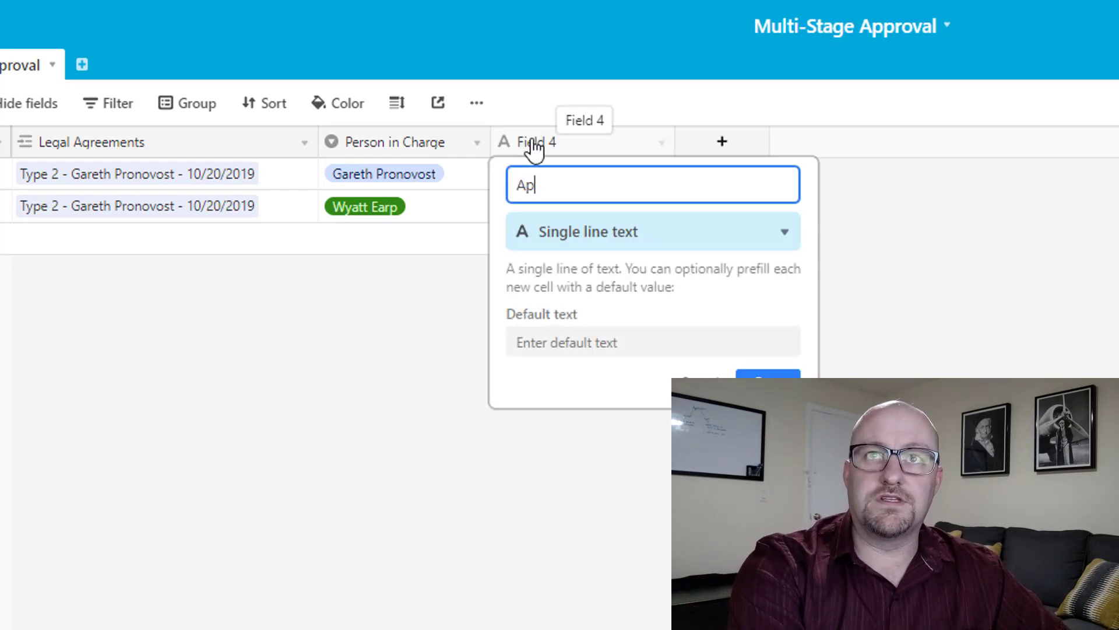
key("BackSpace")
key("BackSpace")
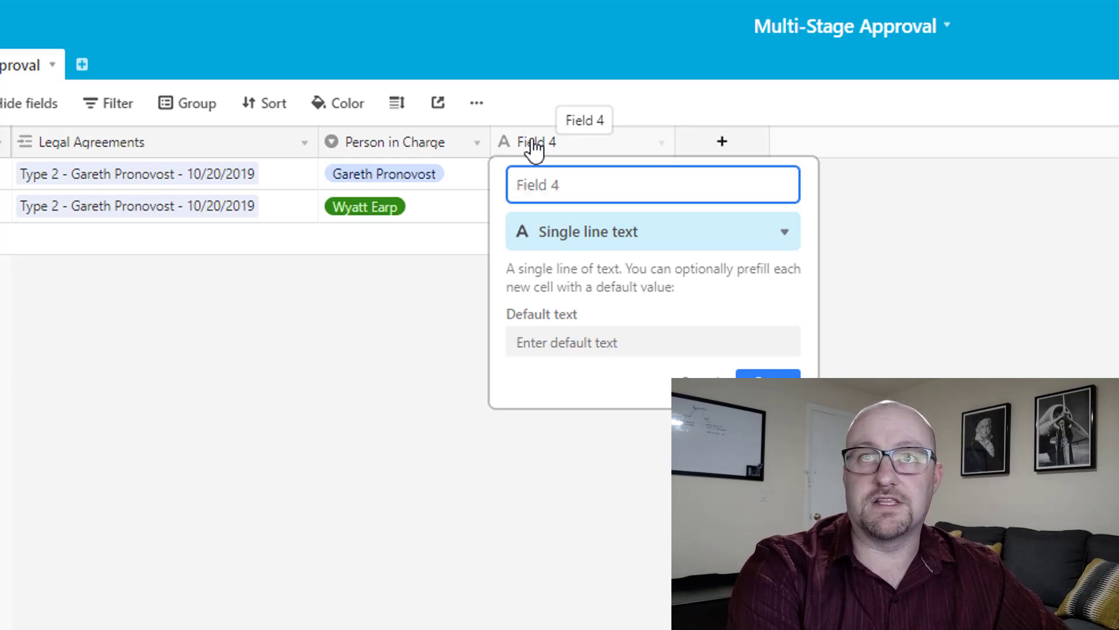
type("Date Approved")
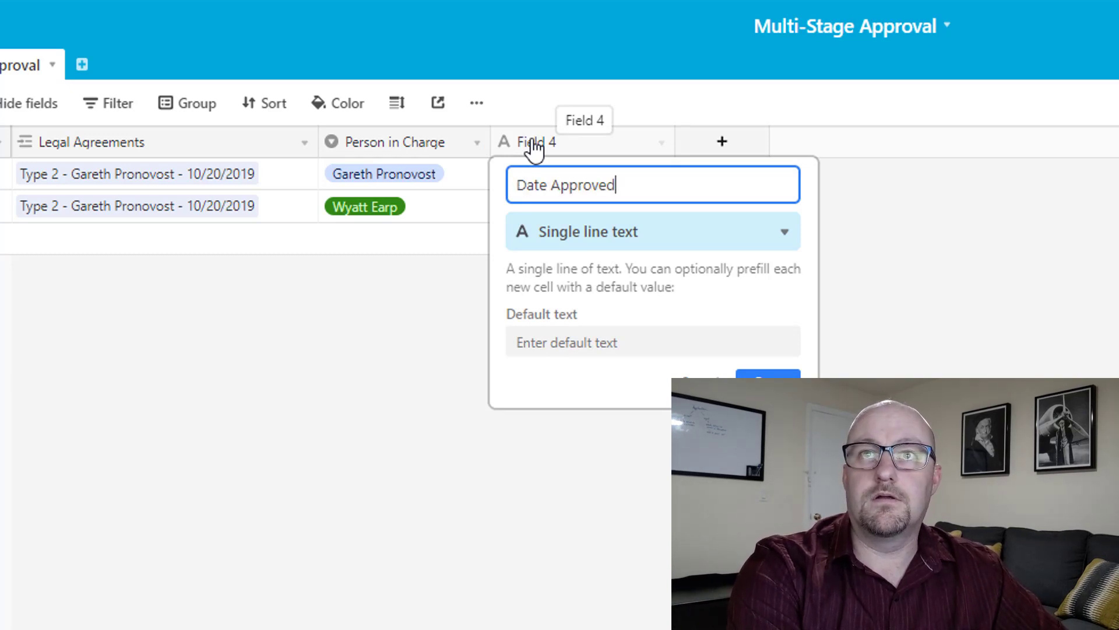
key("Tab")
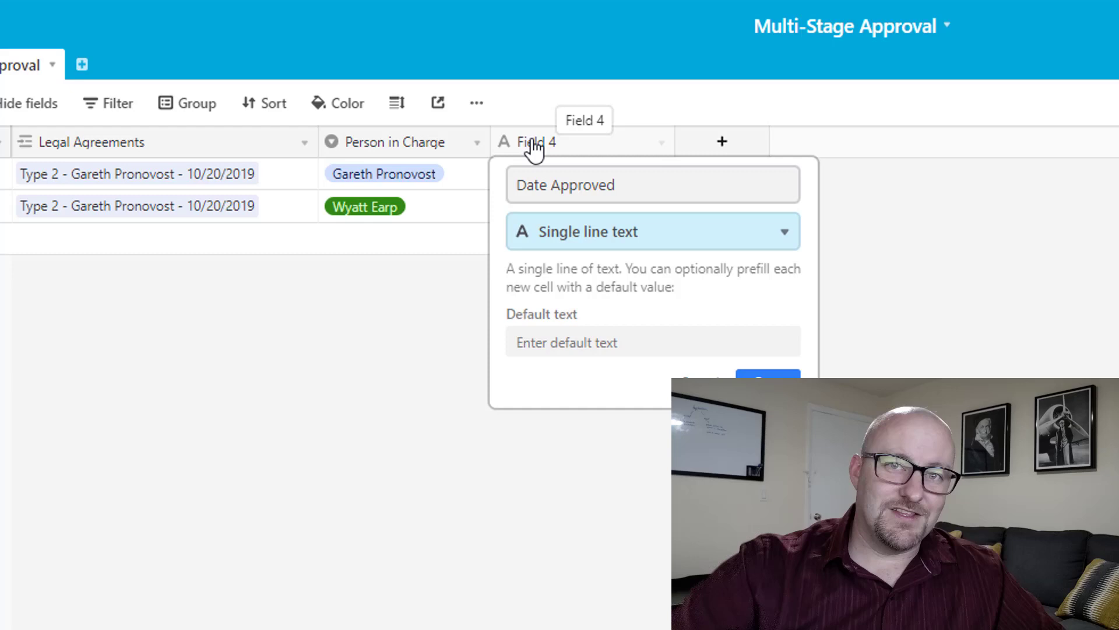
left_click(767, 374)
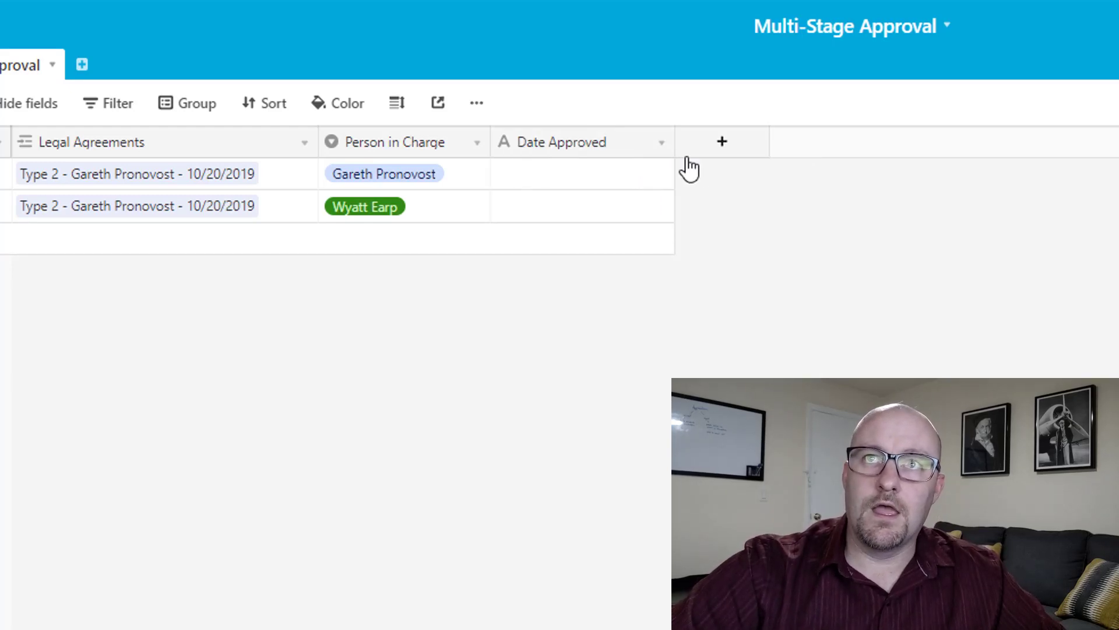
Add an 'Approval Checkbox' field of type Checkbox and narrow its column slightly.
left_click(717, 143)
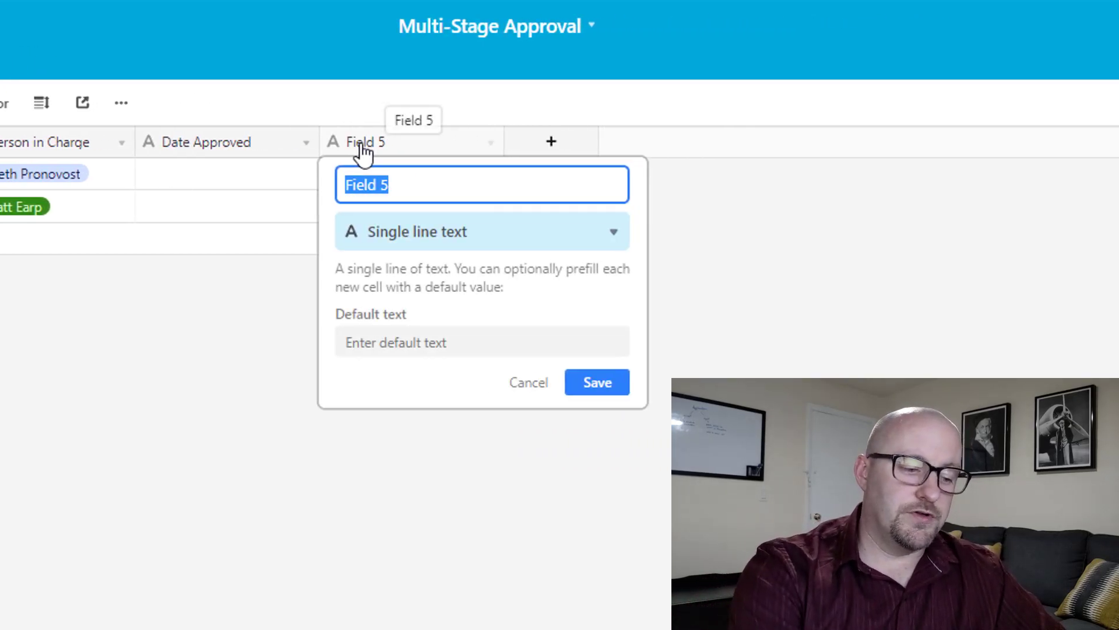
type("Check")
key("BackSpace")
key("BackSpace")
key("BackSpace")
key("BackSpace")
key("BackSpace")
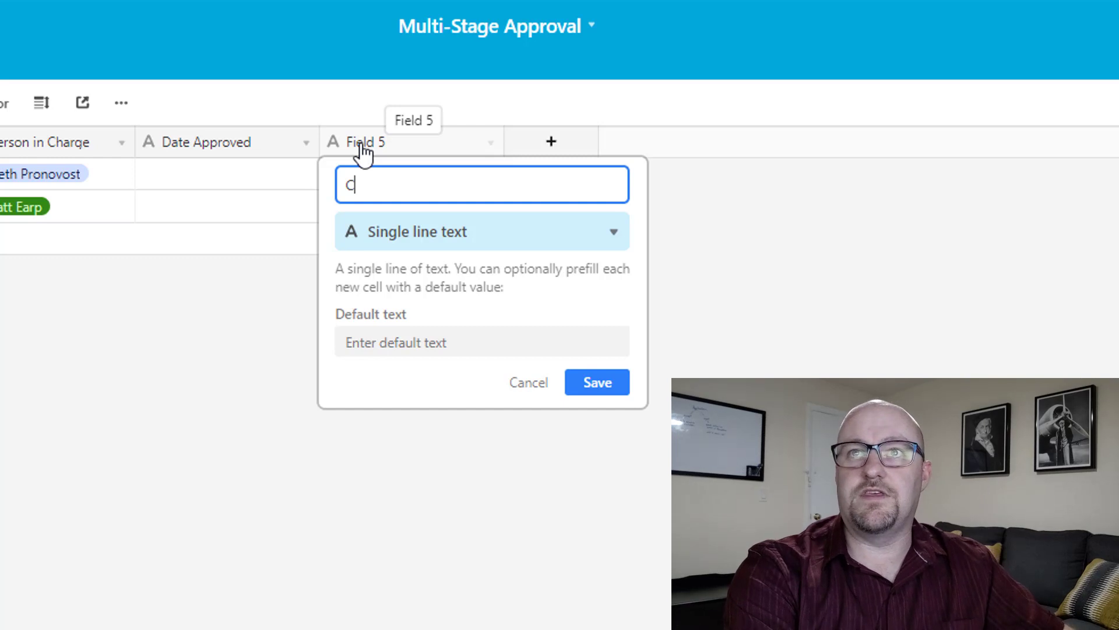
type("Approval Checkbox")
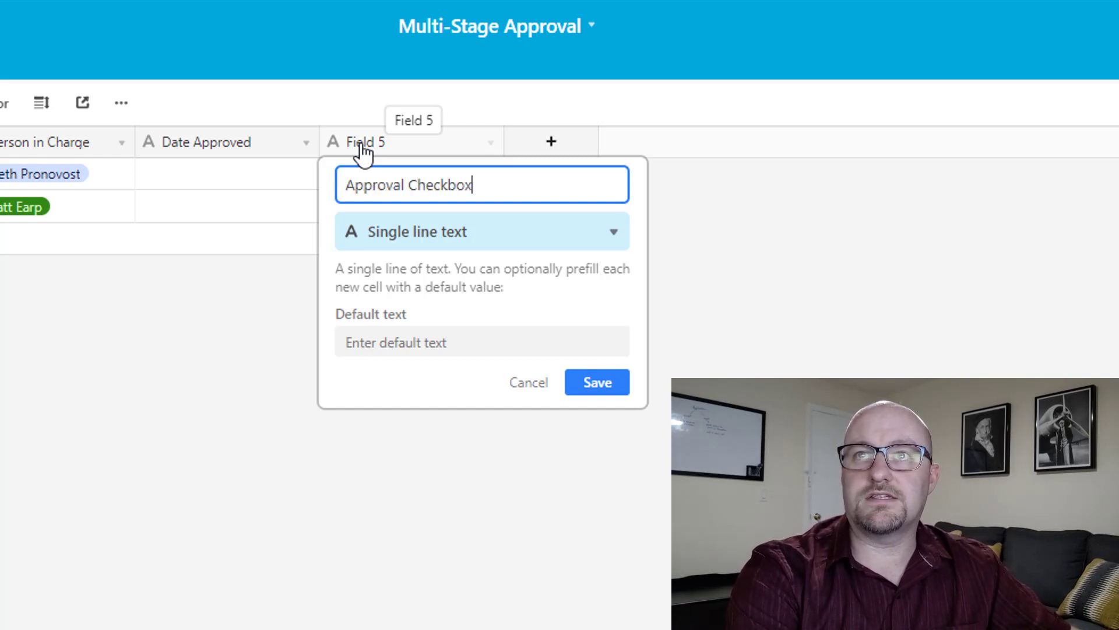
key("Tab")
type("chec")
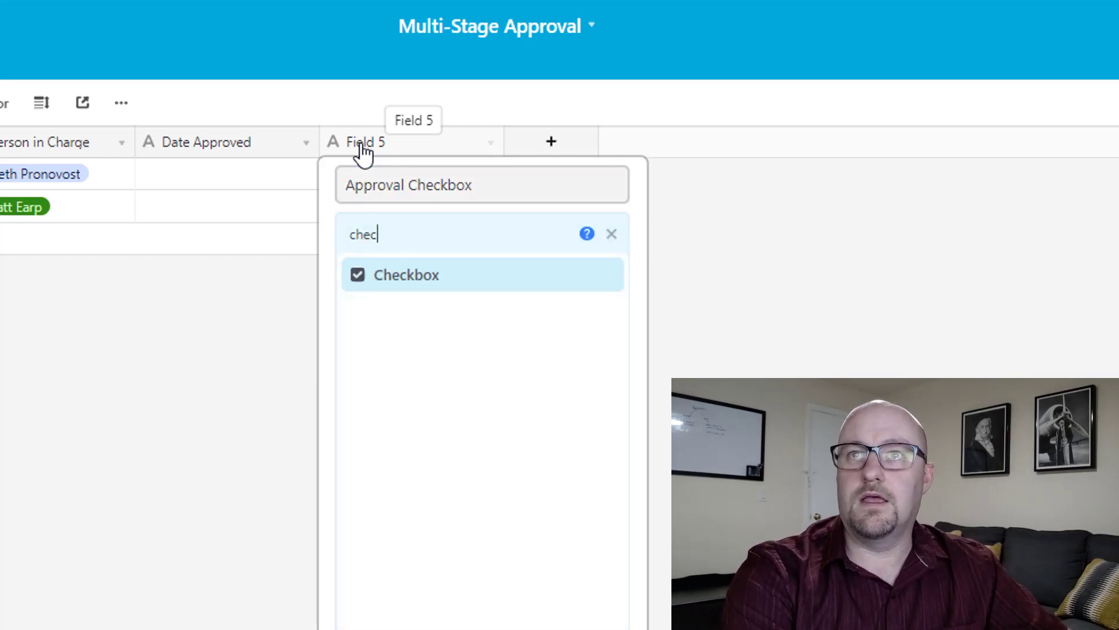
key("Return")
left_click(599, 380)
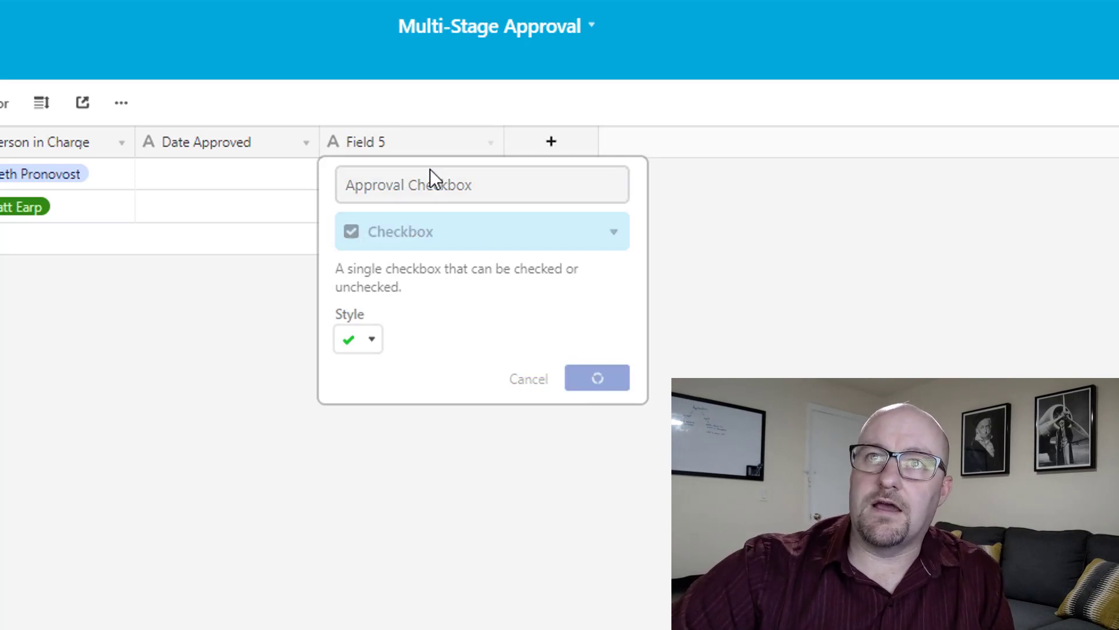
left_click_drag(491, 137, 487, 137)
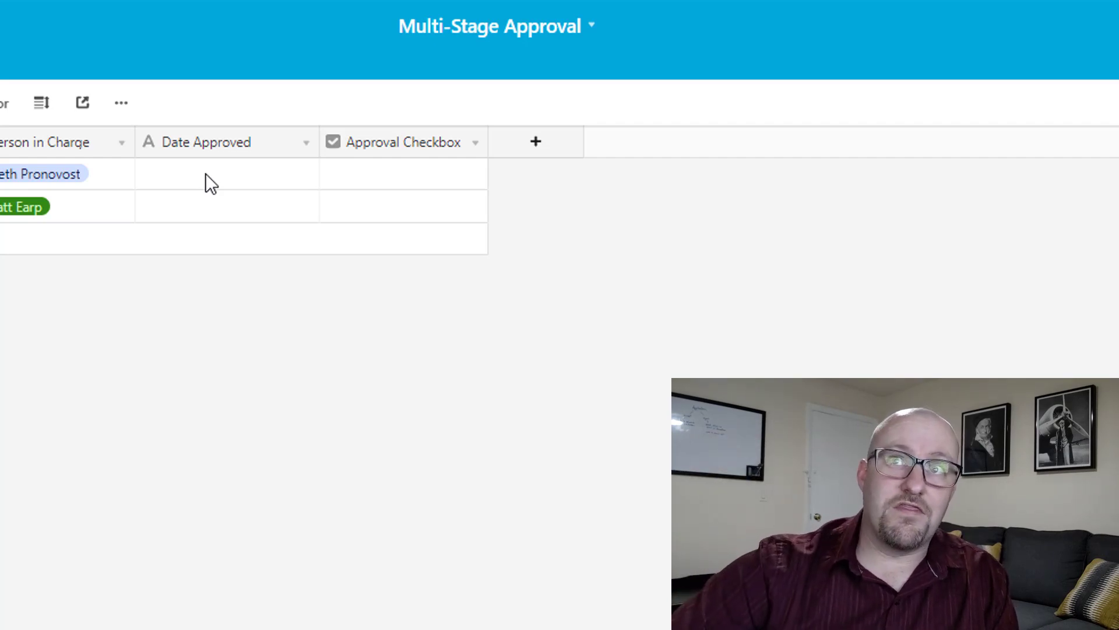
Tick the first row's Approval Checkbox and add a new default Field 6.
left_click(408, 179)
left_click(405, 177)
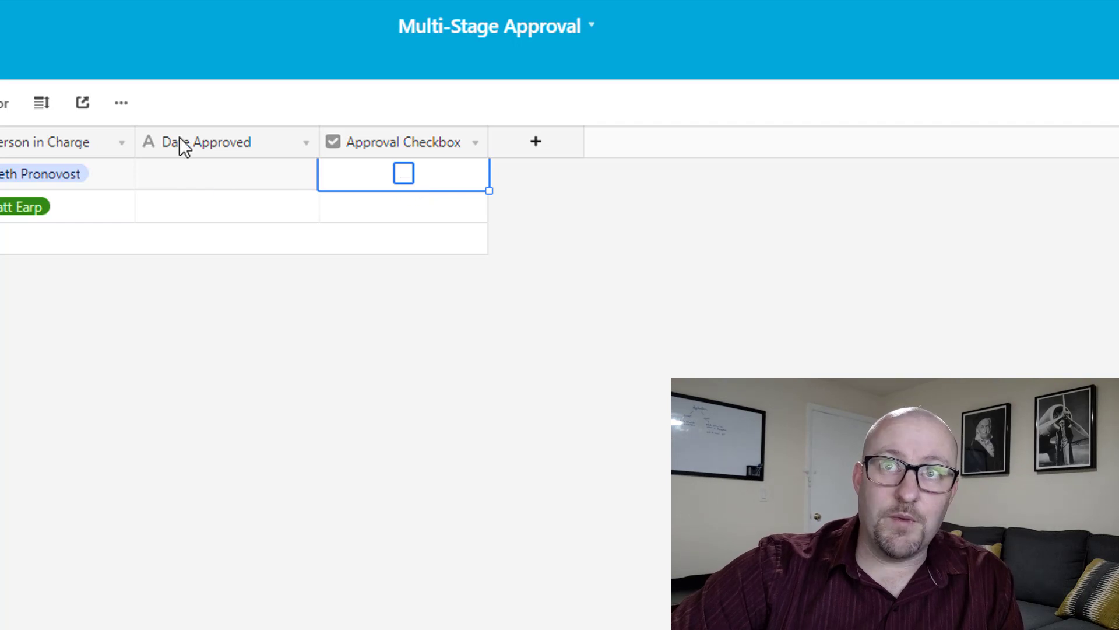
left_click(263, 452)
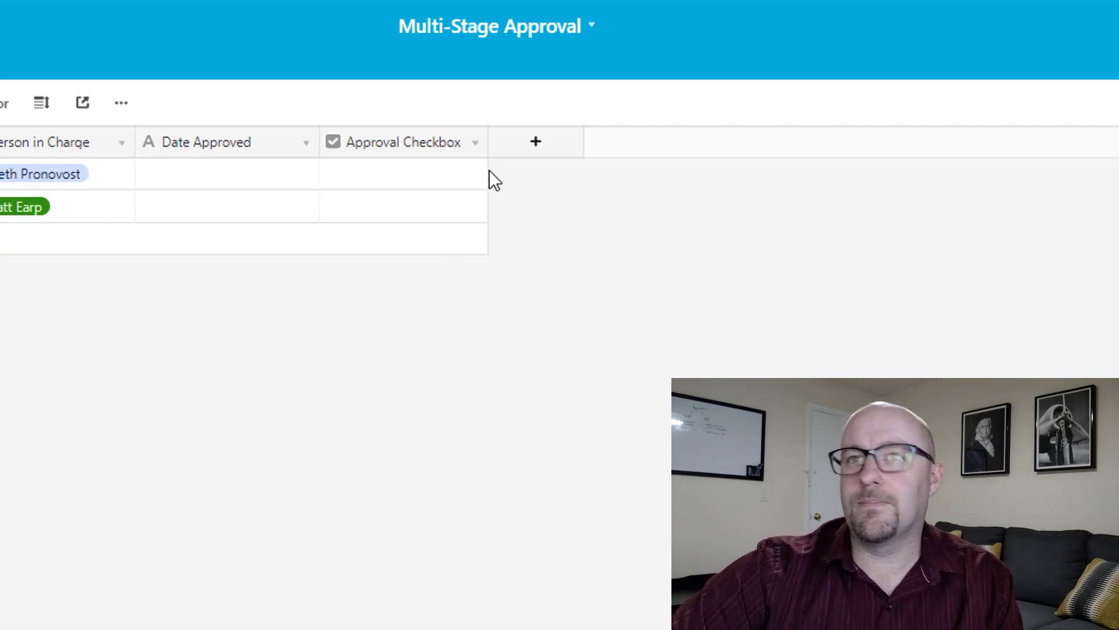
left_click(534, 142)
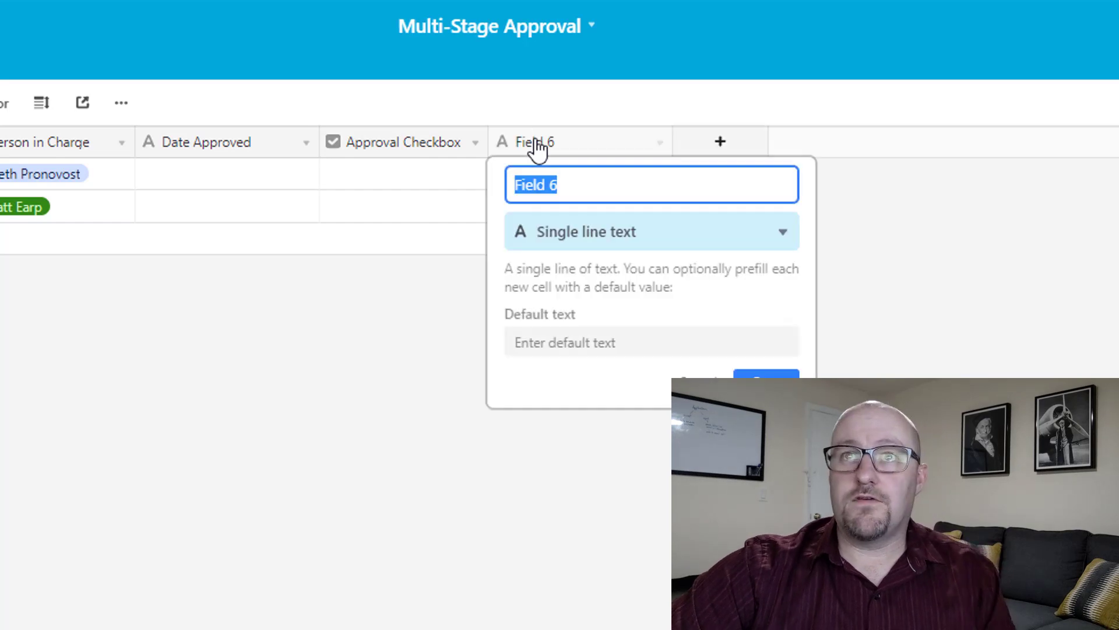
left_click(700, 382)
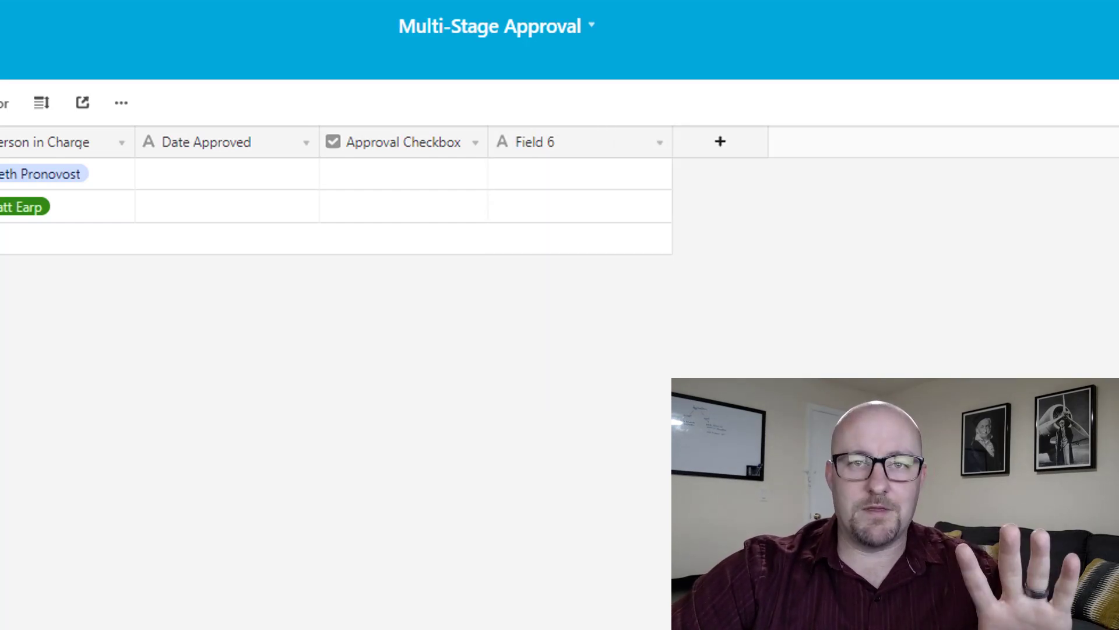
Change Date Approved to Last modified time, tracking only the Approval Checkbox field.
double_click(213, 149)
left_click(252, 233)
type("la")
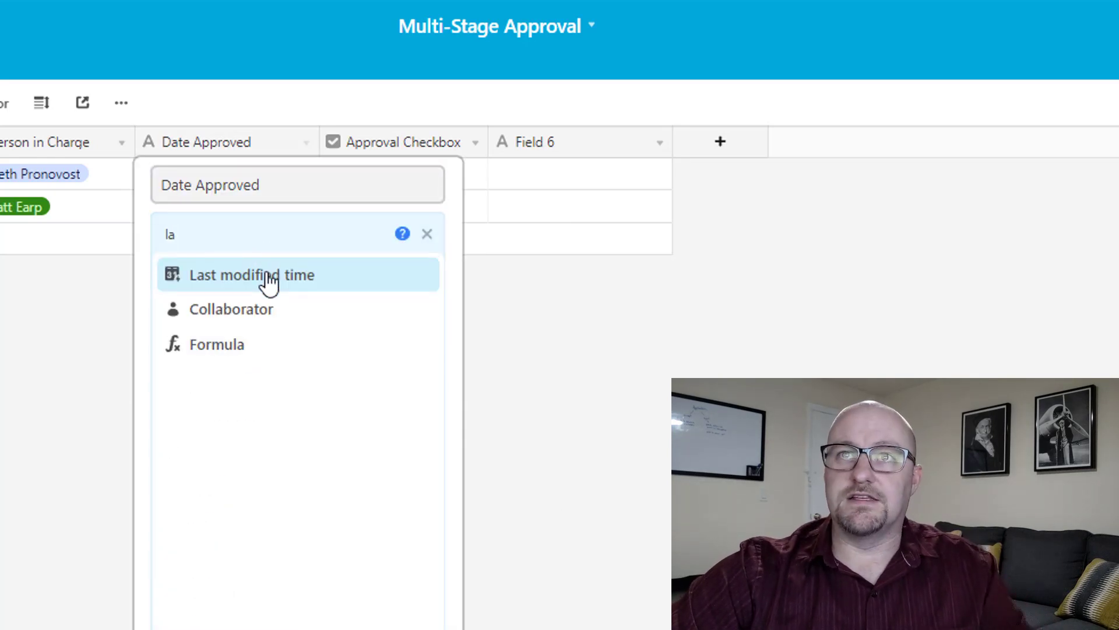
left_click(269, 277)
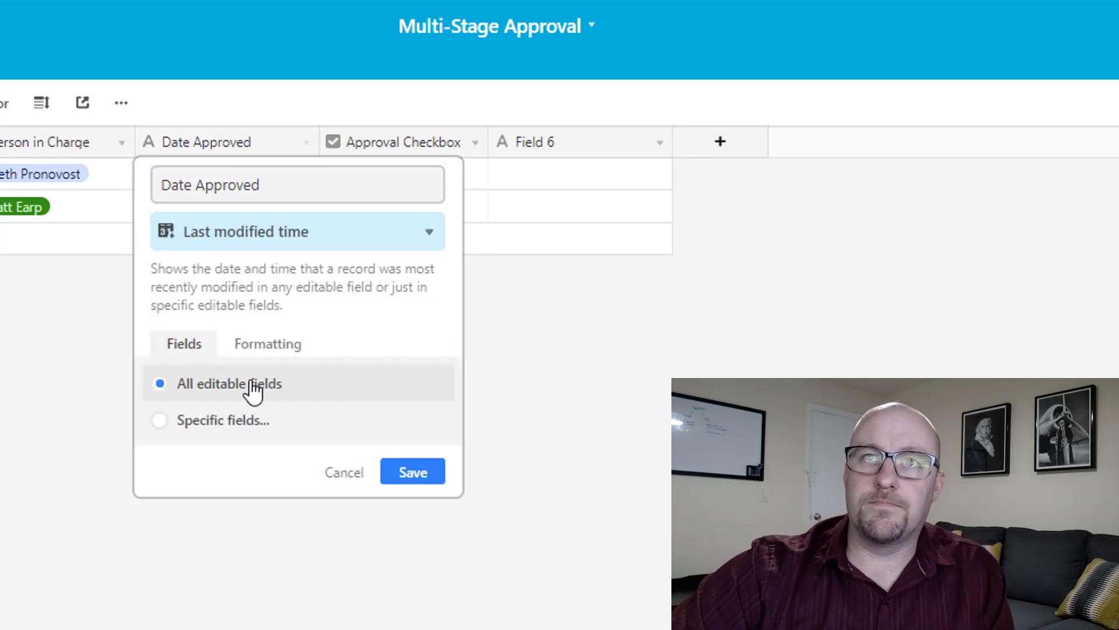
left_click(218, 435)
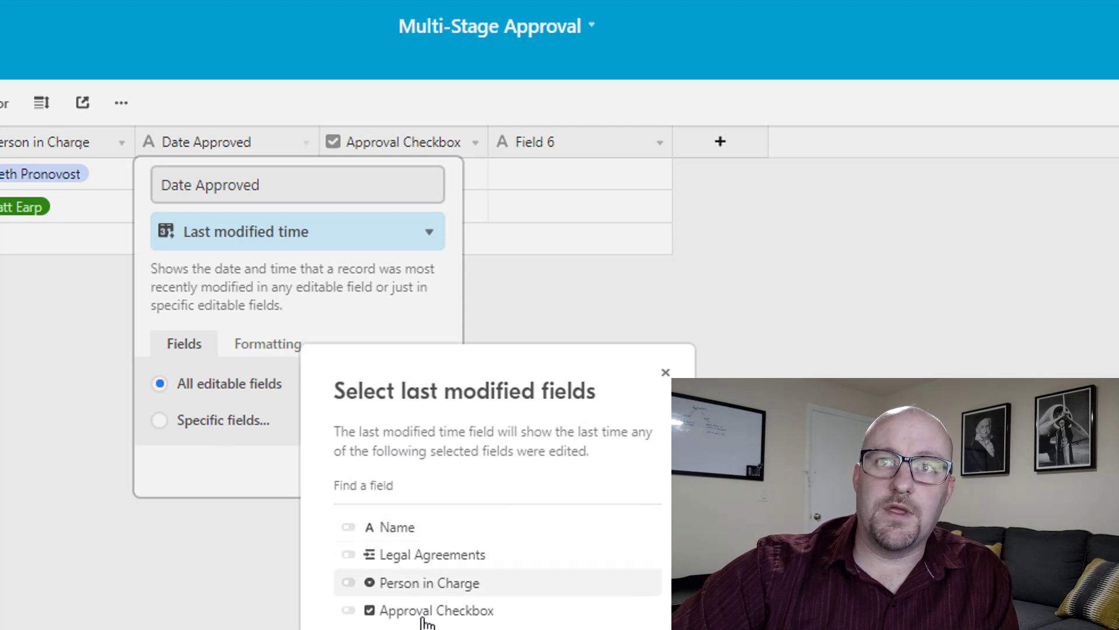
left_click(392, 612)
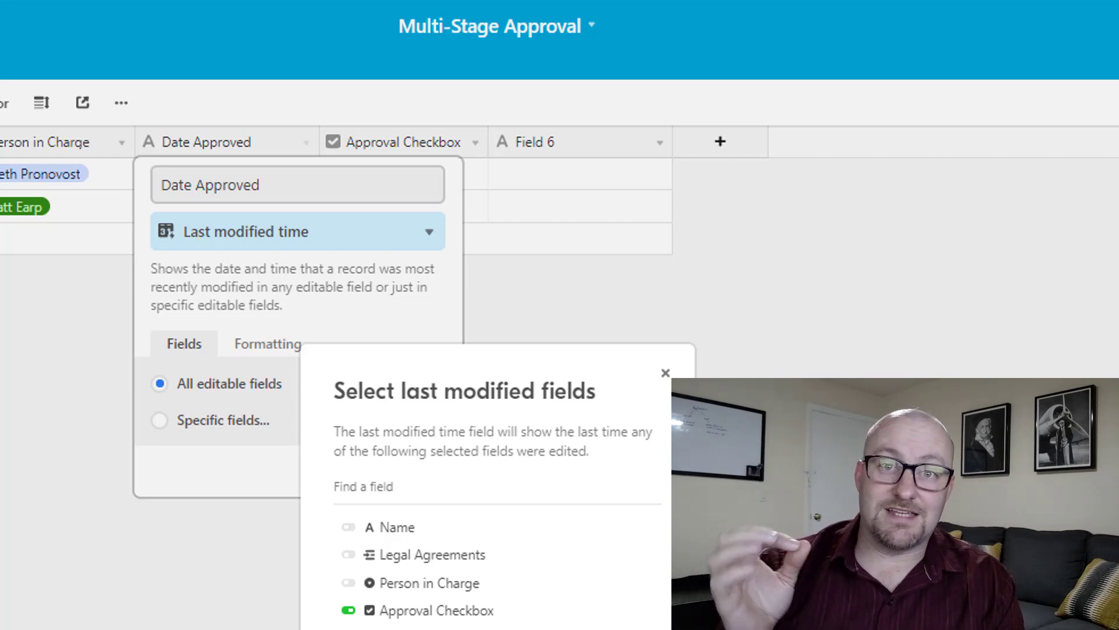
key("Return")
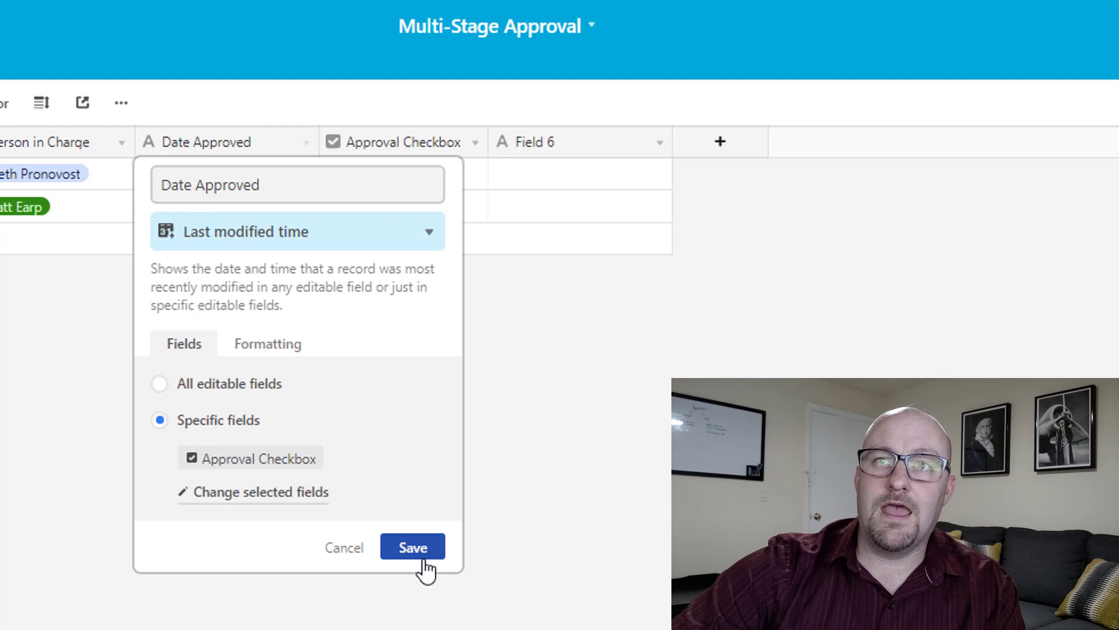
left_click(418, 553)
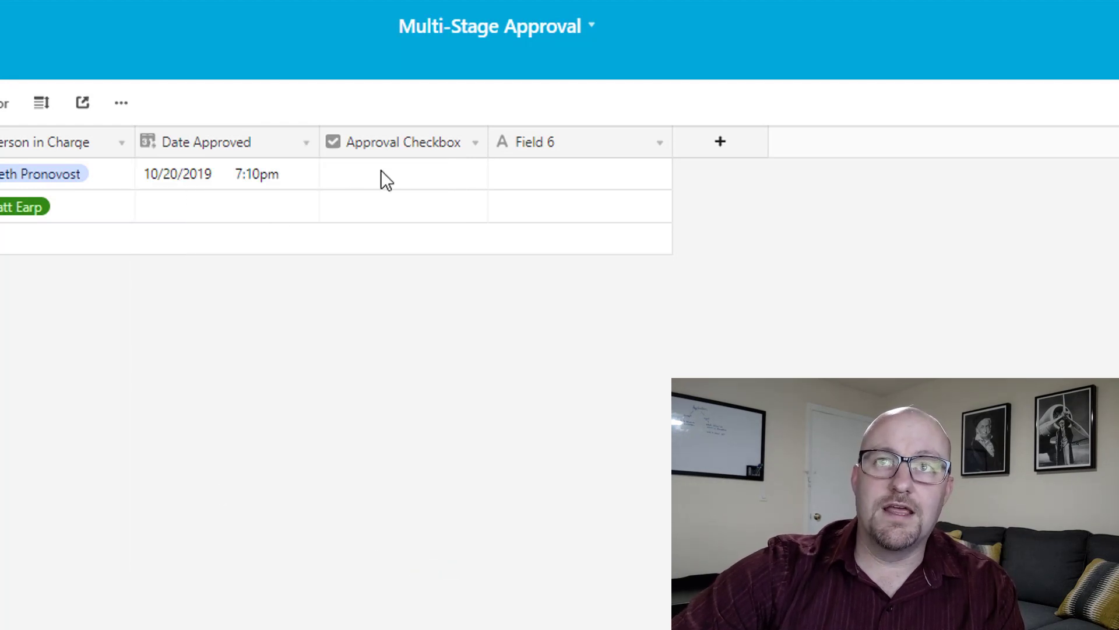
Toggle the first row's Approval Checkbox and inspect the Date Approved values.
left_click(385, 181)
left_click(402, 176)
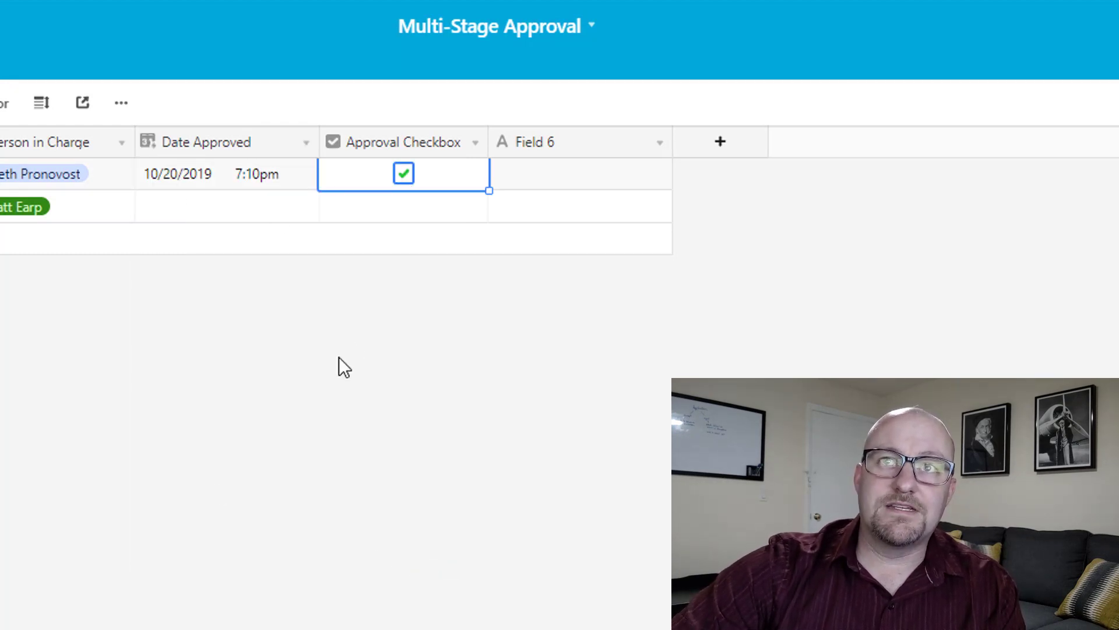
left_click(403, 174)
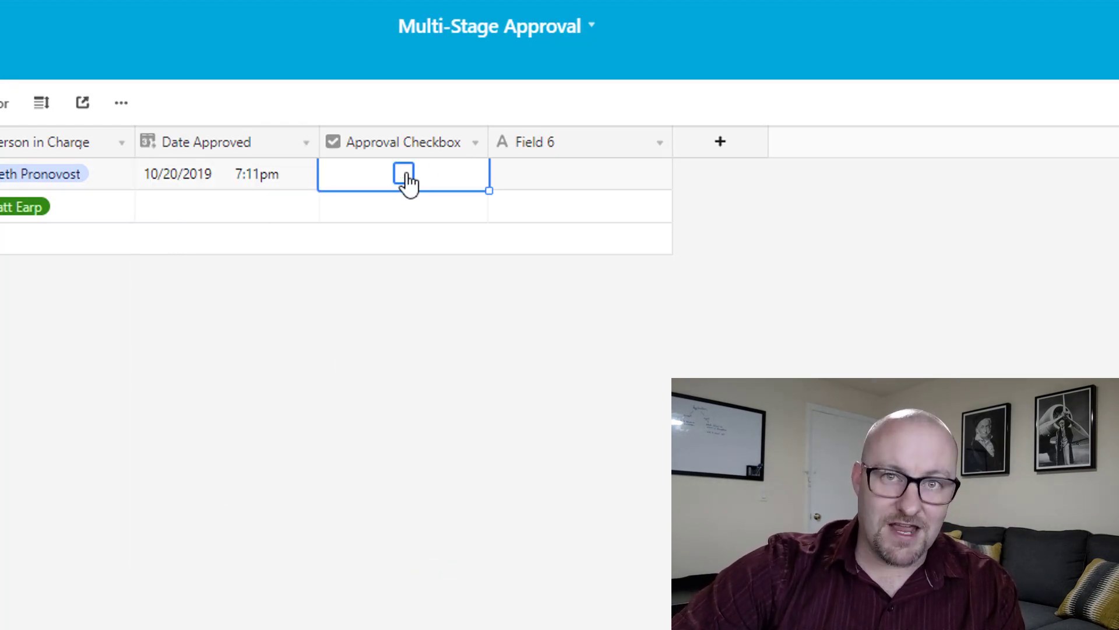
left_click(216, 177)
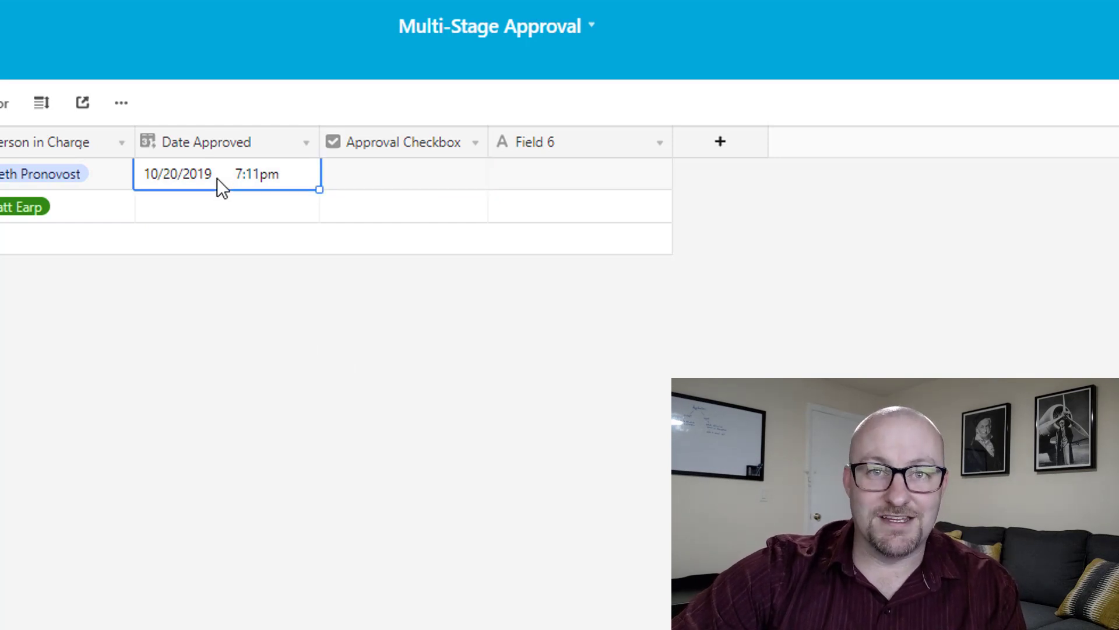
left_click(207, 214)
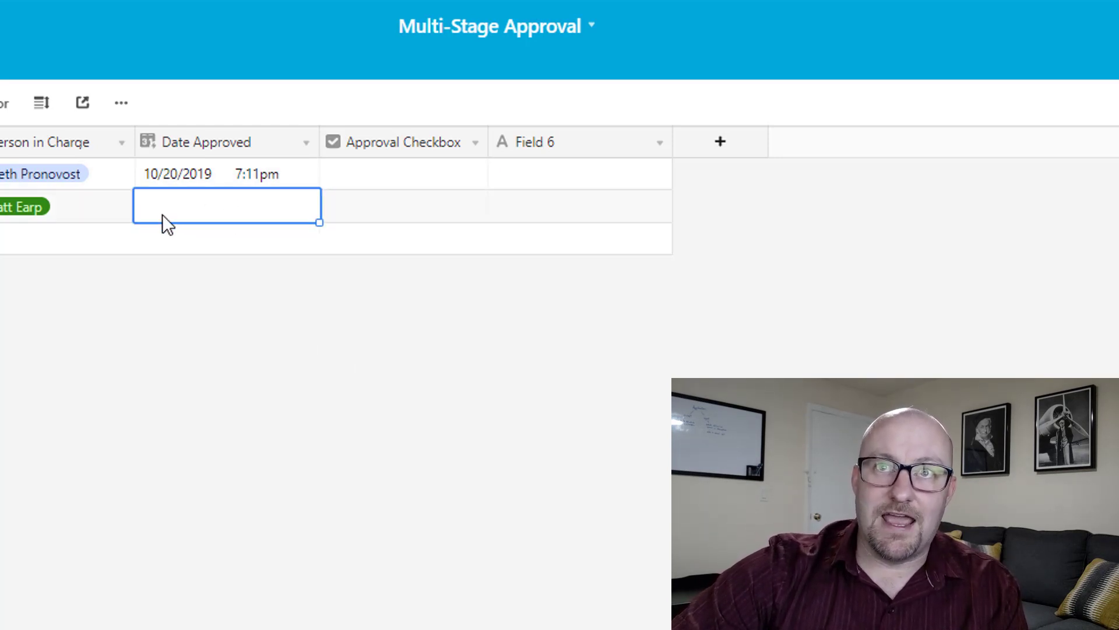
Review the Date Approved settings without changes, toggle row 1's approval, and recheck its timestamp.
double_click(231, 142)
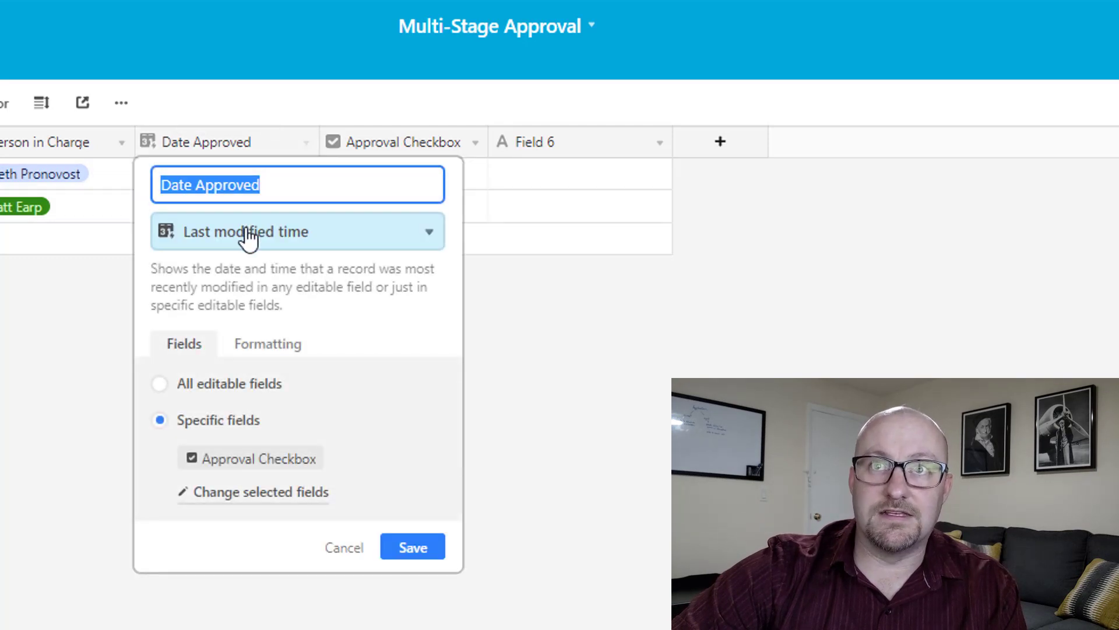
left_click(74, 342)
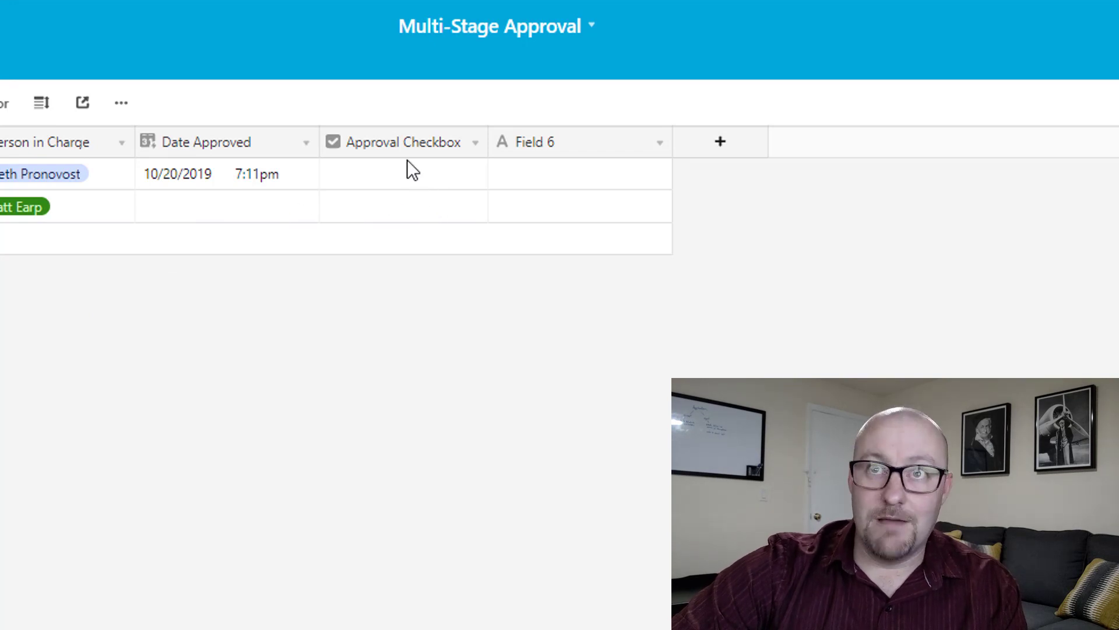
left_click(404, 174)
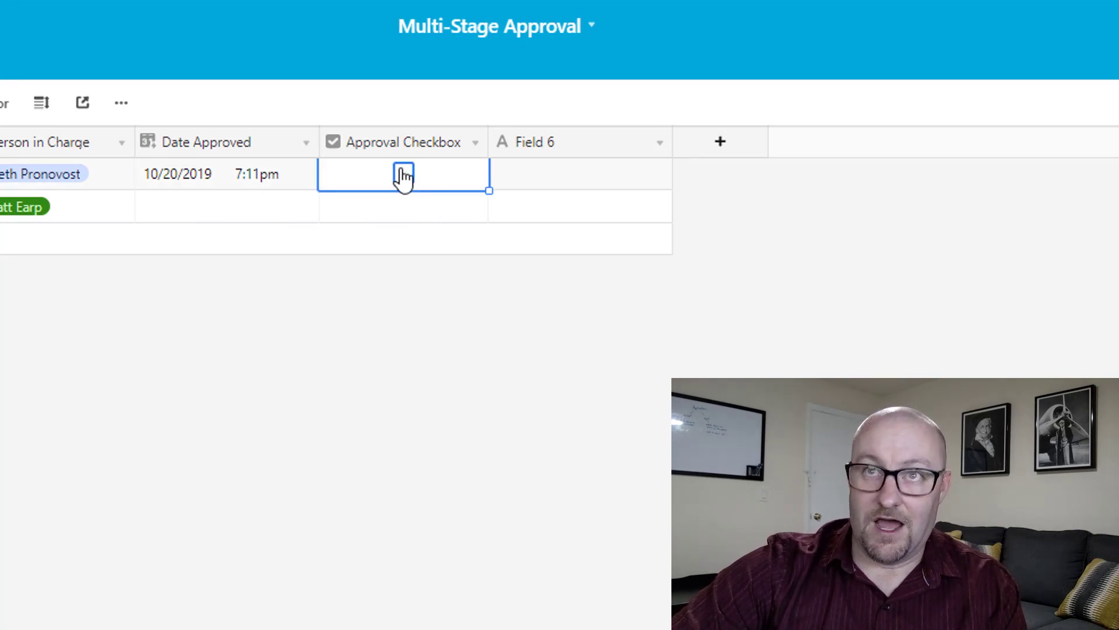
left_click(229, 176)
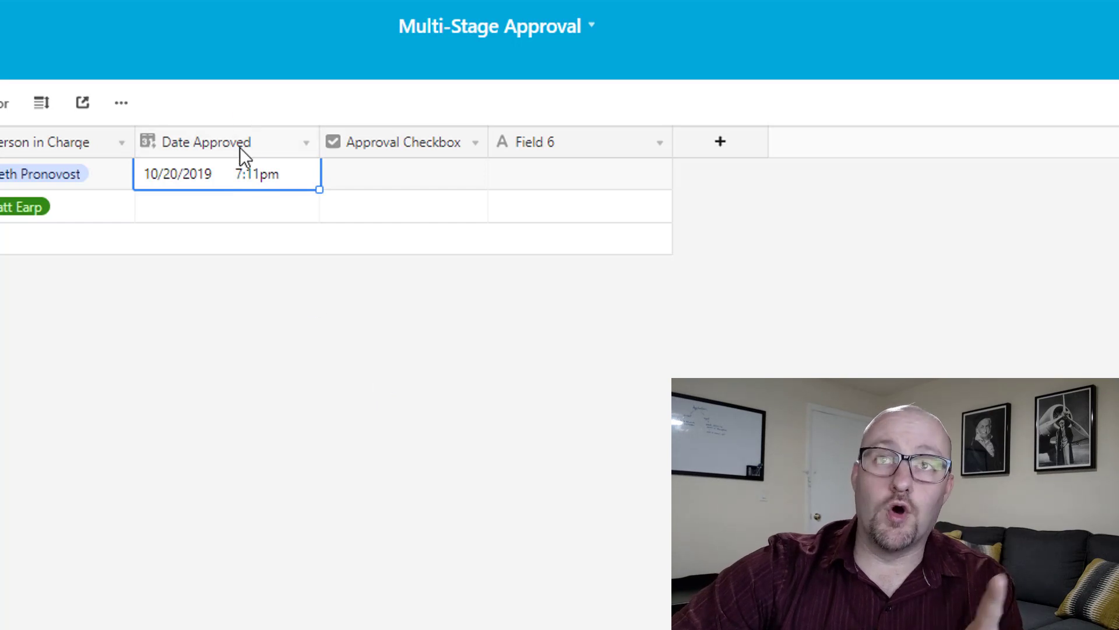
Rename Field 6 to 'Last Mod Checkbox' as a Last modified time tracking only Approval Checkbox.
left_click(471, 431)
double_click(606, 147)
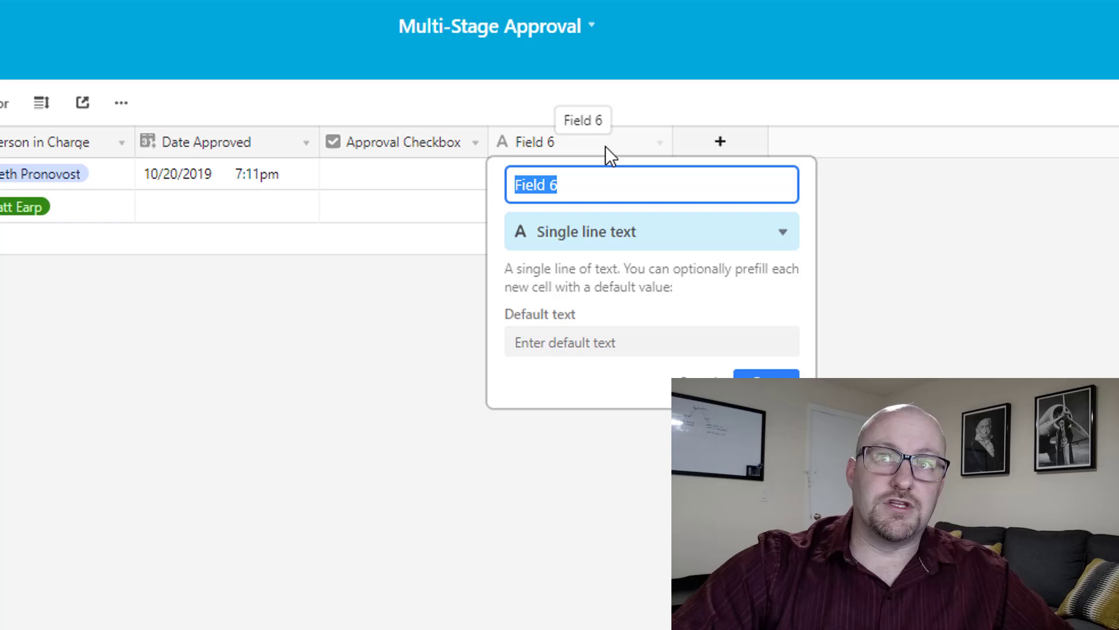
left_click(323, 372)
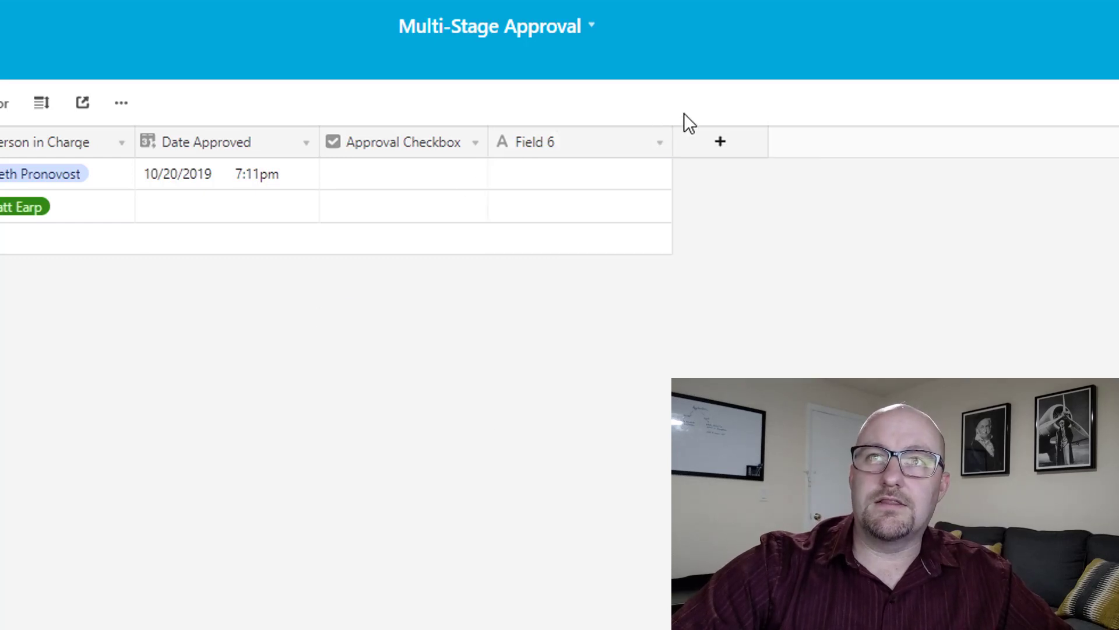
double_click(616, 144)
type("L")
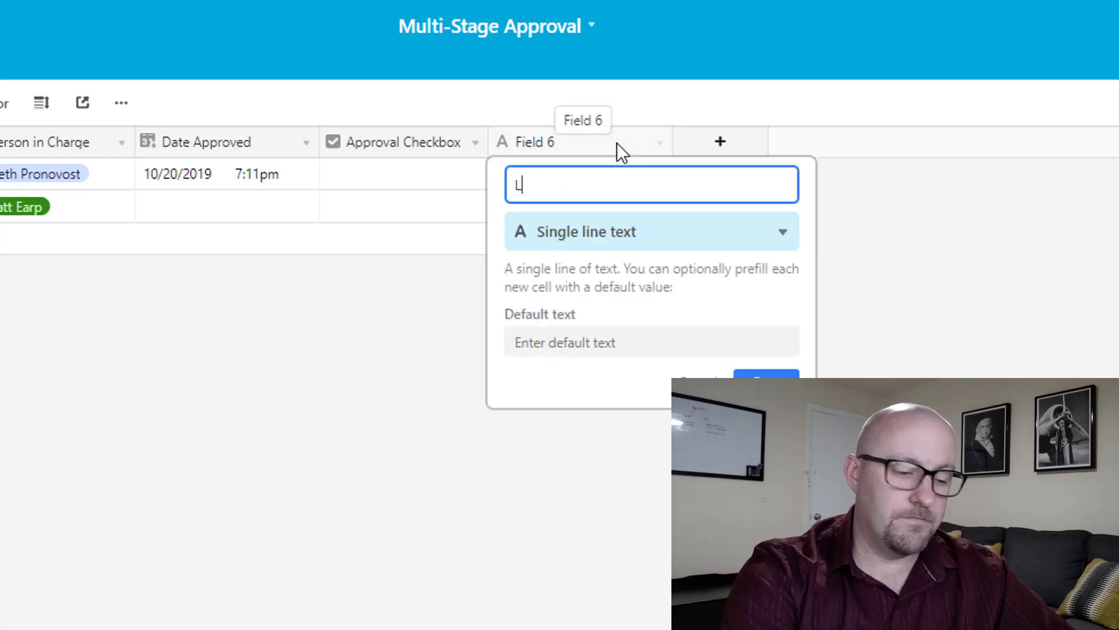
type("ast Mod Checkbox")
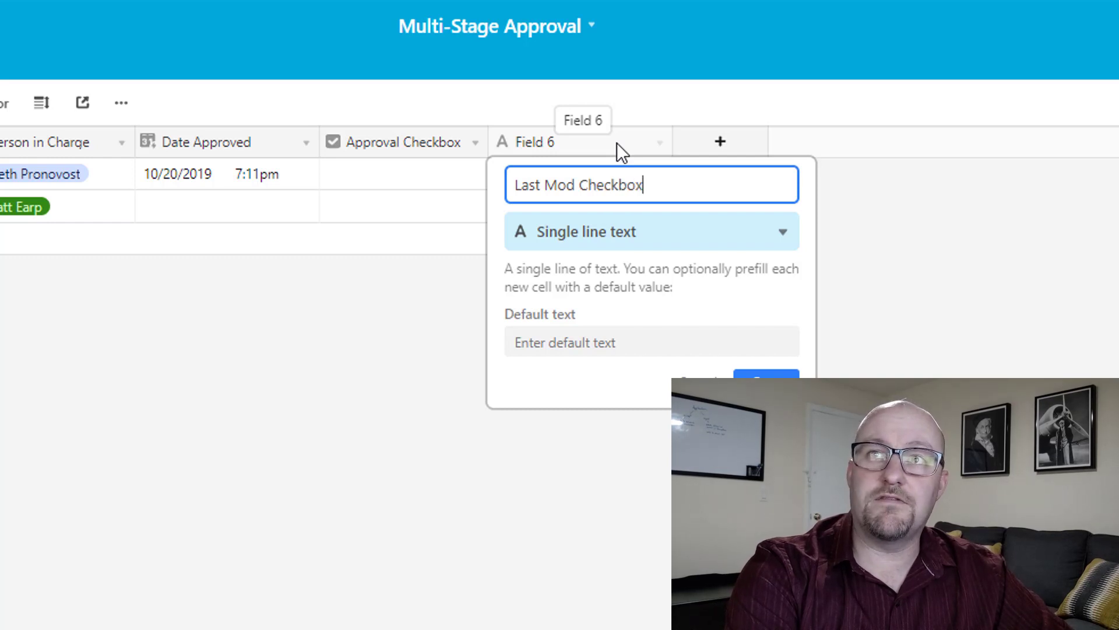
key("Tab")
type("las")
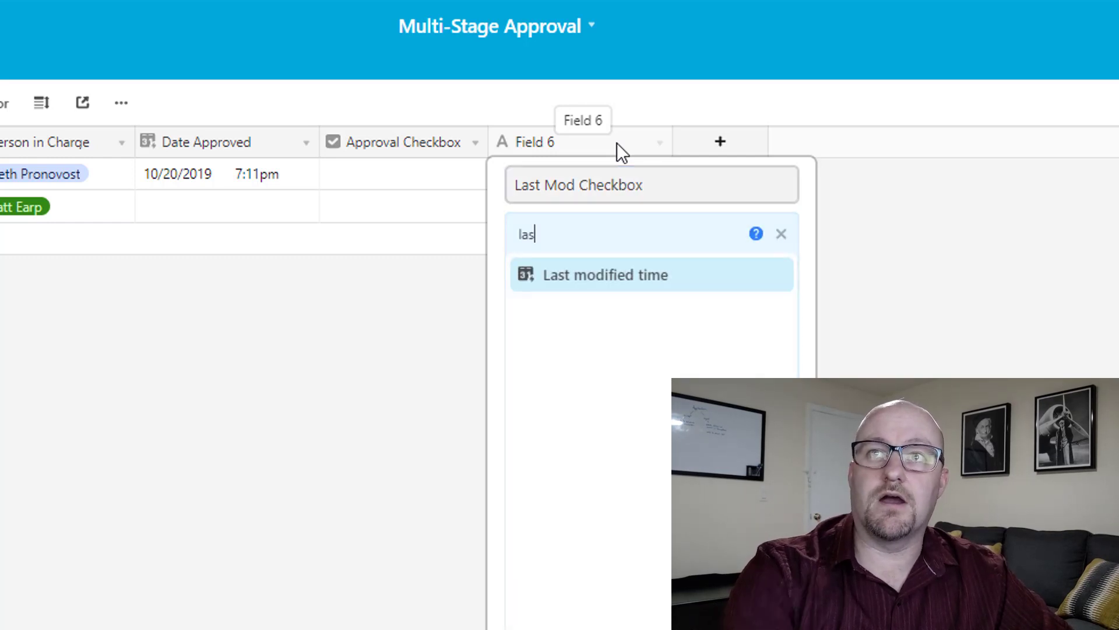
left_click(592, 283)
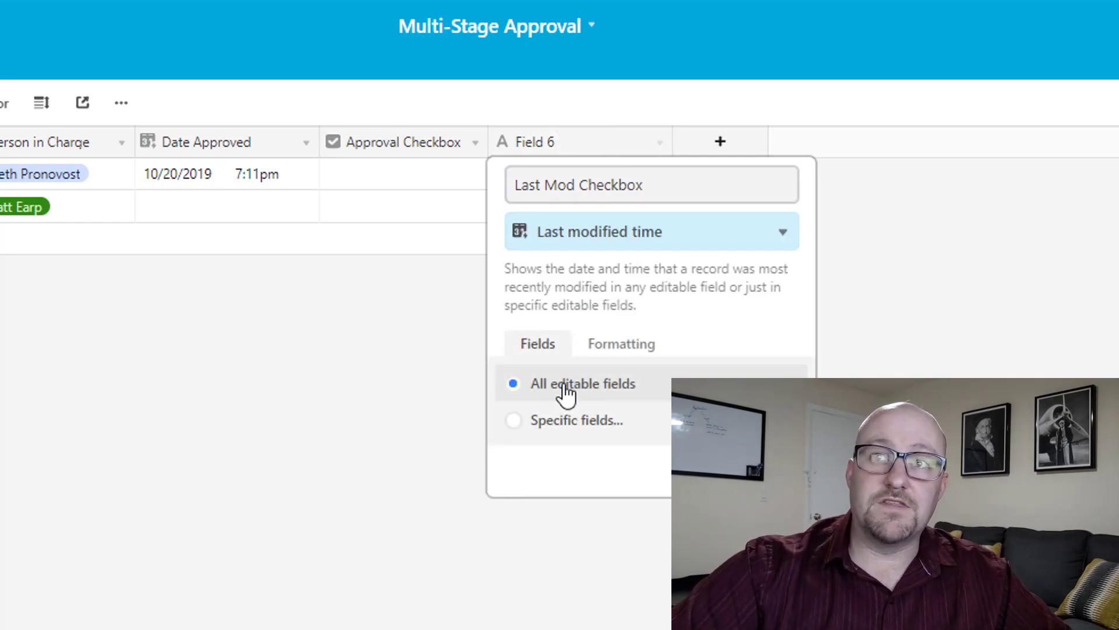
left_click(574, 420)
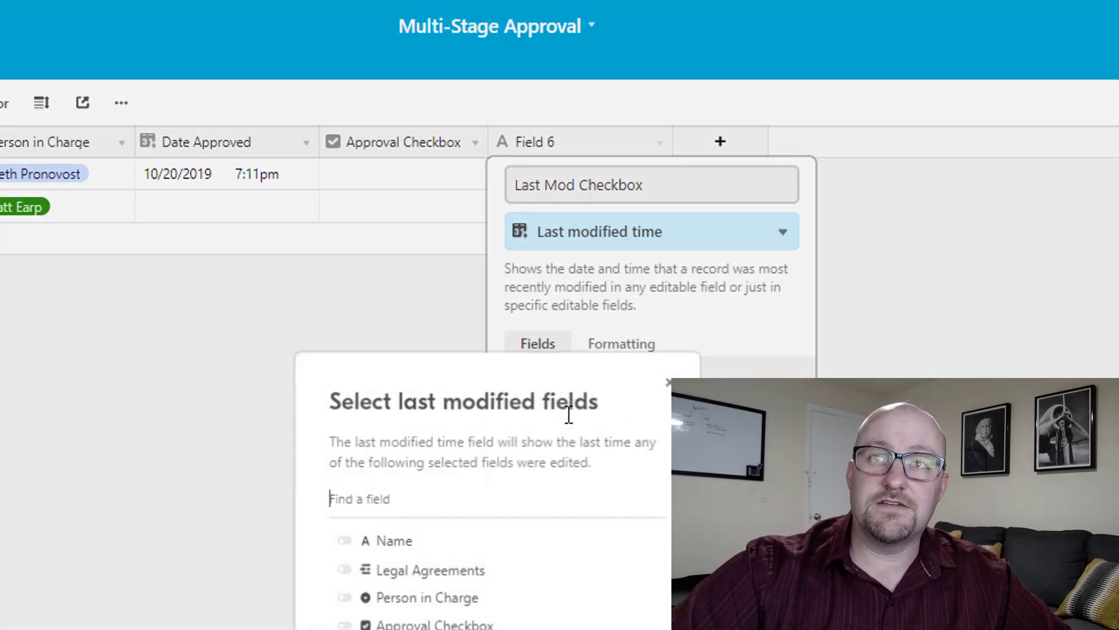
left_click(396, 624)
left_click(665, 385)
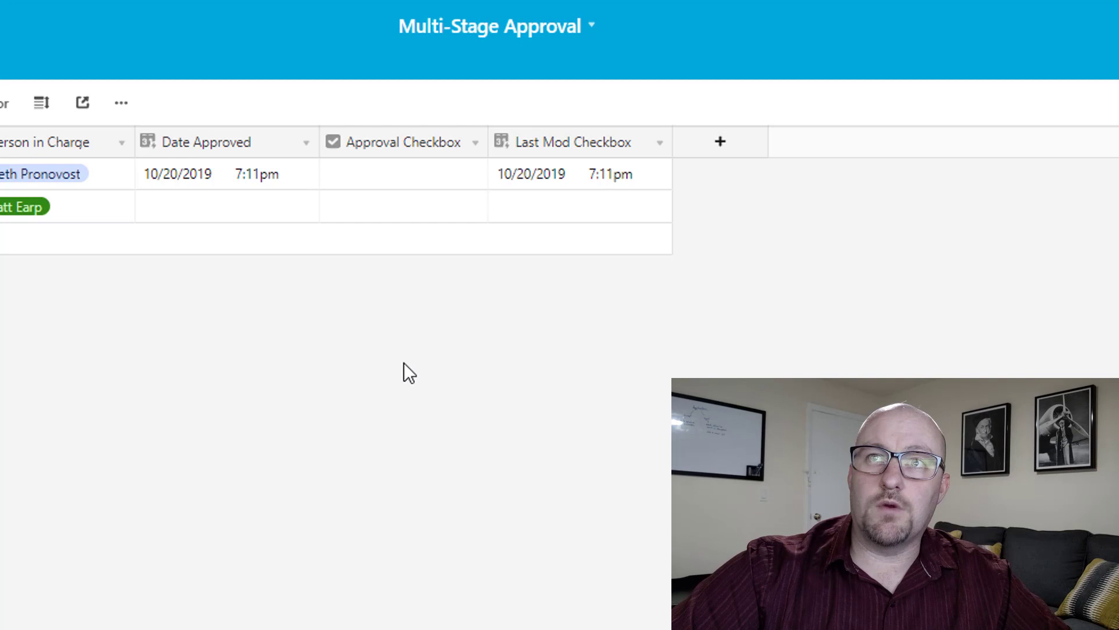
Tick the first row's Approval Checkbox and narrow the Last Mod Checkbox column.
left_click(402, 175)
left_click(404, 173)
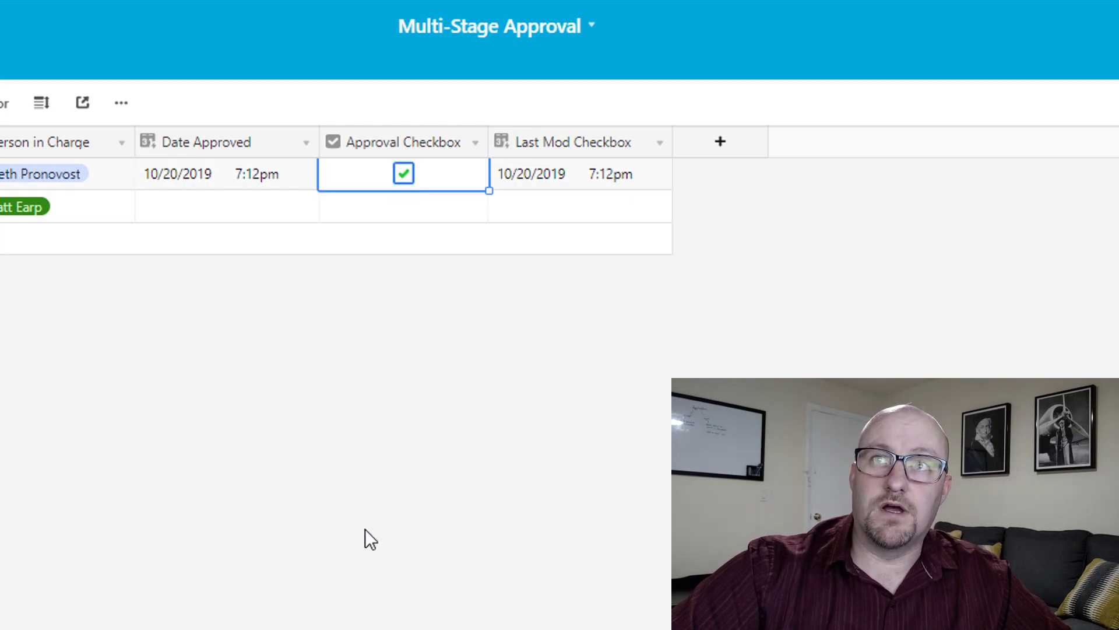
left_click_drag(672, 146, 656, 142)
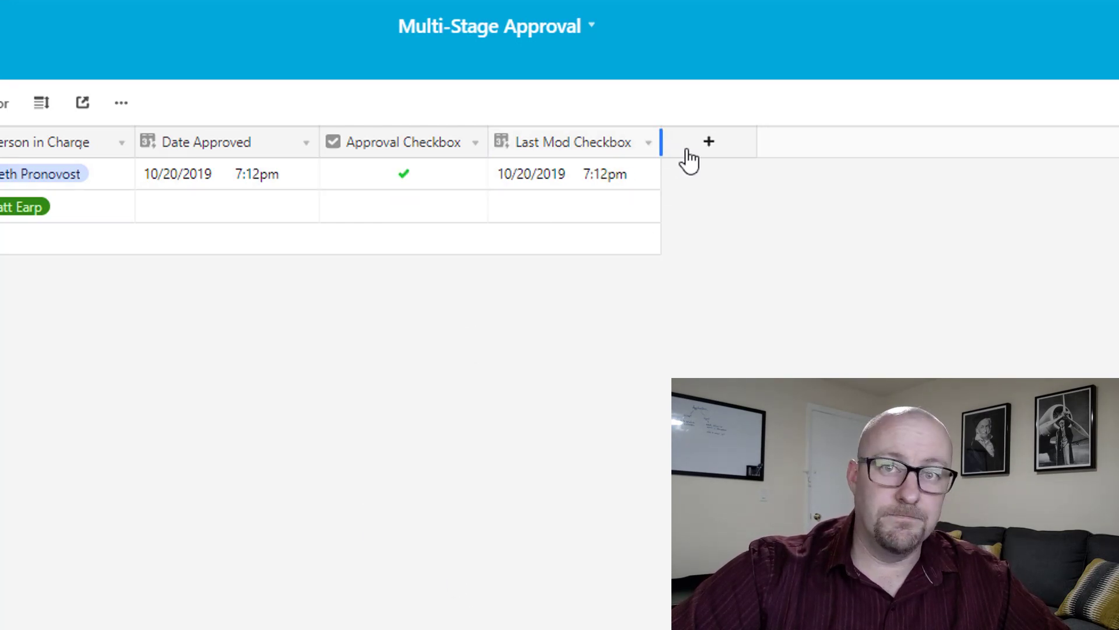
Add a new Formula field named 'Date Approved *'.
left_click(721, 143)
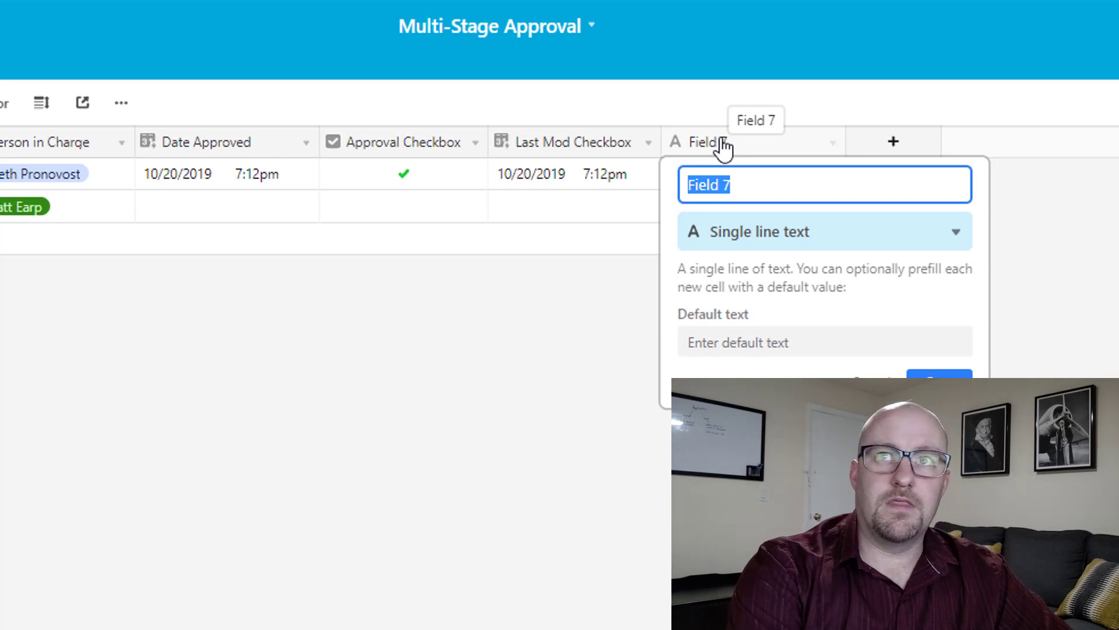
type("Date Appro")
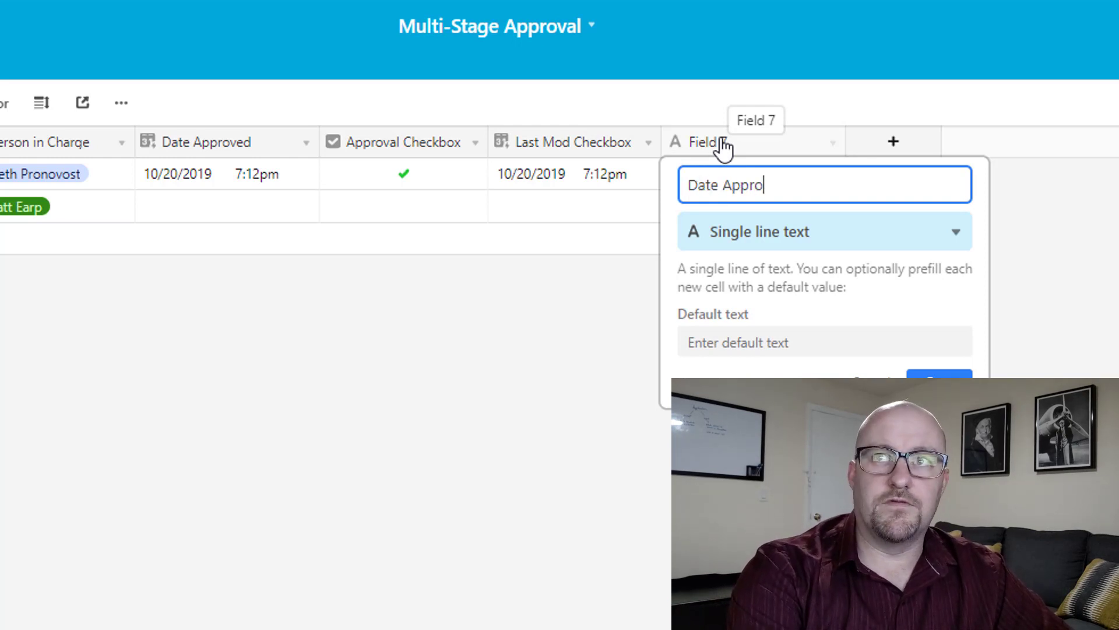
type("ved *")
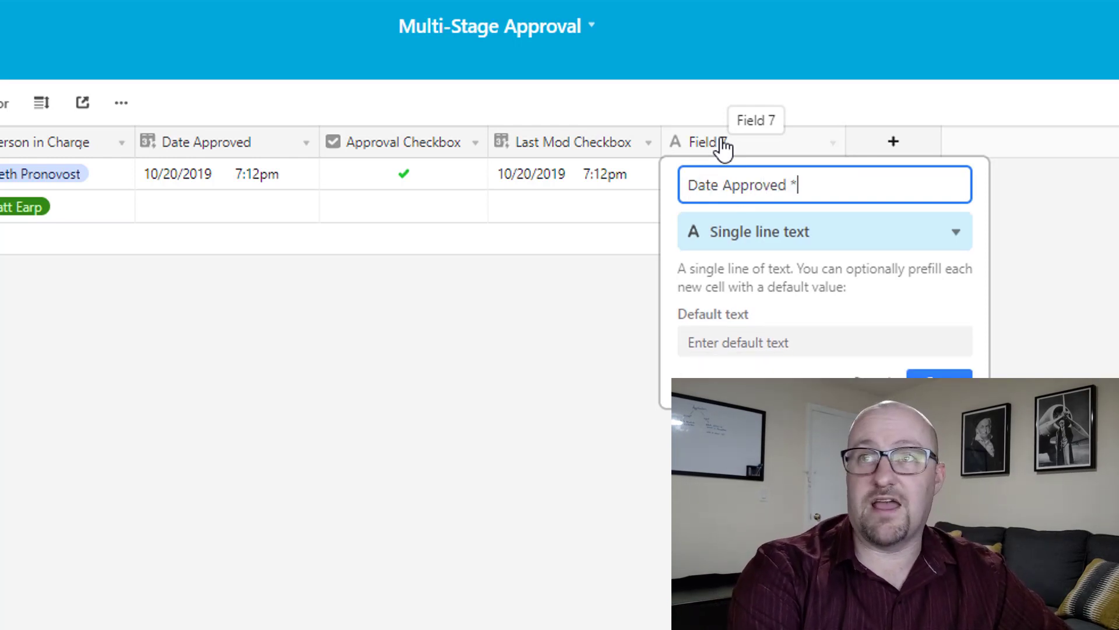
key("Tab")
type("formula")
key("Return")
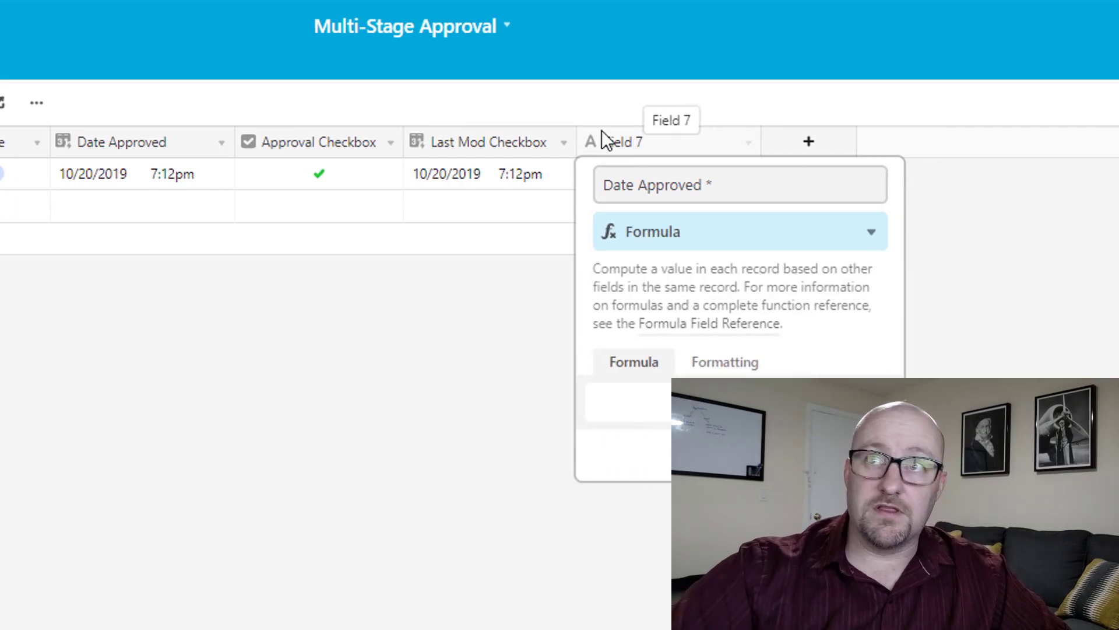
Enter the formula if({Approval Checkbox},{Last Mod Checkbox}).
left_click(343, 387)
type("if(")
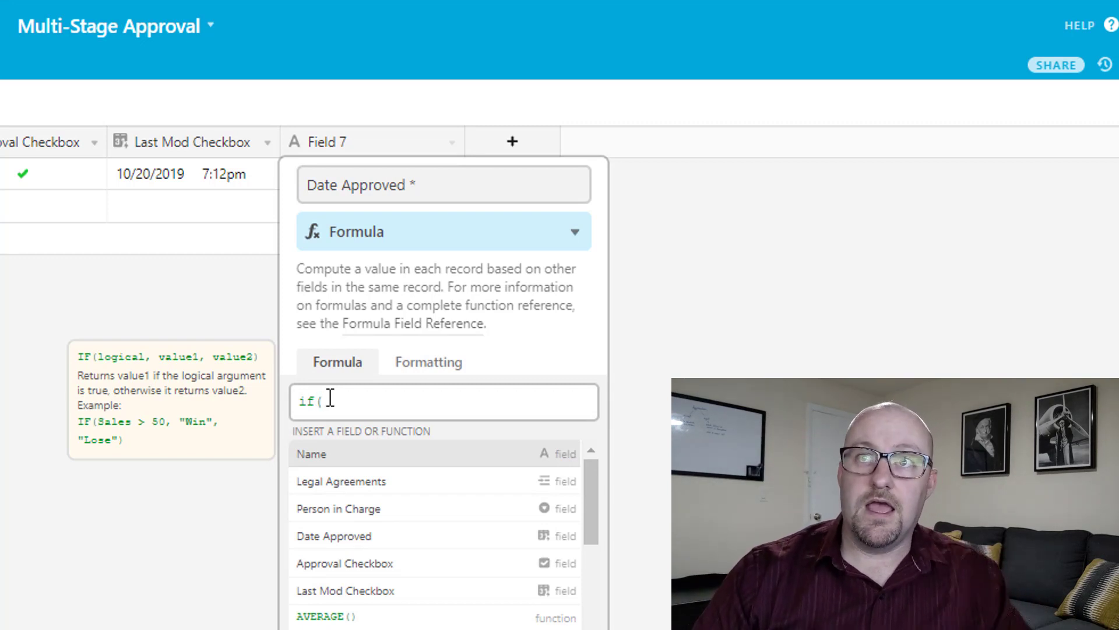
type("app")
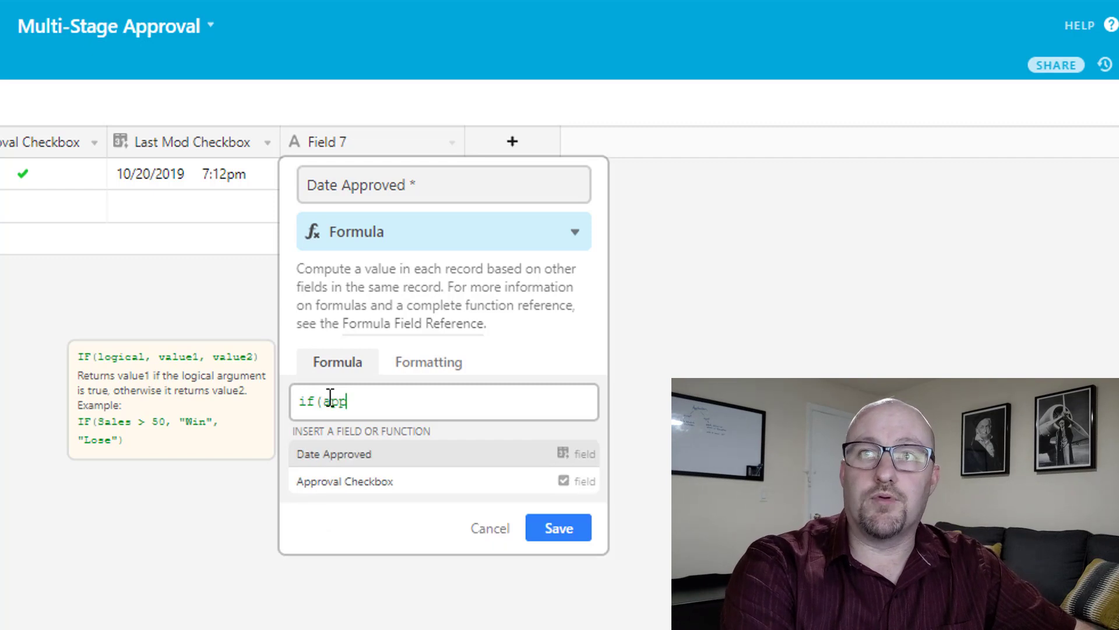
key("Return")
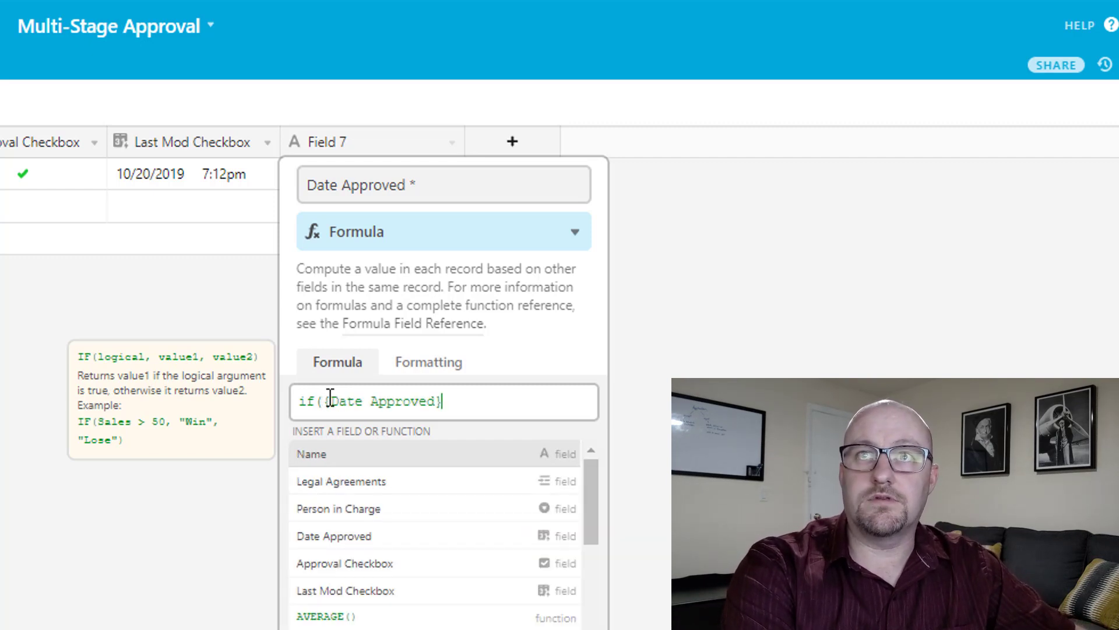
key("ctrl+shift+Left")
key("ctrl+shift+Left")
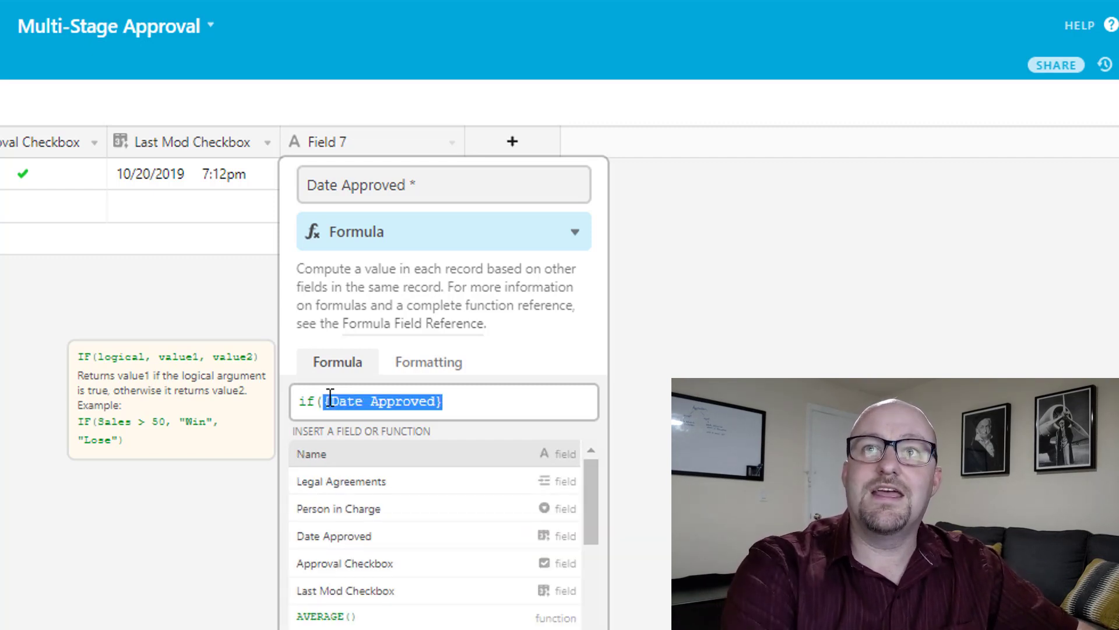
type("appr")
key("Down")
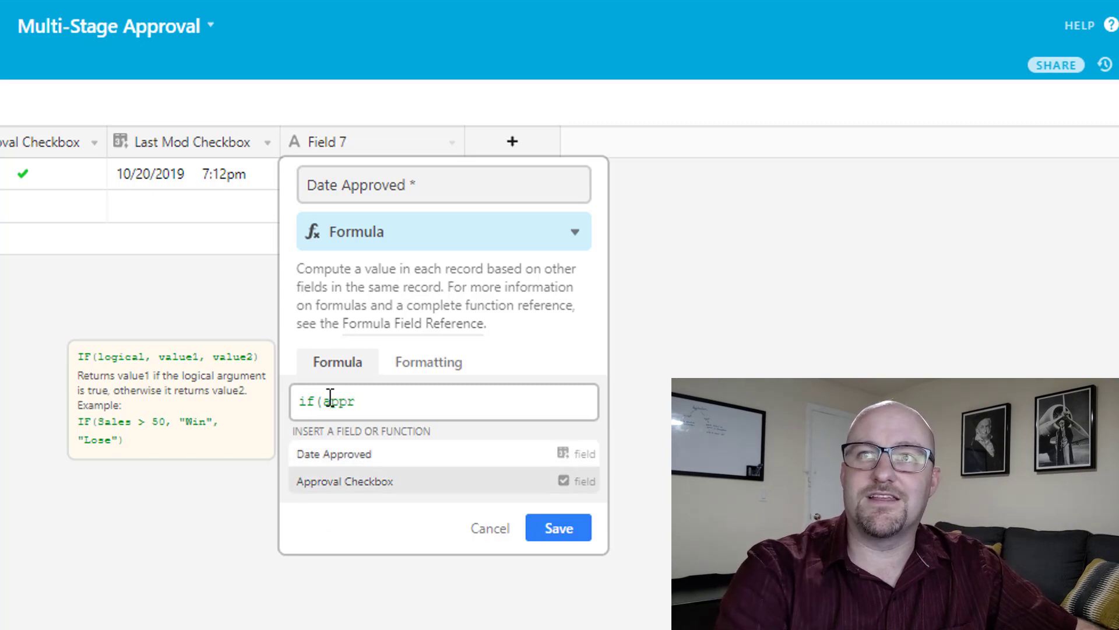
key("Return")
type(",las")
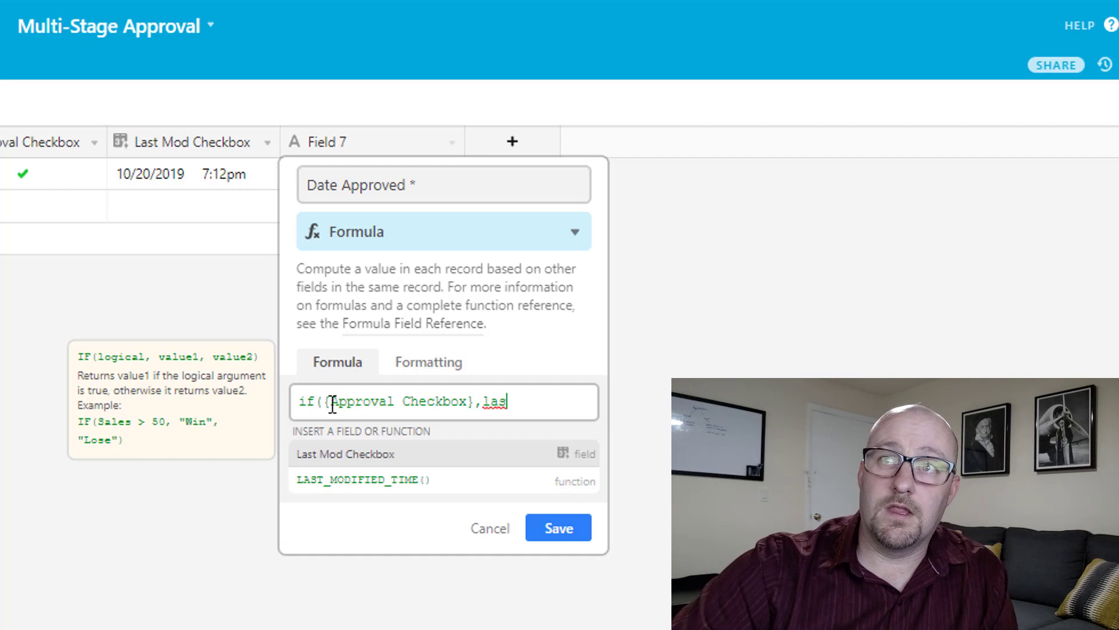
left_click(370, 460)
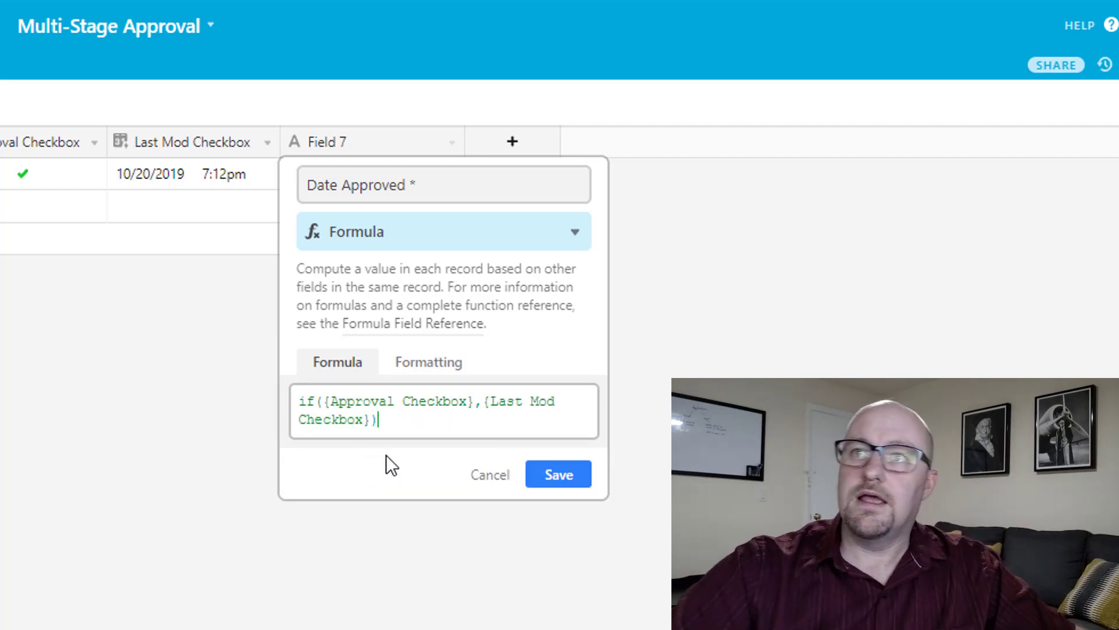
Turn off the shared GMT time zone in formatting and save the field.
left_click(407, 366)
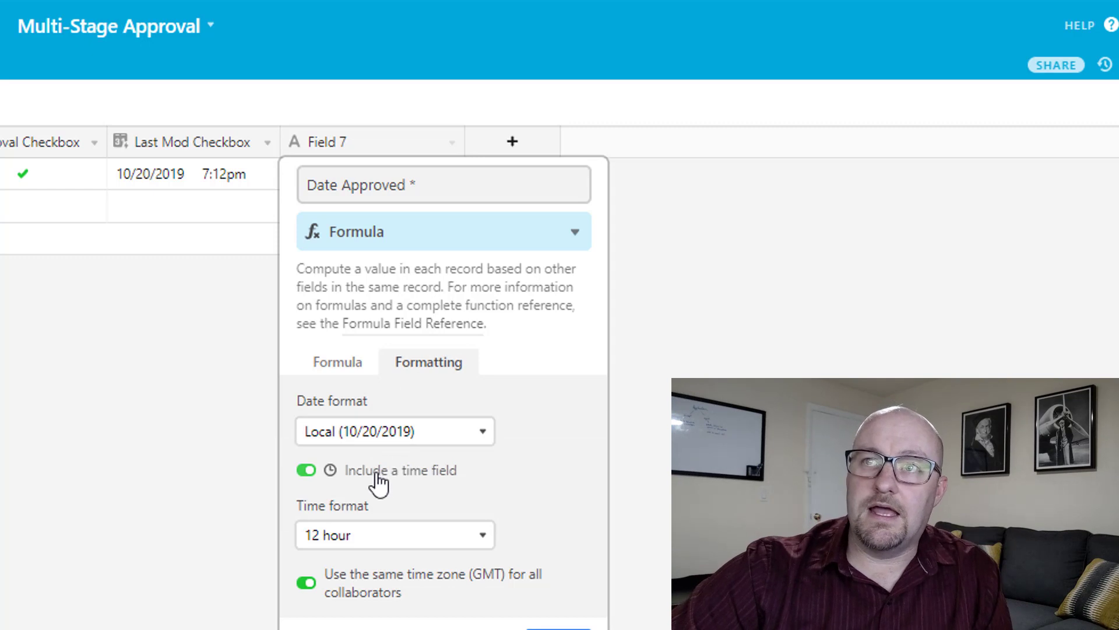
left_click(362, 588)
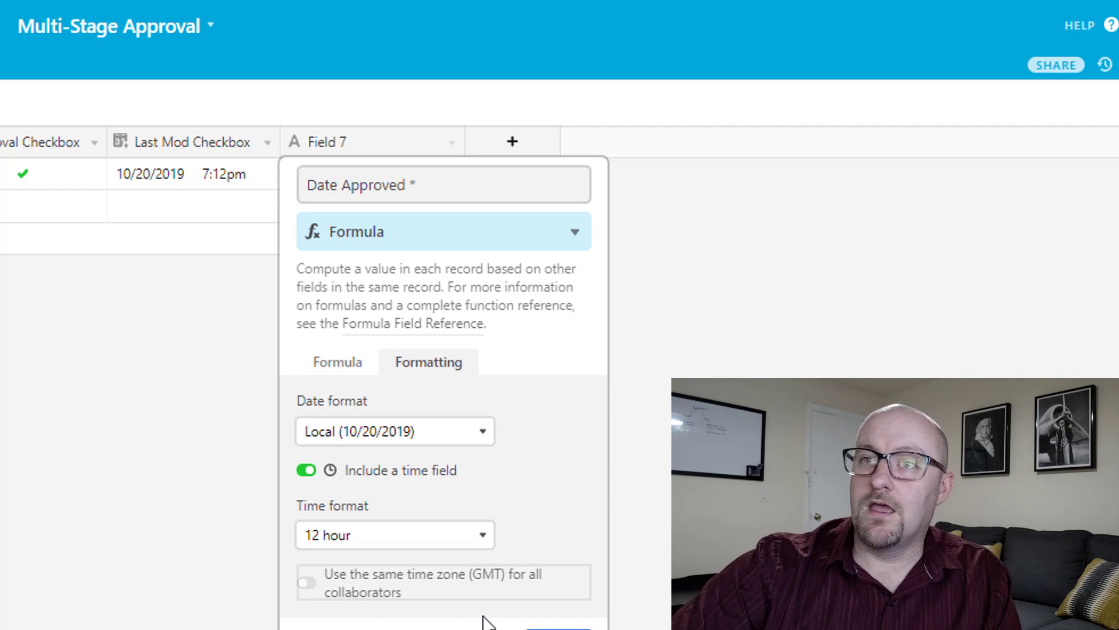
key("Return")
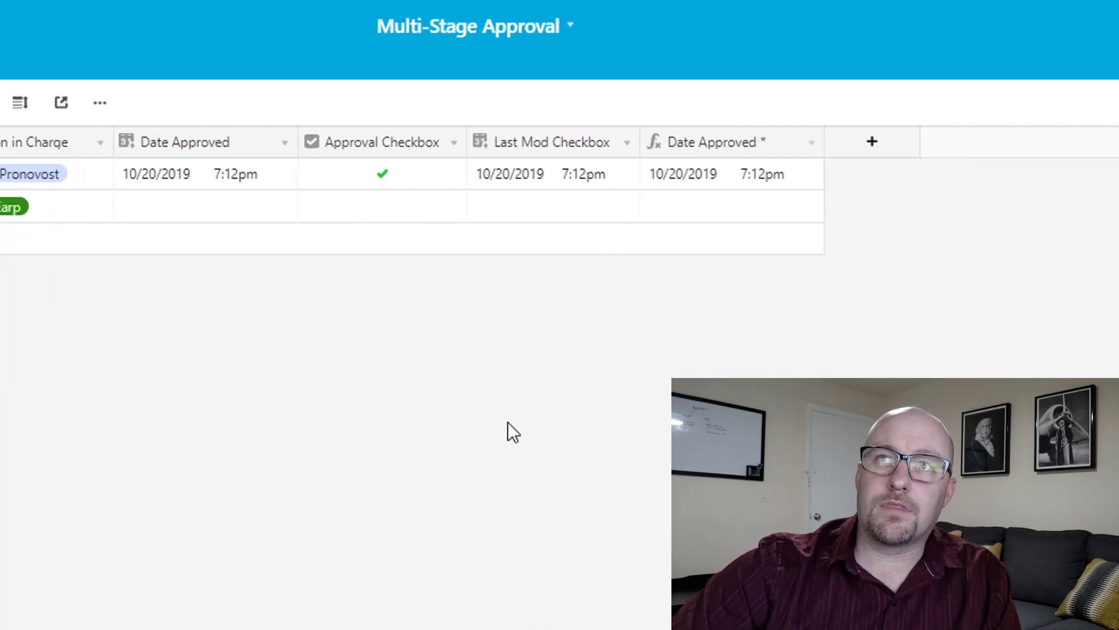
Untick the first row's approval and confirm Date Approved * is empty.
left_click(383, 186)
left_click(383, 186)
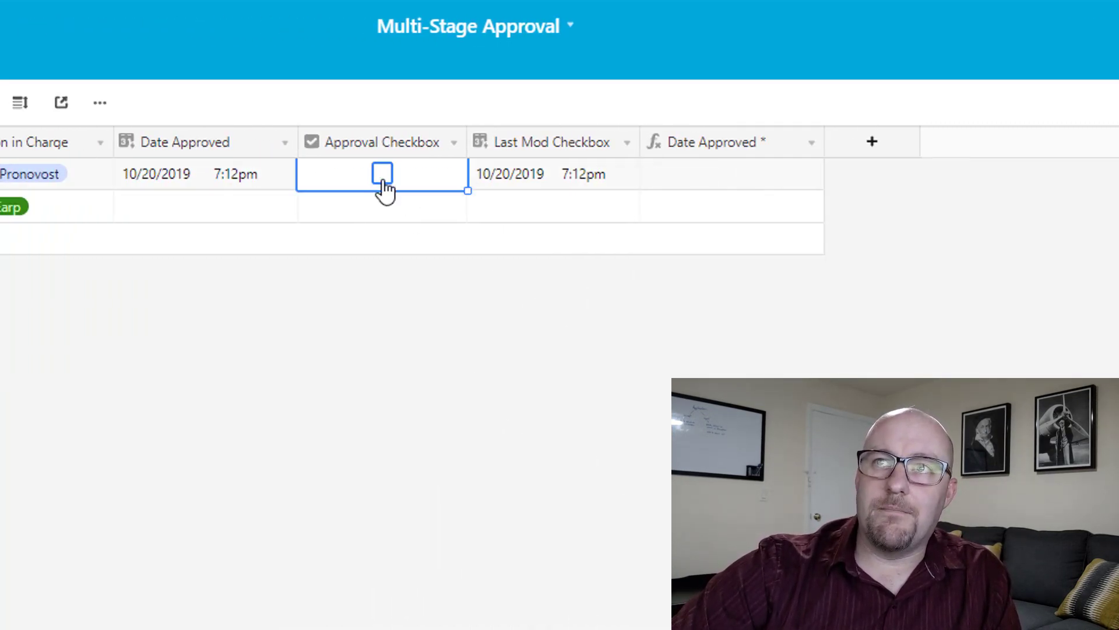
left_click(703, 185)
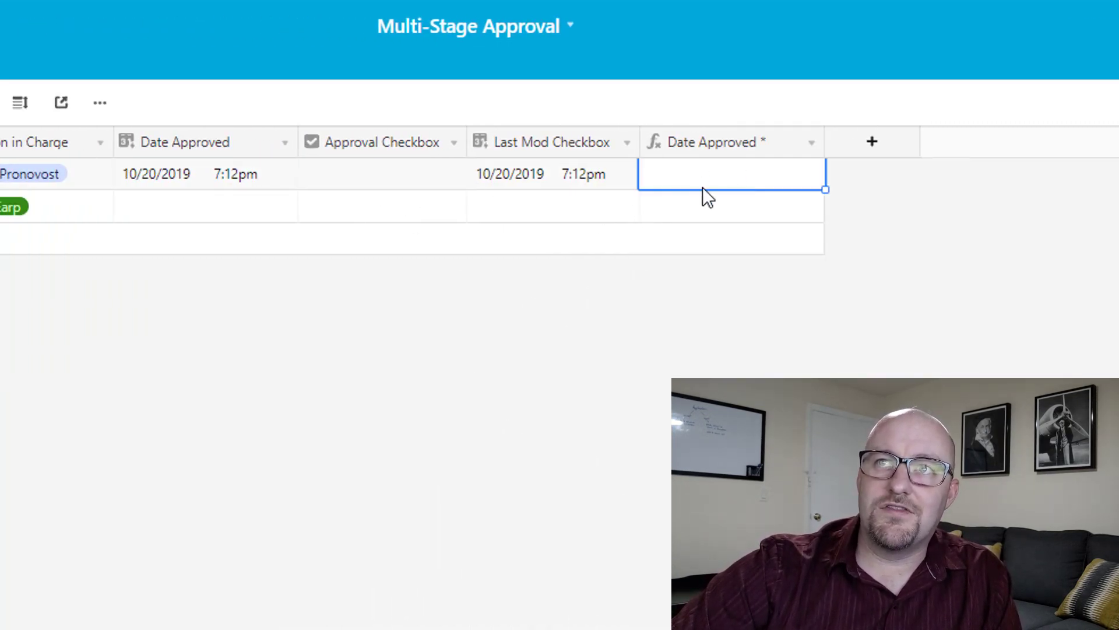
Delete the old Date Approved field, hide Last Mod Checkbox, and narrow Date Approved *.
right_click(234, 137)
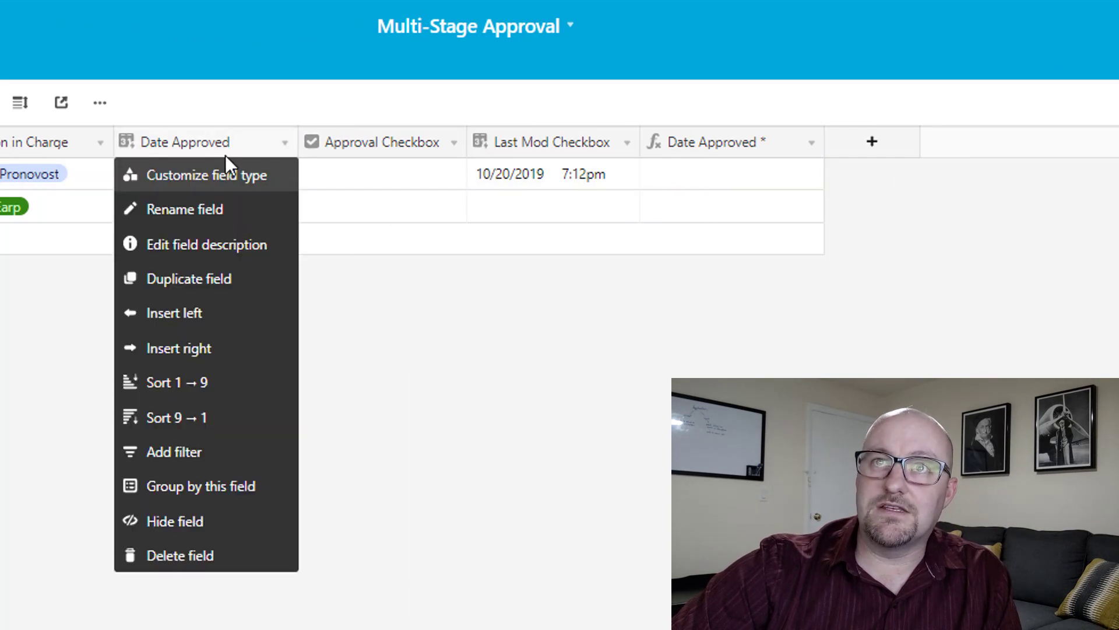
left_click(200, 552)
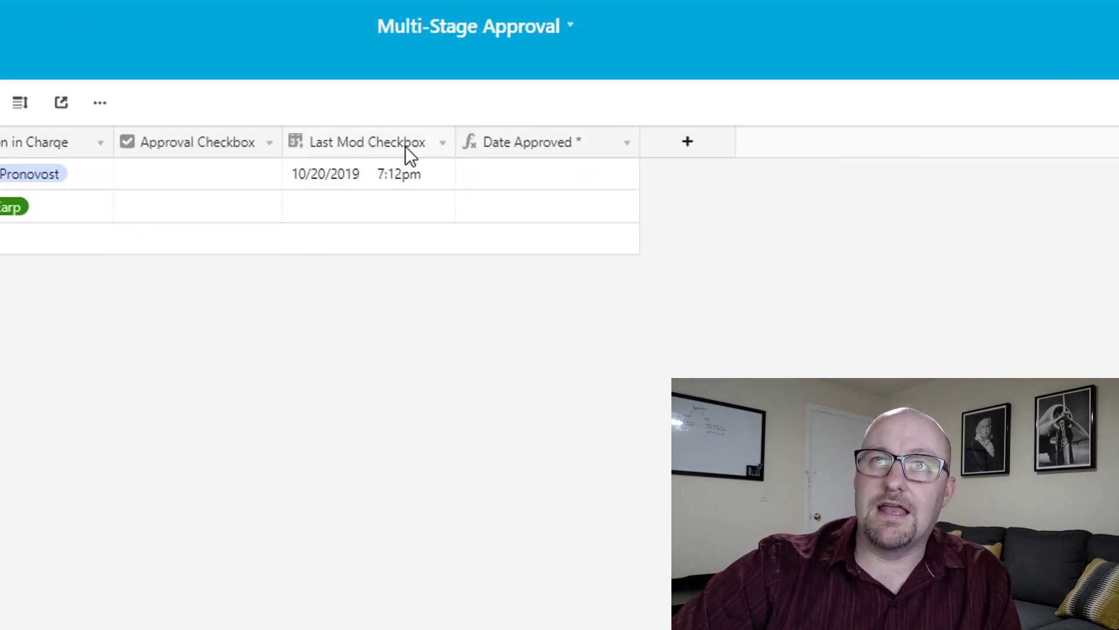
right_click(402, 146)
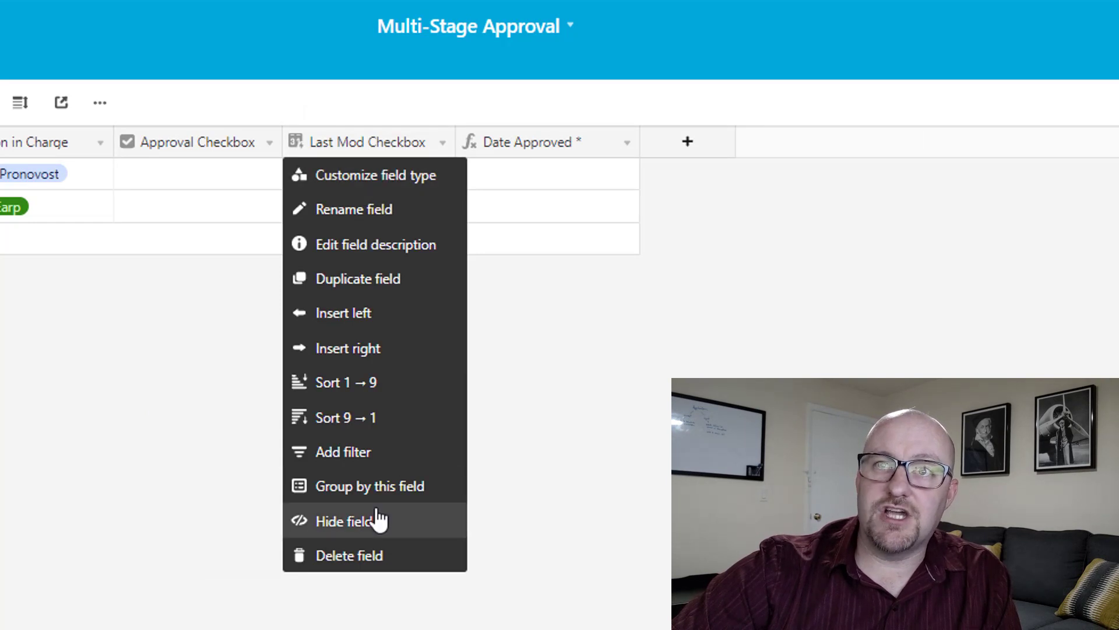
left_click(344, 521)
left_click_drag(463, 140, 443, 140)
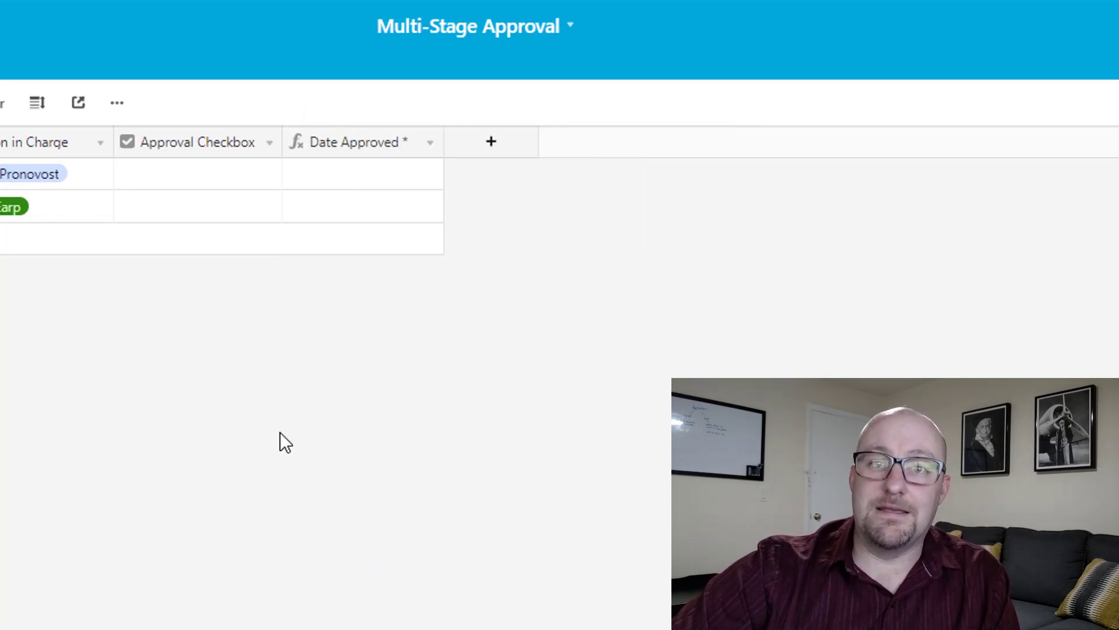
Tick the first record's Approval Checkbox so Date Approved * shows 10/20/2019 7:13pm.
left_click(200, 182)
left_click(198, 174)
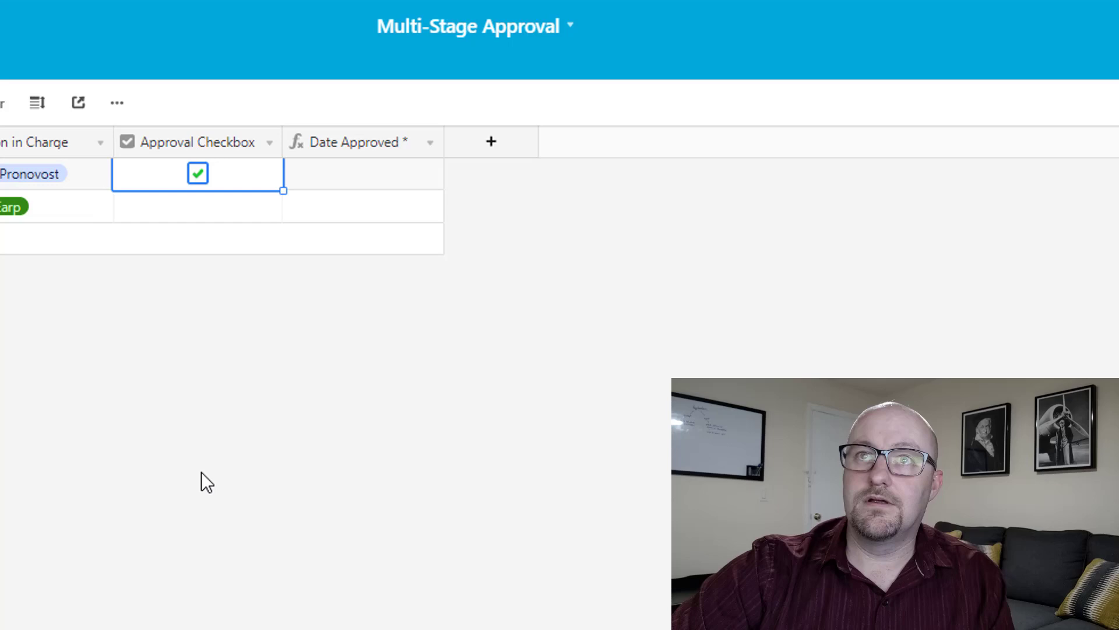
left_click(193, 441)
left_click(344, 170)
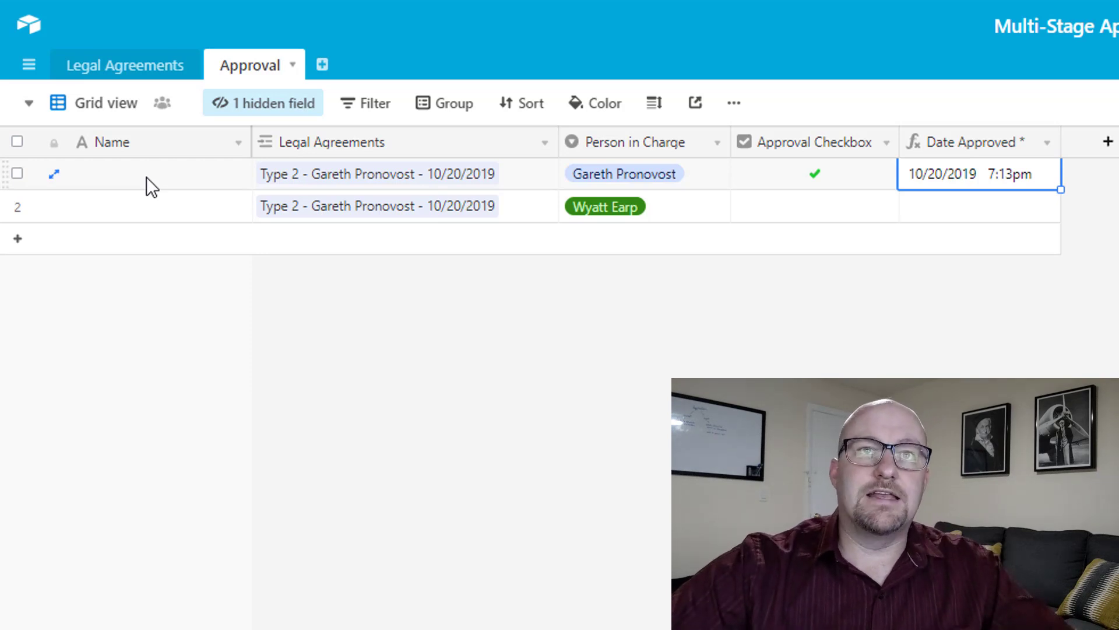
Rename the primary Name field to 'Approval ID' and make it a Formula.
left_click(146, 177)
double_click(135, 142)
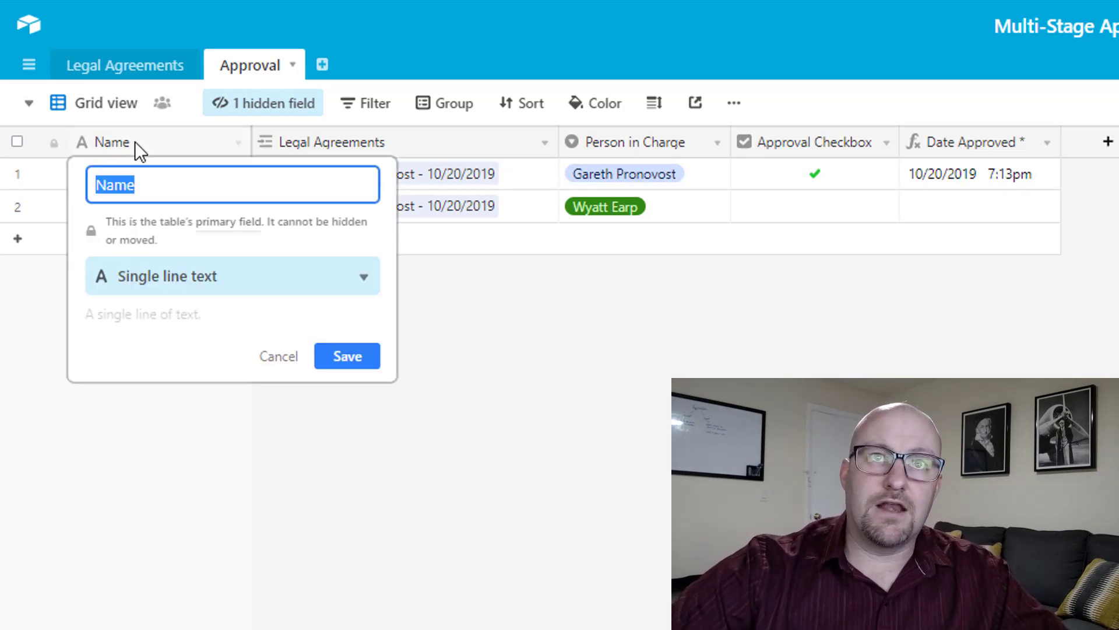
type("Approval ID")
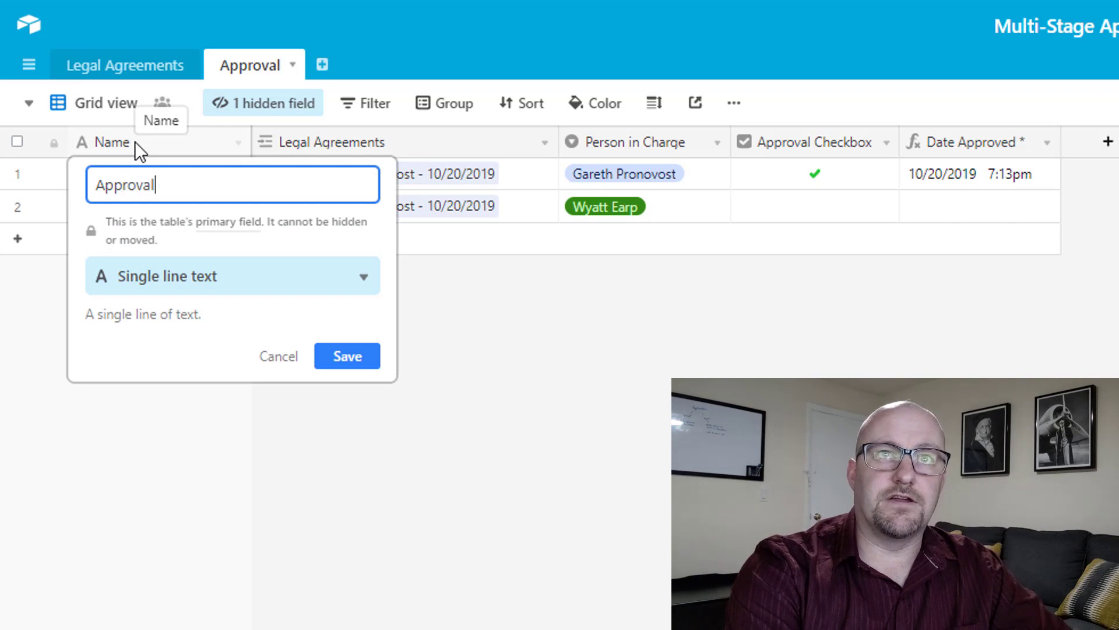
key("Tab")
type("fo")
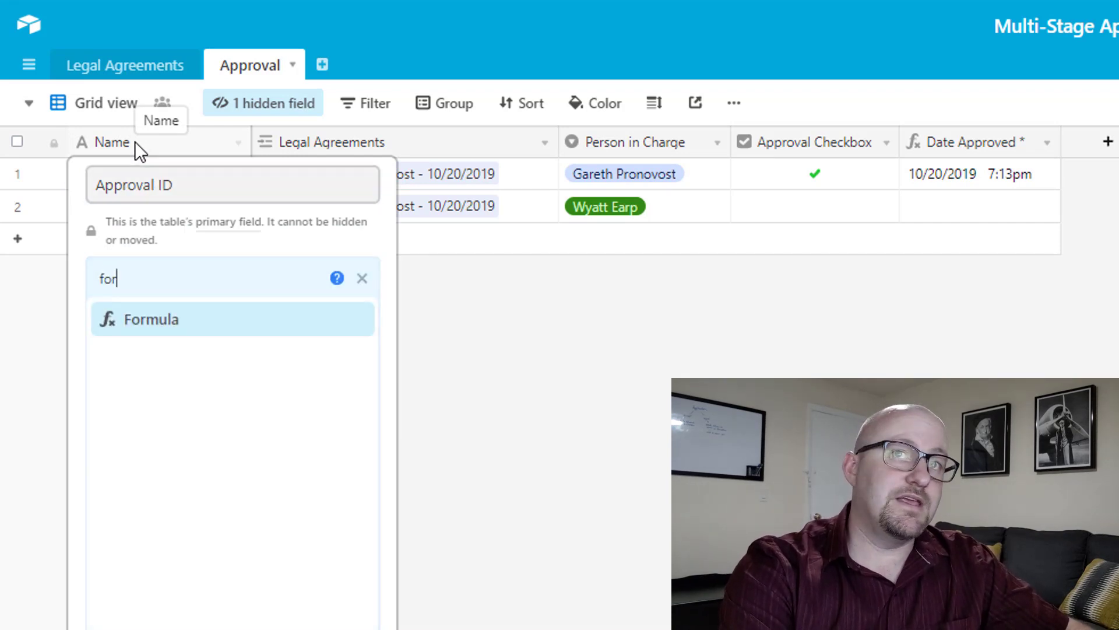
key("Return")
Enter CONCATENATE({Legal Agreements}," - ",{Person in Charge}) as the formula and save.
left_click(217, 461)
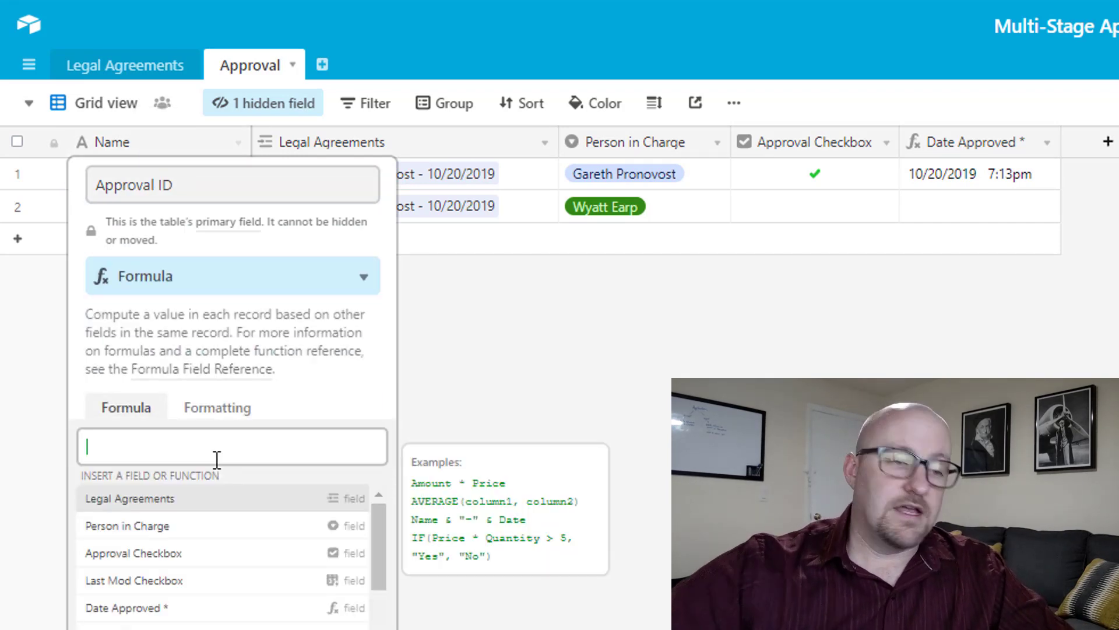
type("conc")
key("Return")
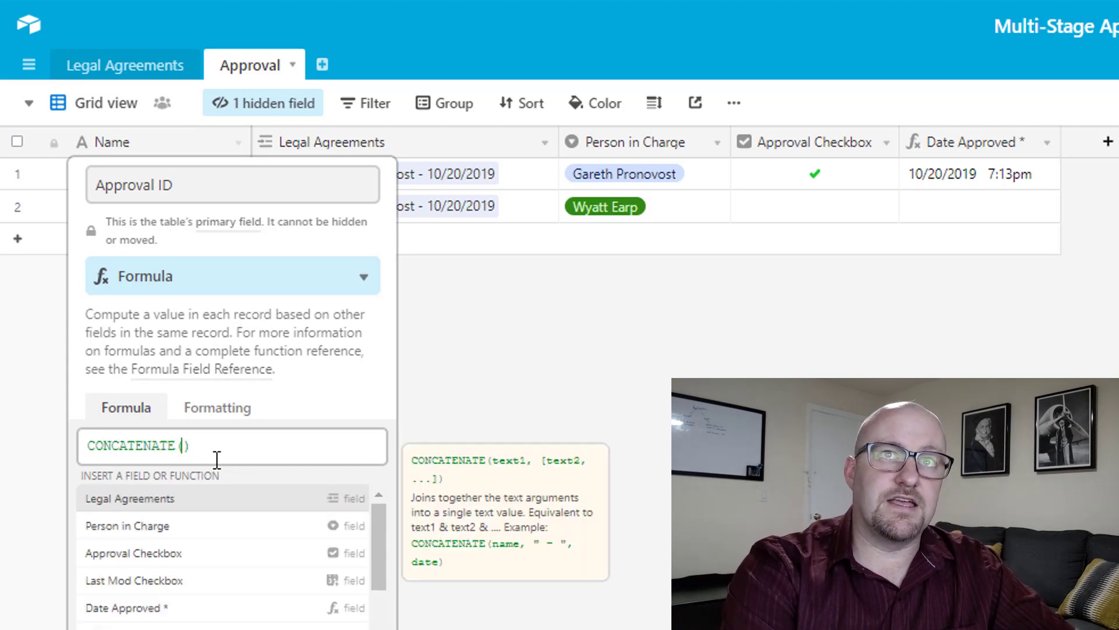
type("legal")
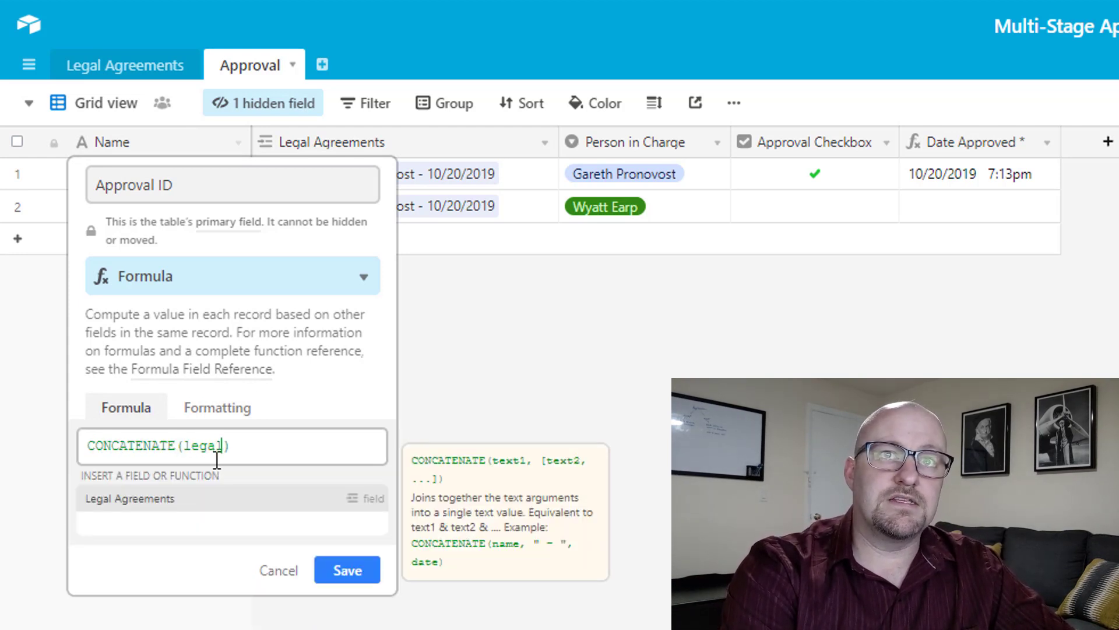
key("Return")
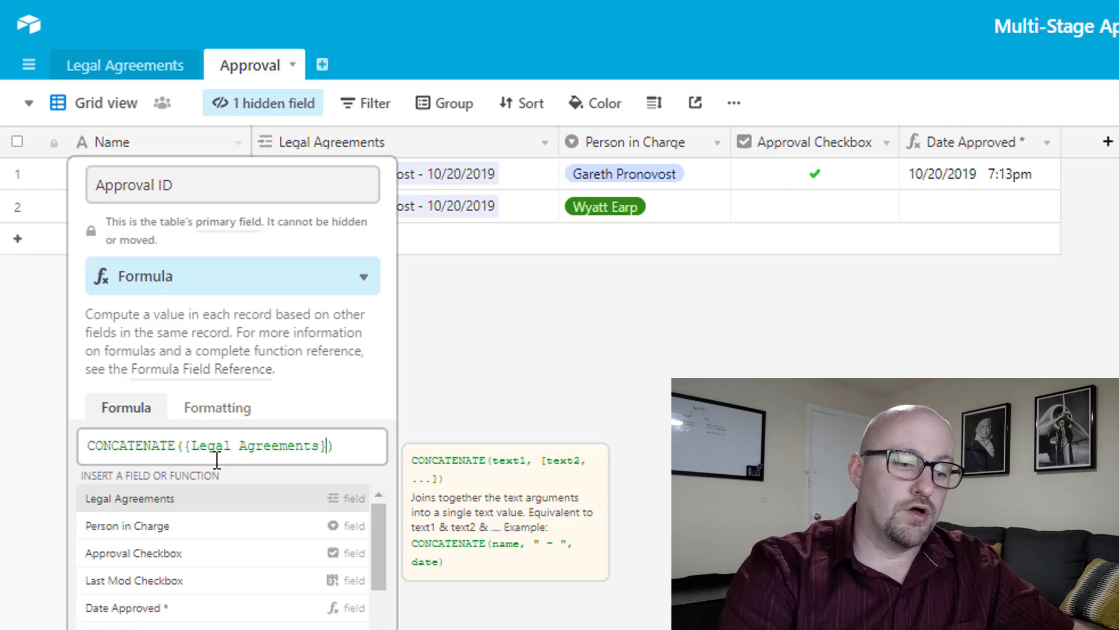
type(",\" ")
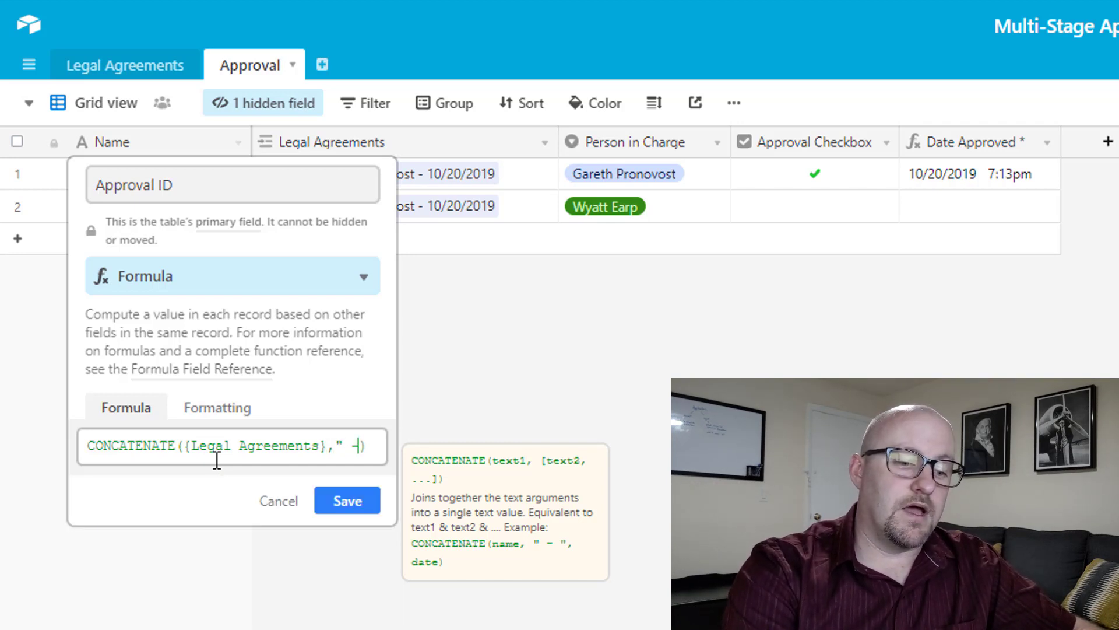
type("- \",per")
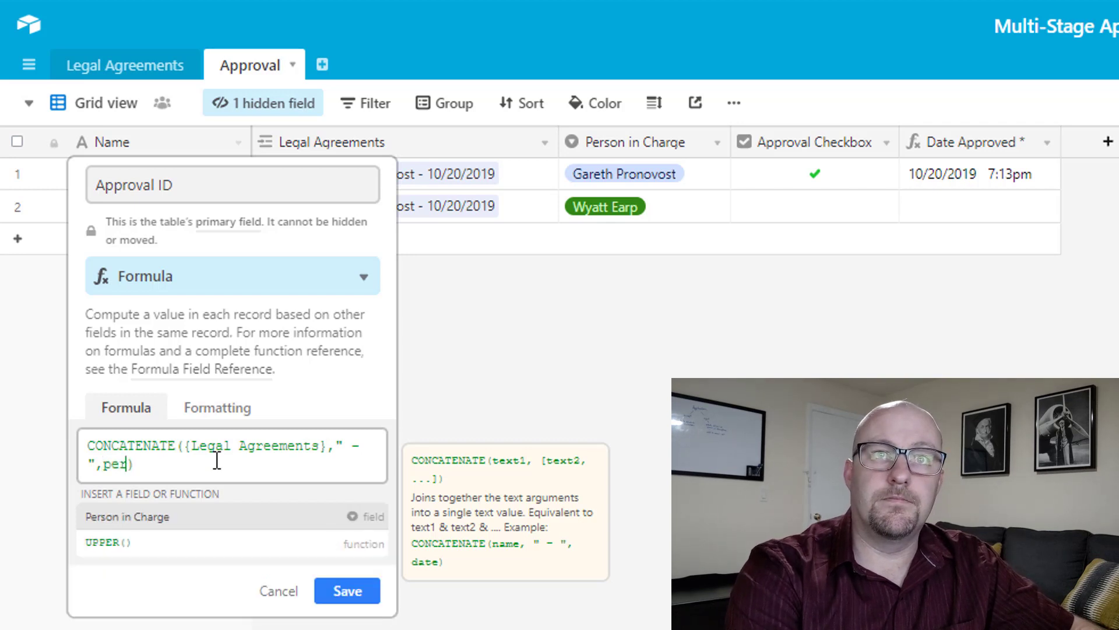
key("Return")
key("Return")
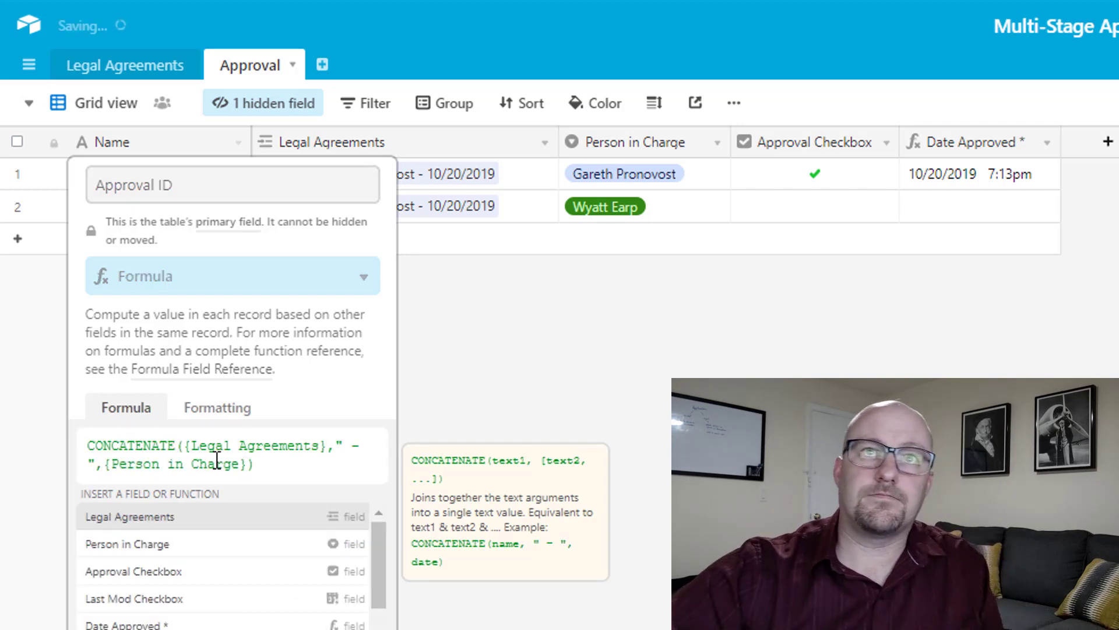
Widen the Approval ID column and review both records' full IDs.
left_click_drag(251, 140, 517, 146)
left_click(330, 178)
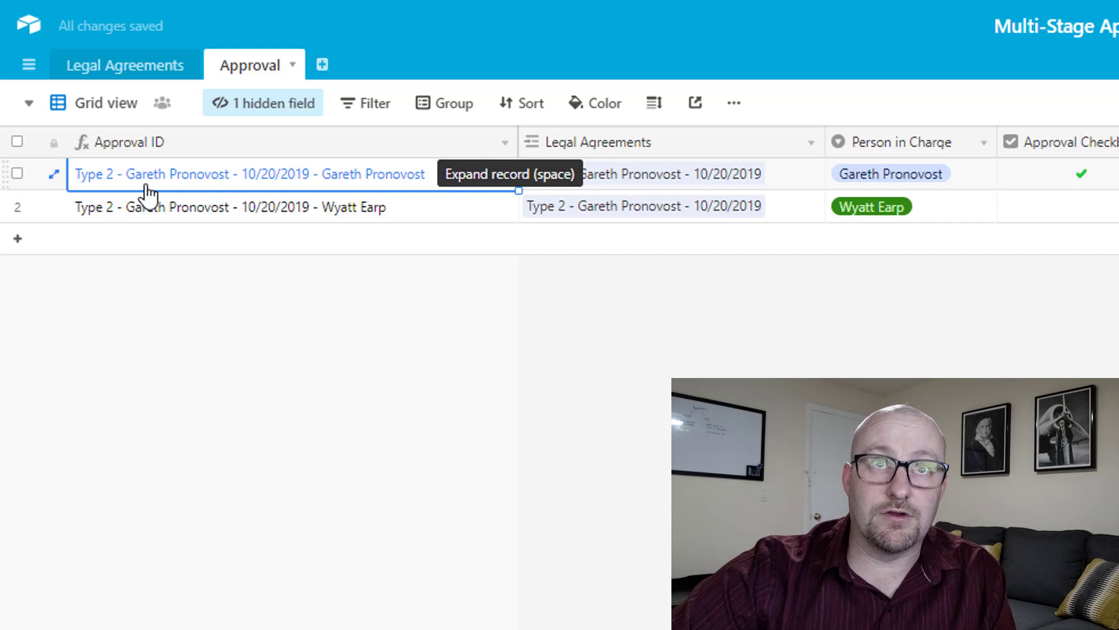
left_click(357, 211)
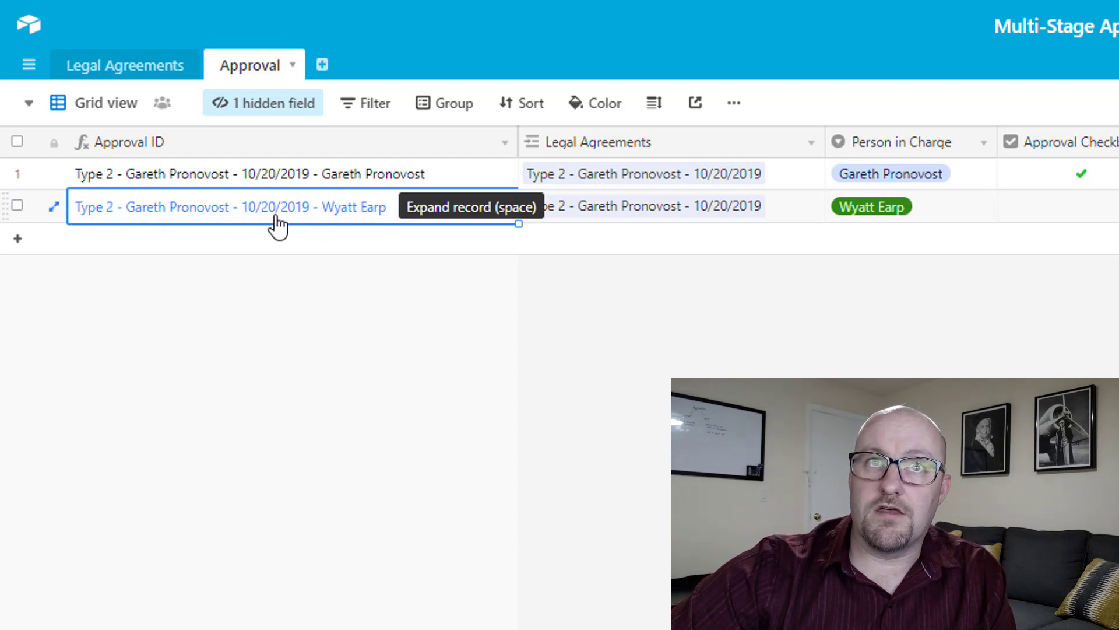
left_click(425, 396)
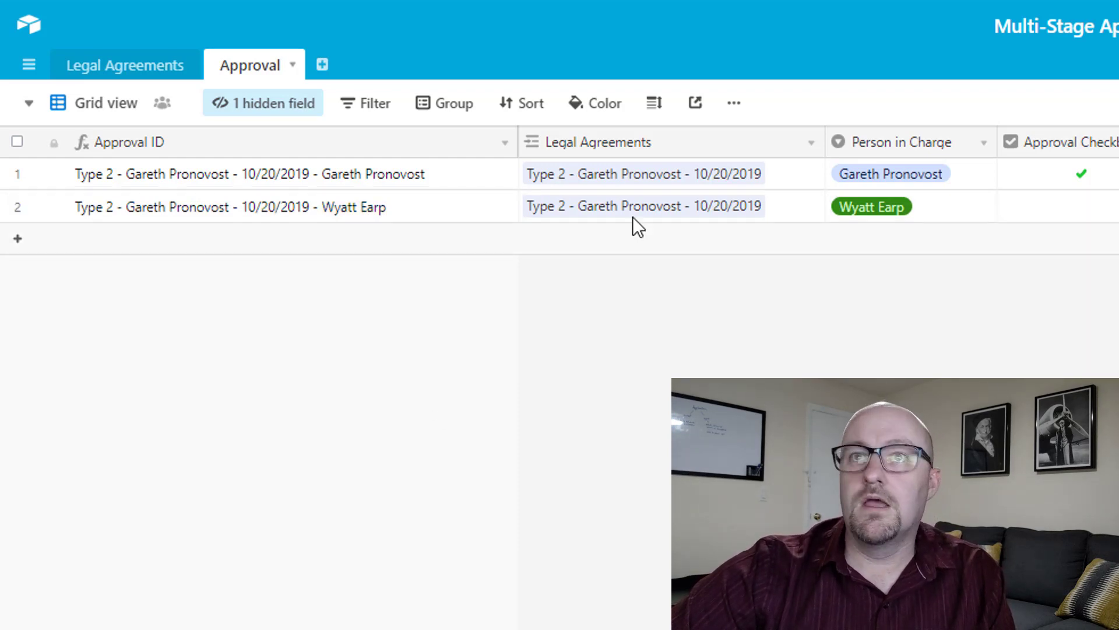
Add an Approval Count field to Legal Agreements that counts its linked Approval records.
left_click(123, 68)
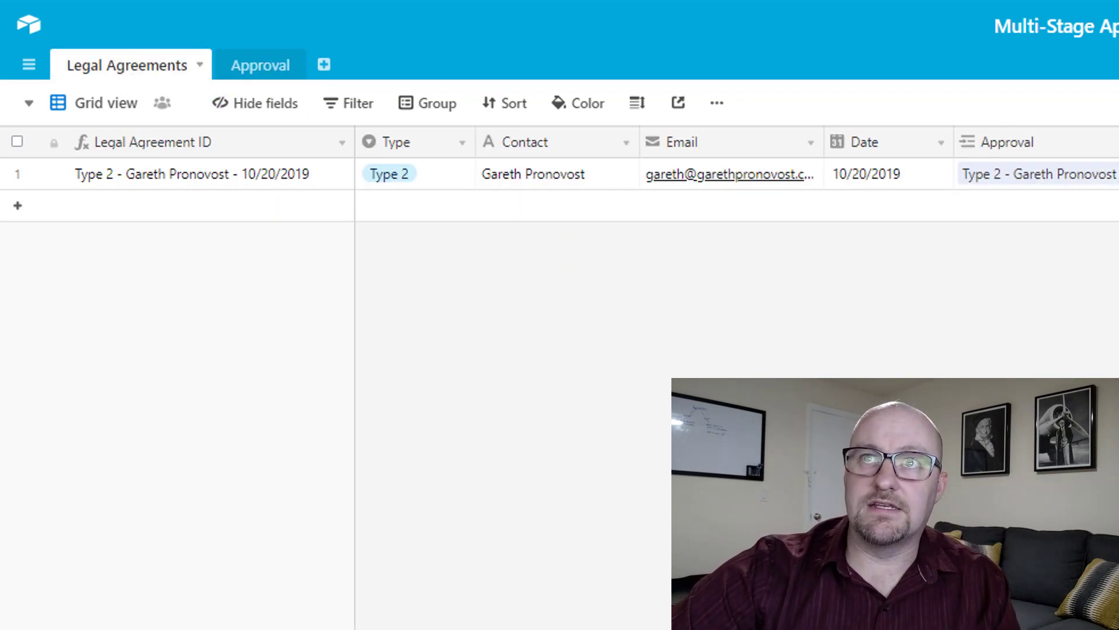
left_click(396, 150)
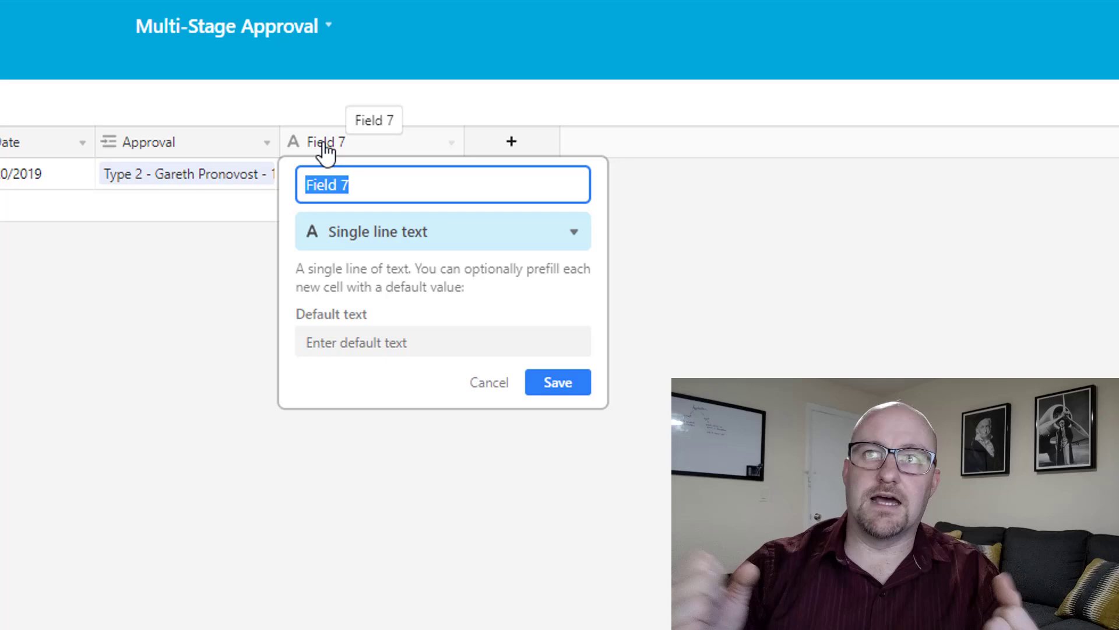
type("Count")
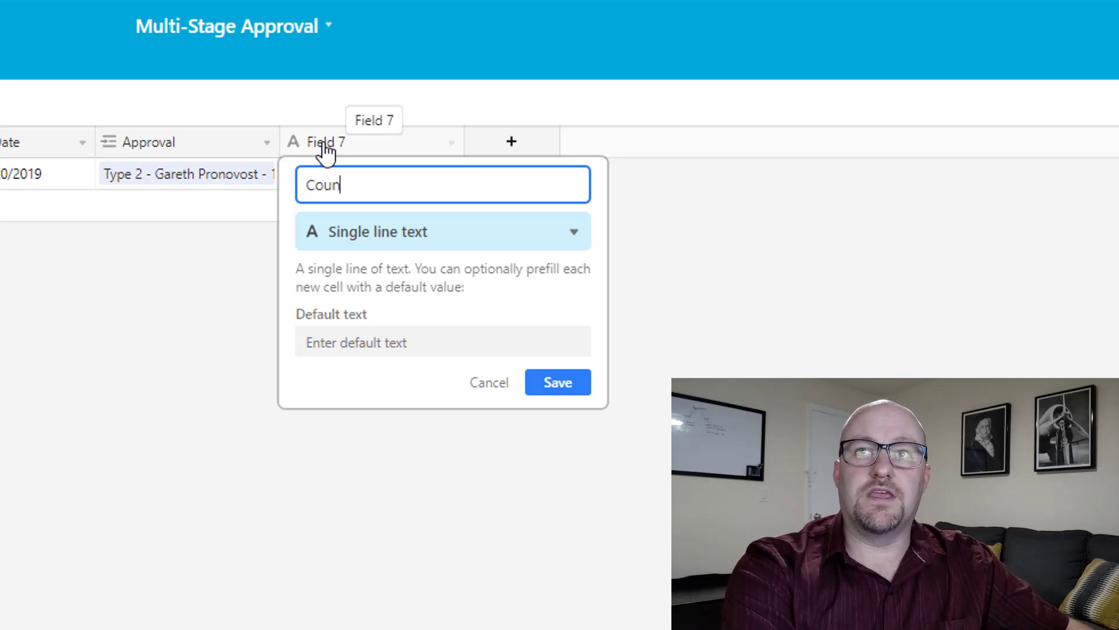
key("BackSpace")
type("Approval Count")
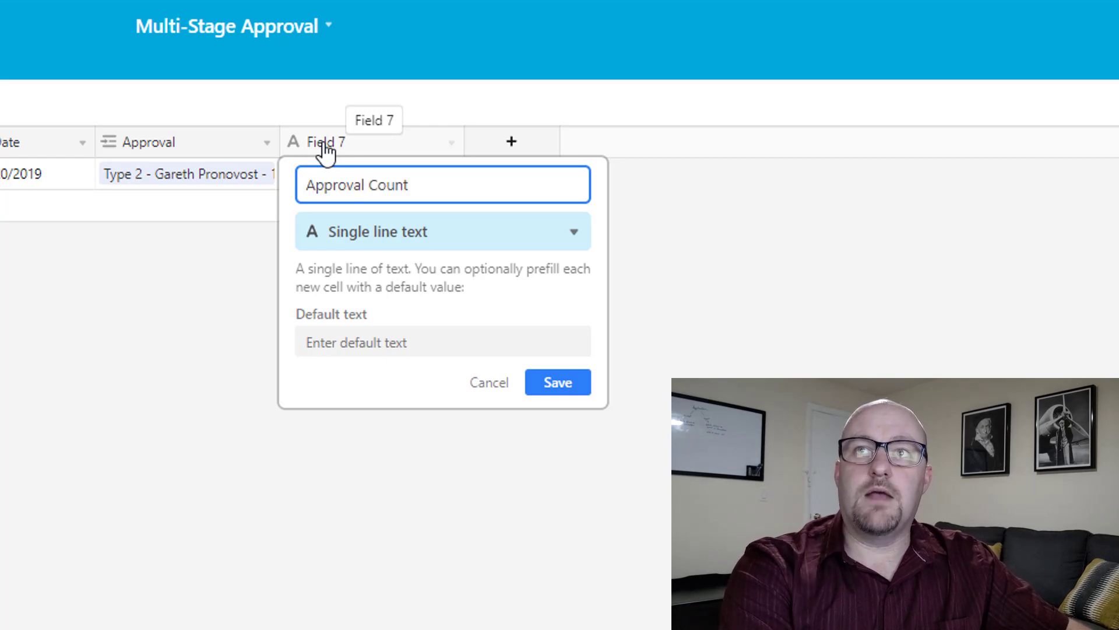
key("Tab")
type("cou")
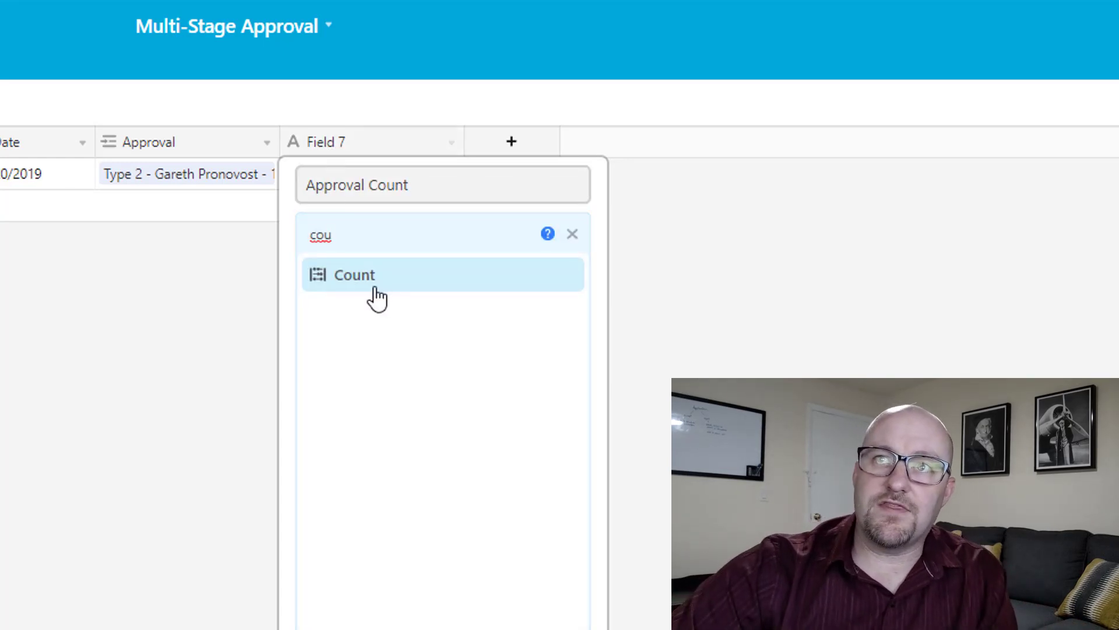
left_click(369, 285)
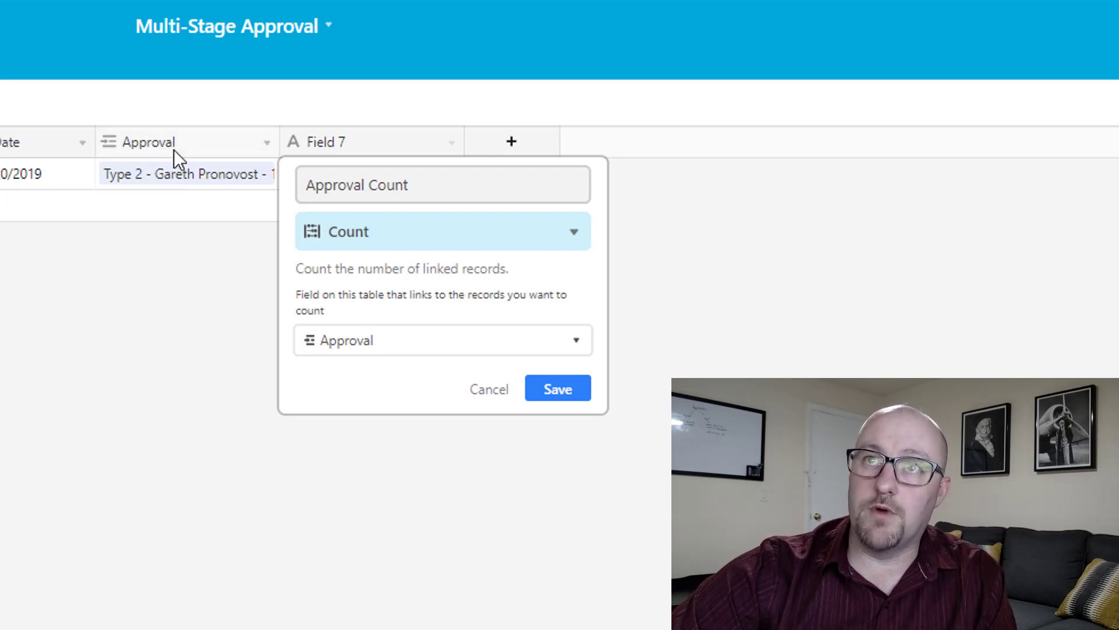
left_click(561, 387)
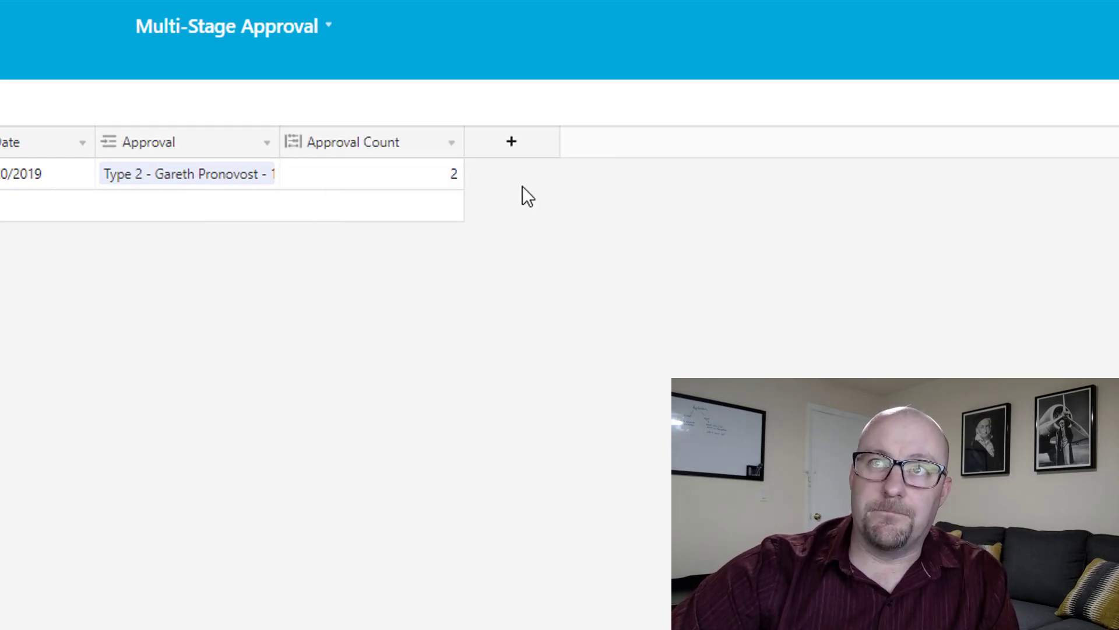
left_click_drag(464, 141, 430, 140)
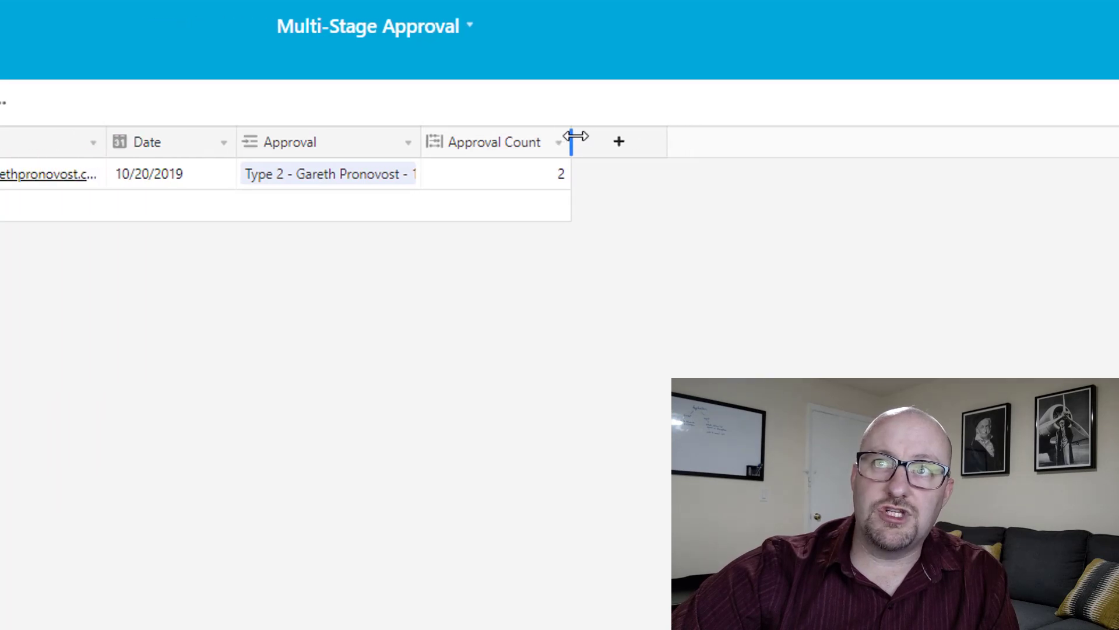
Check the two linked approvals in the Approval table against the Approval Count value of 2.
left_click(177, 71)
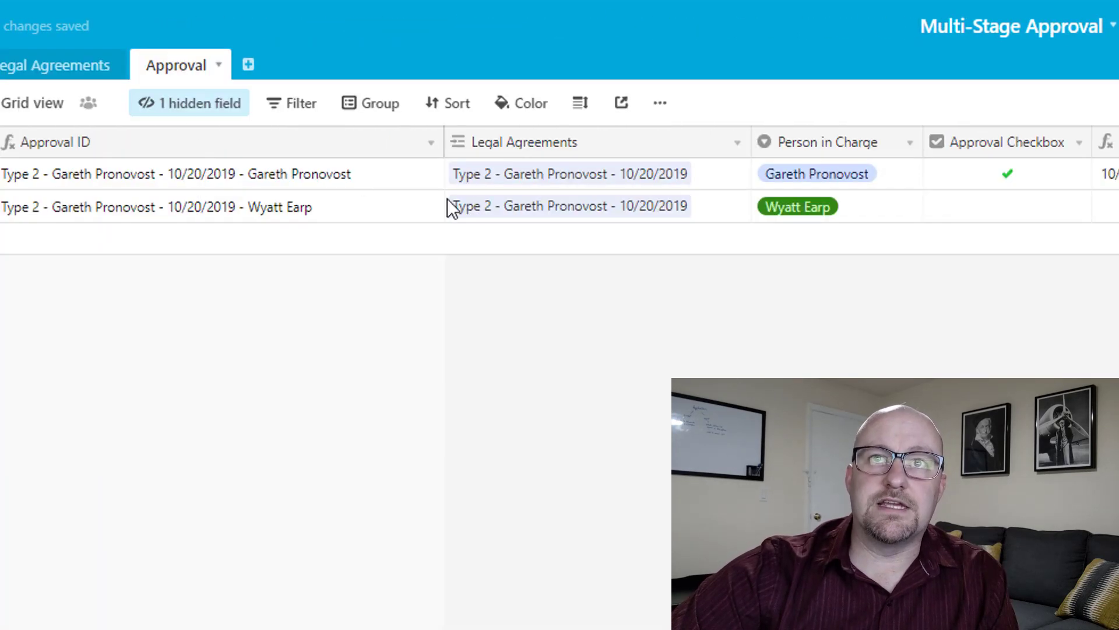
left_click(524, 177)
left_click(534, 207)
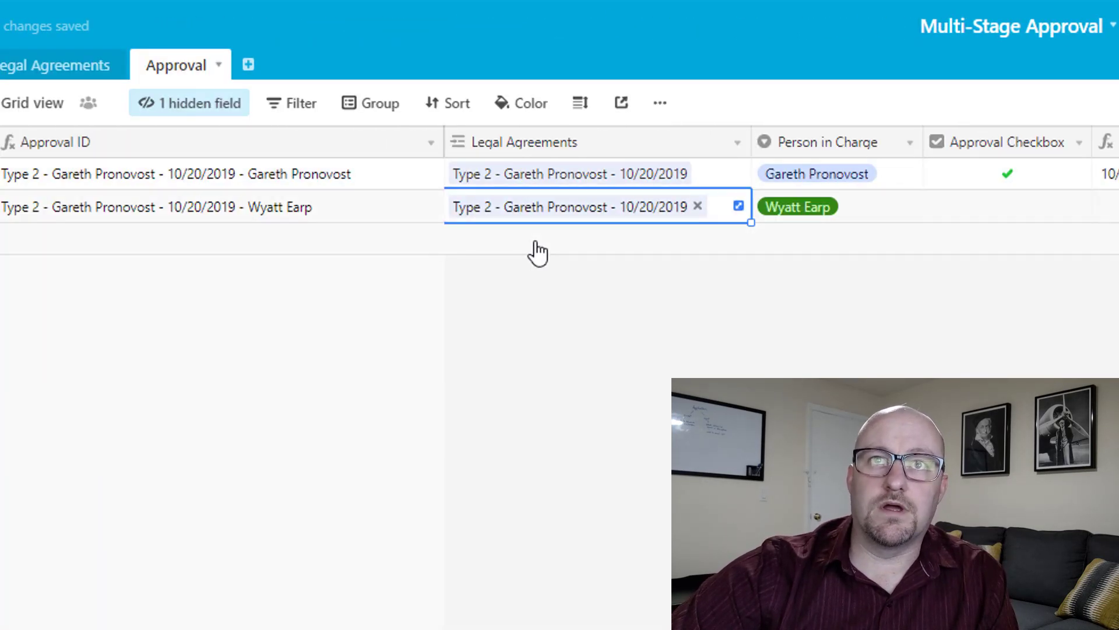
left_click(299, 174)
left_click(294, 207)
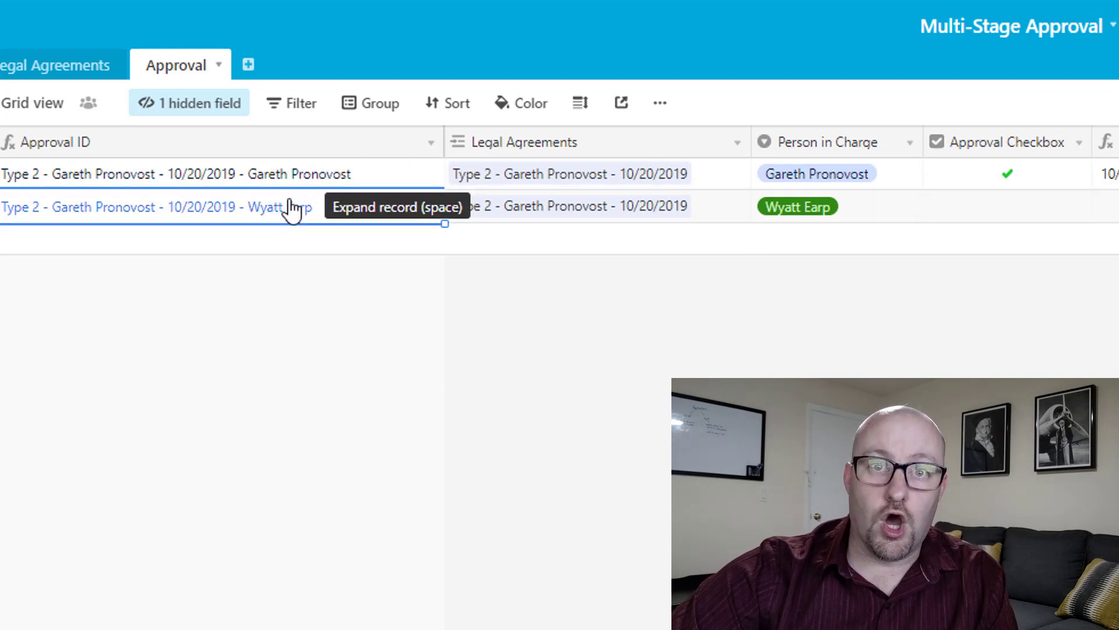
left_click(64, 72)
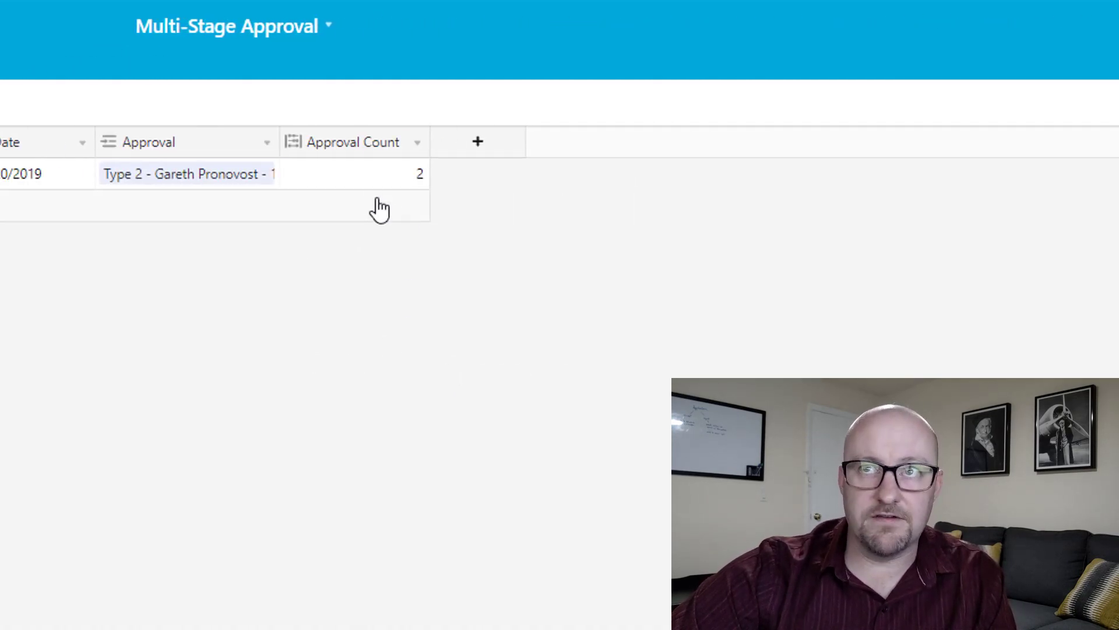
left_click(365, 173)
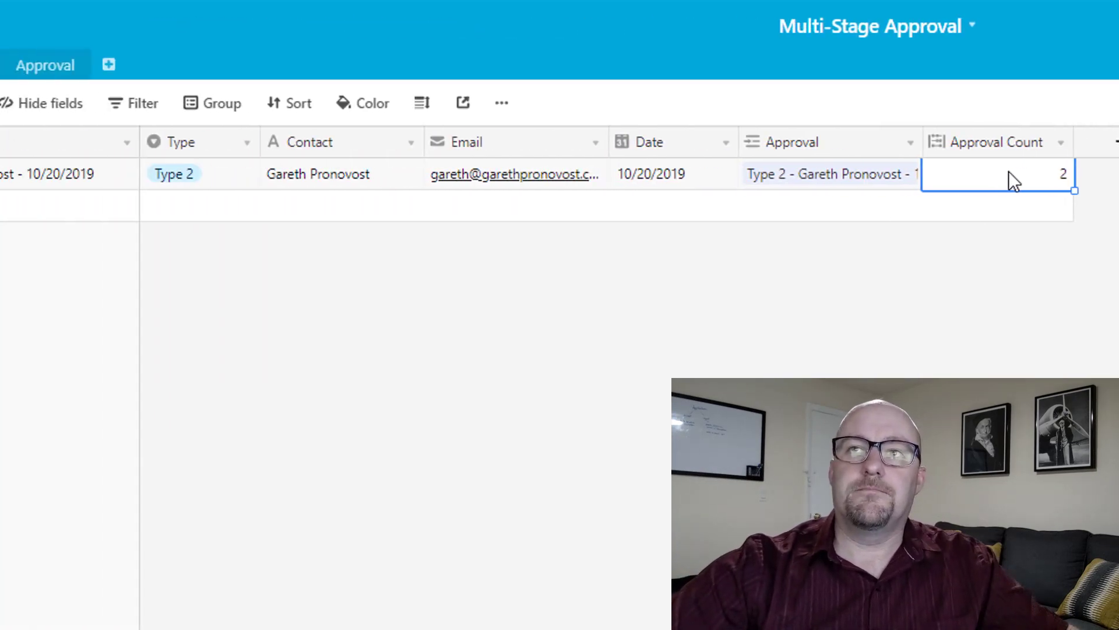
left_click(58, 65)
left_click(81, 63)
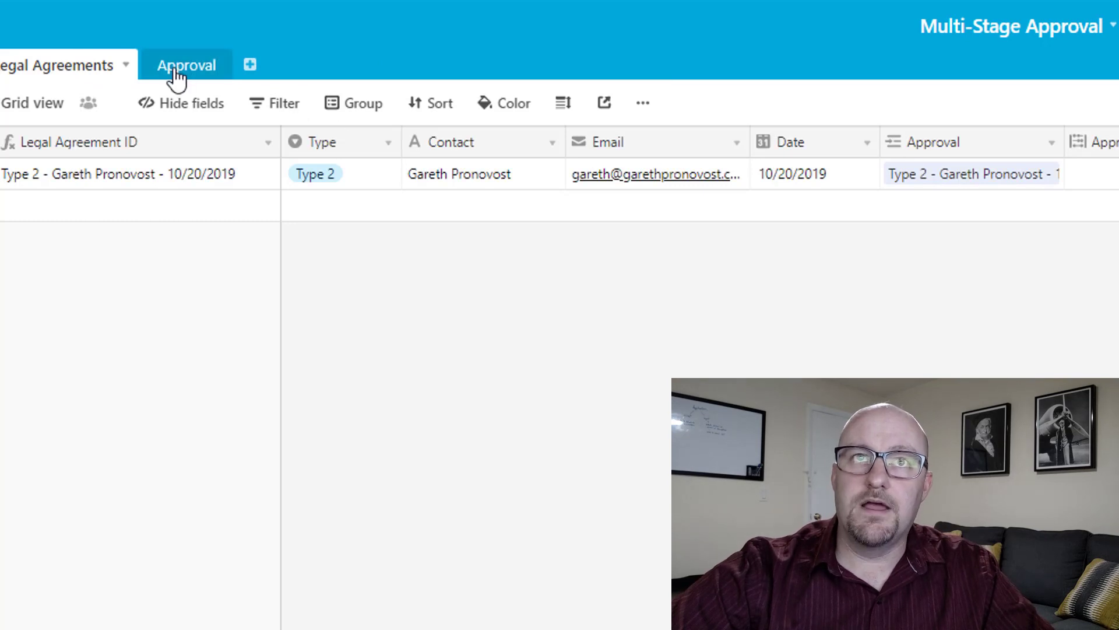
Add a new Formula field named Checkbox Subtotal to the Approval table.
left_click(182, 72)
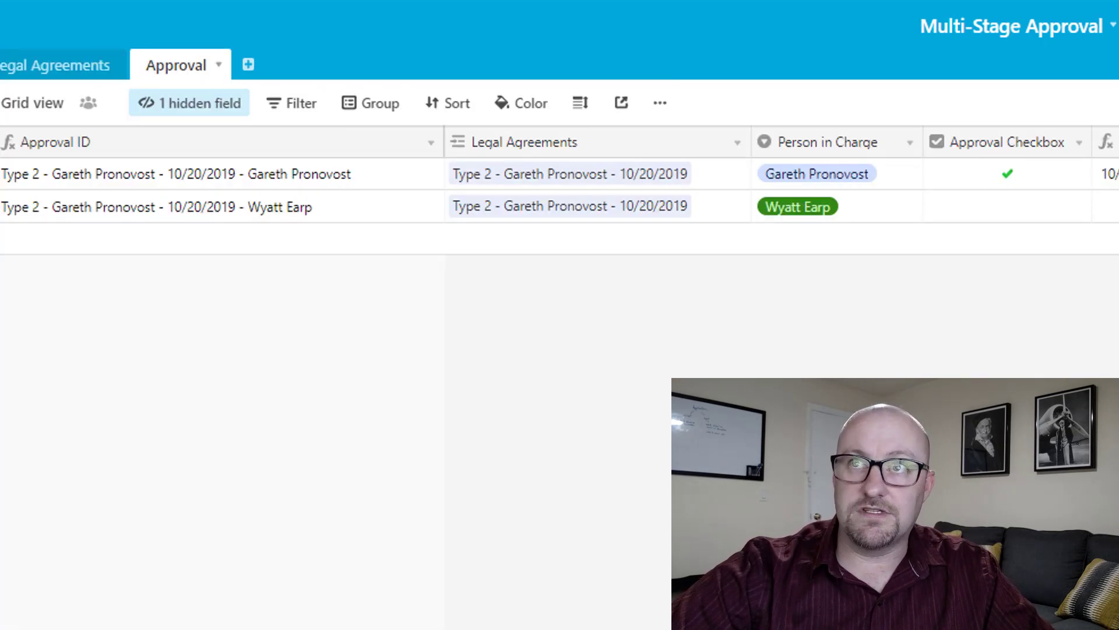
left_click(687, 151)
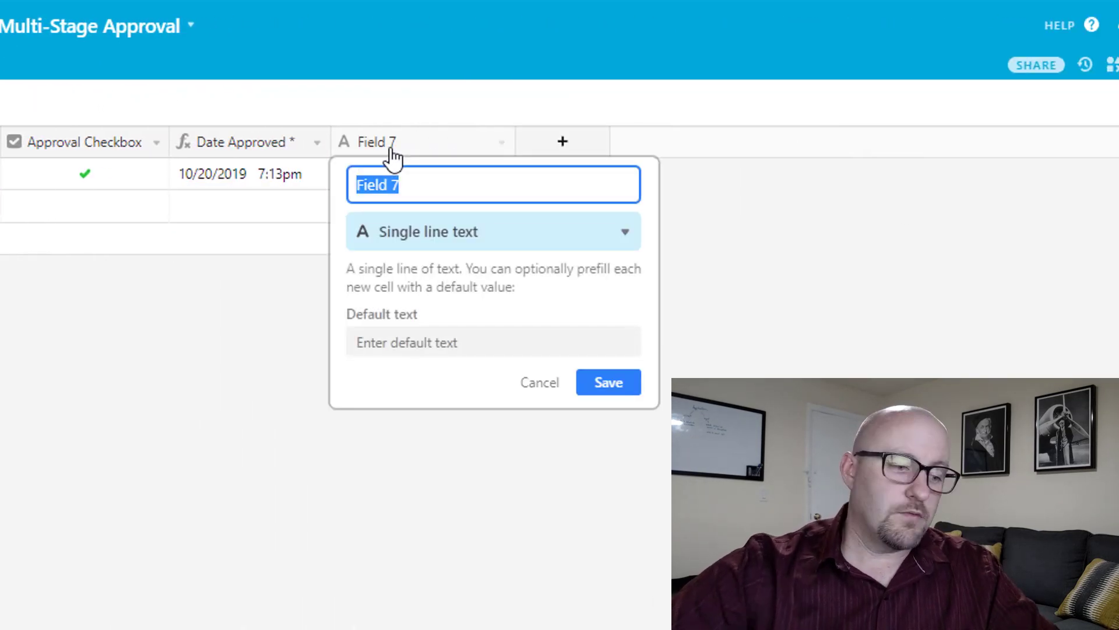
type("For")
key("BackSpace")
key("BackSpace")
key("BackSpace")
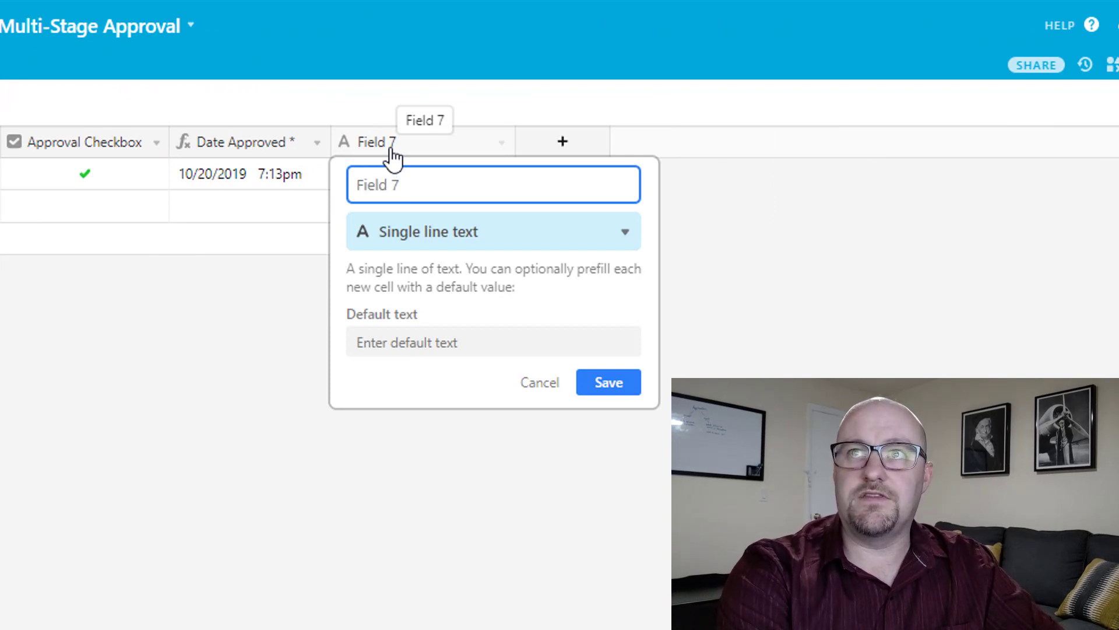
type("Checkbox Subtotl")
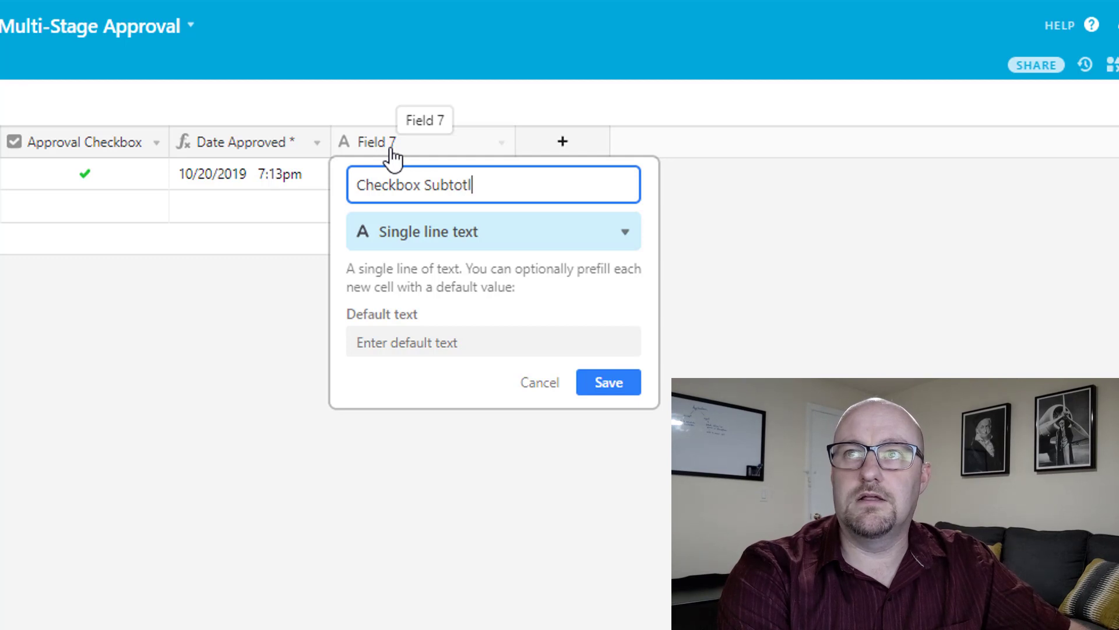
key("Tab")
key("shift+Tab")
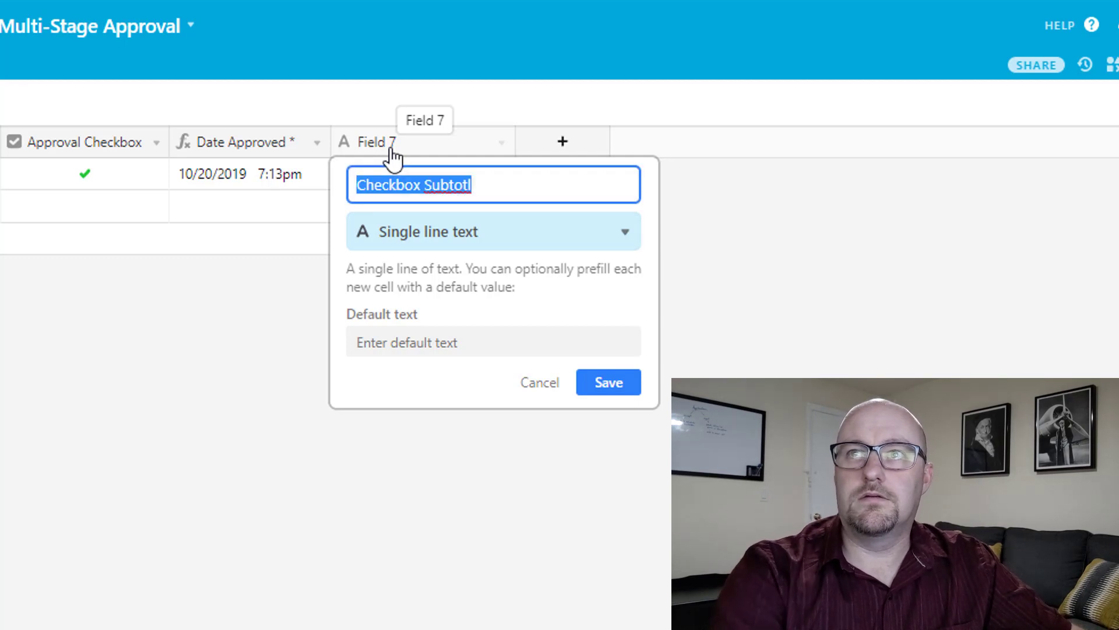
key("Right")
key("Left")
key("Tab")
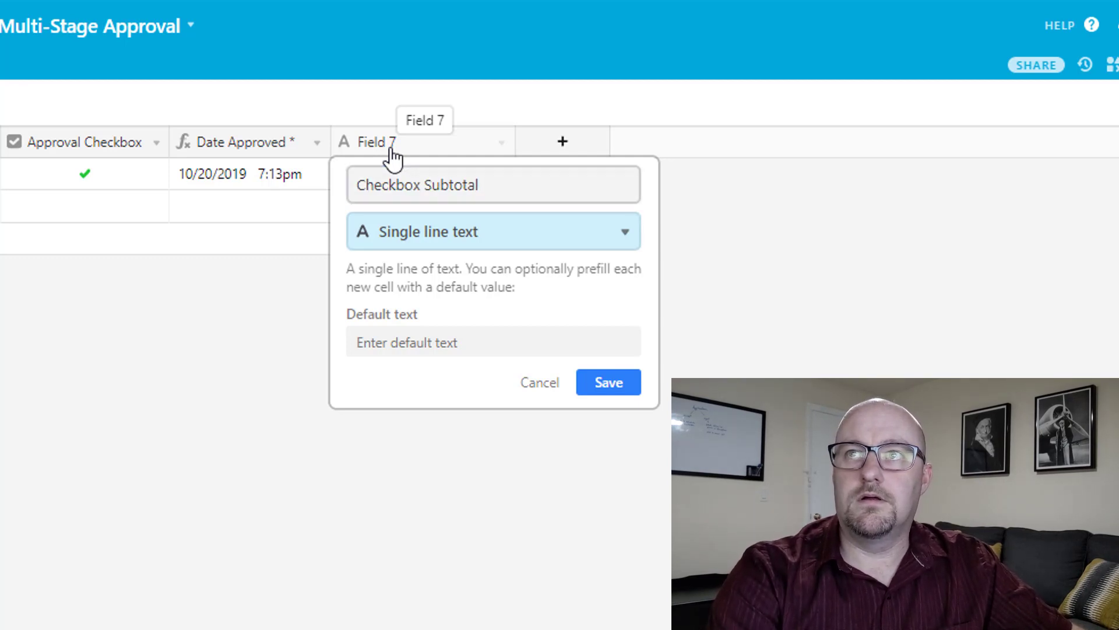
key("f")
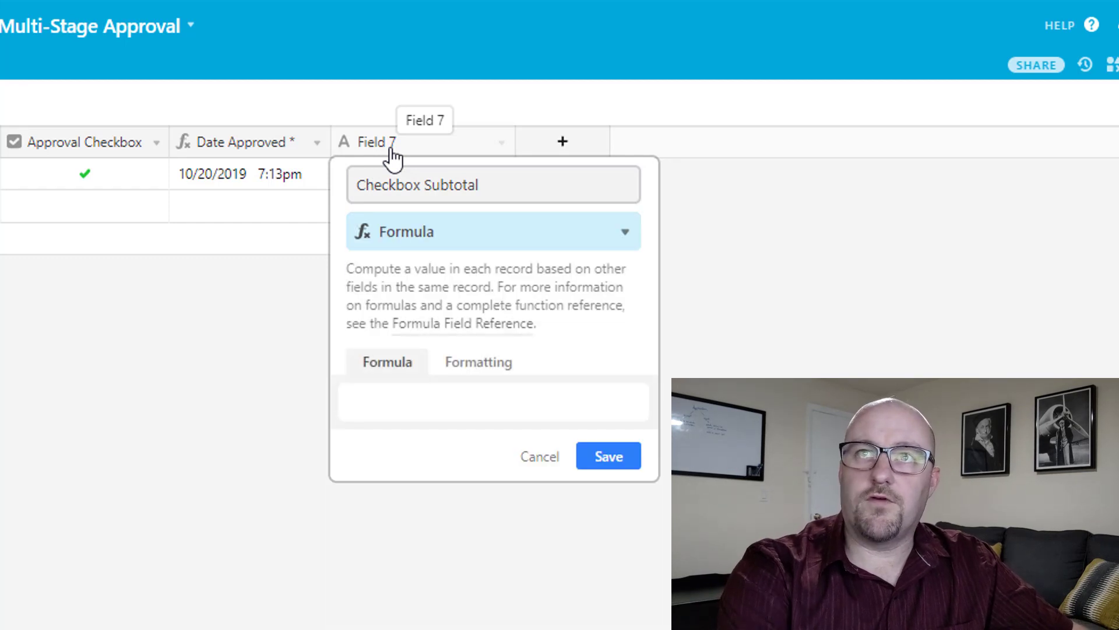
Give Checkbox Subtotal the formula IF({Approval Checkbox},1) and save it.
left_click(394, 403)
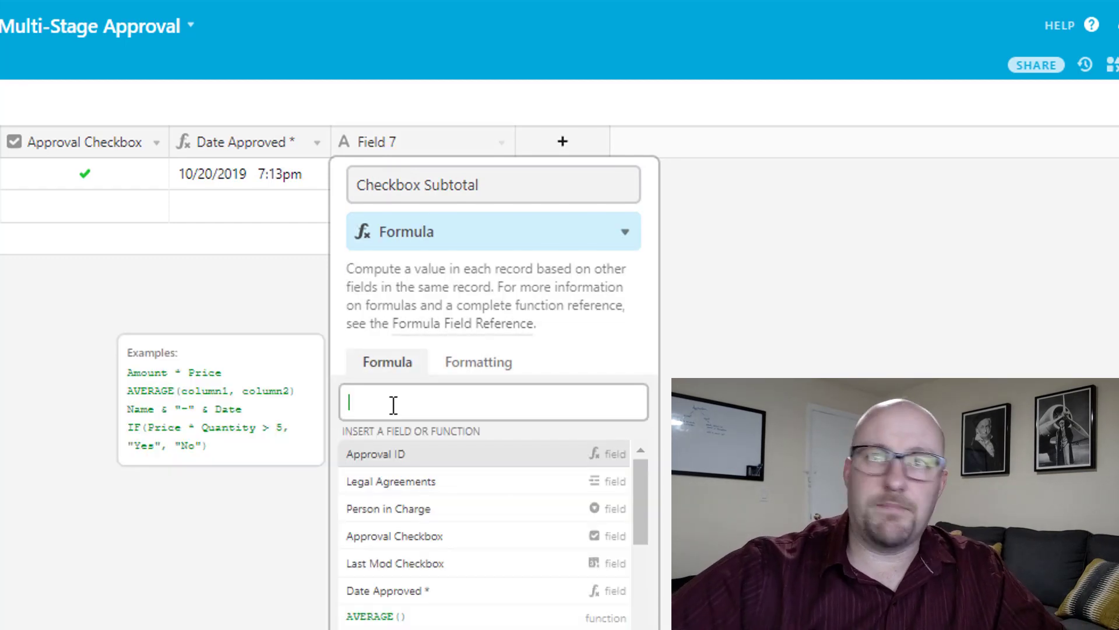
type("if(app")
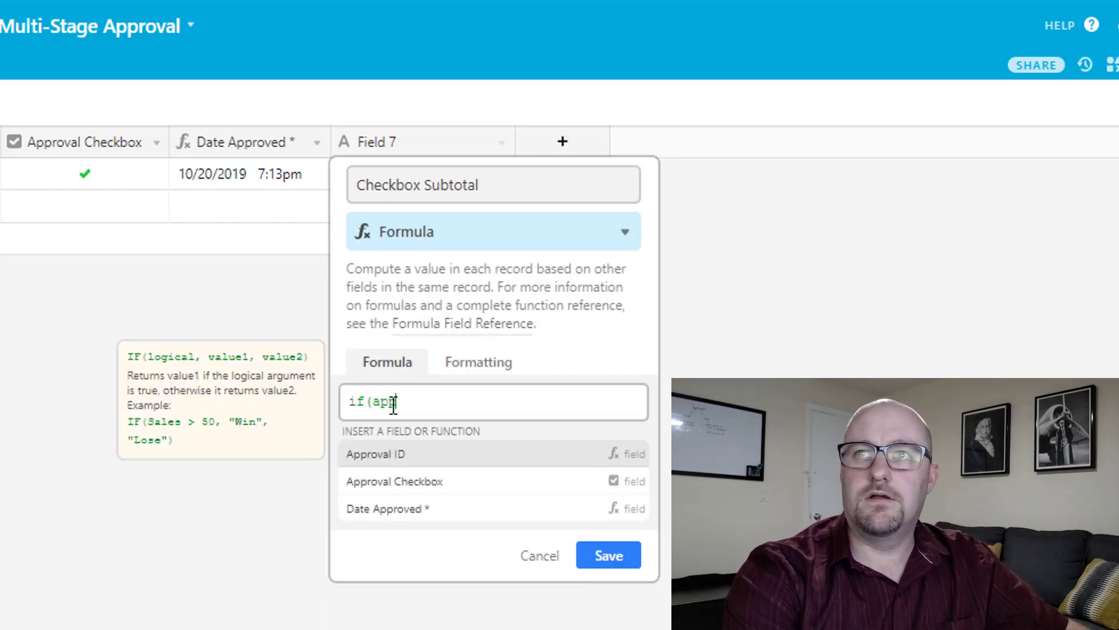
key("Down")
key("Return")
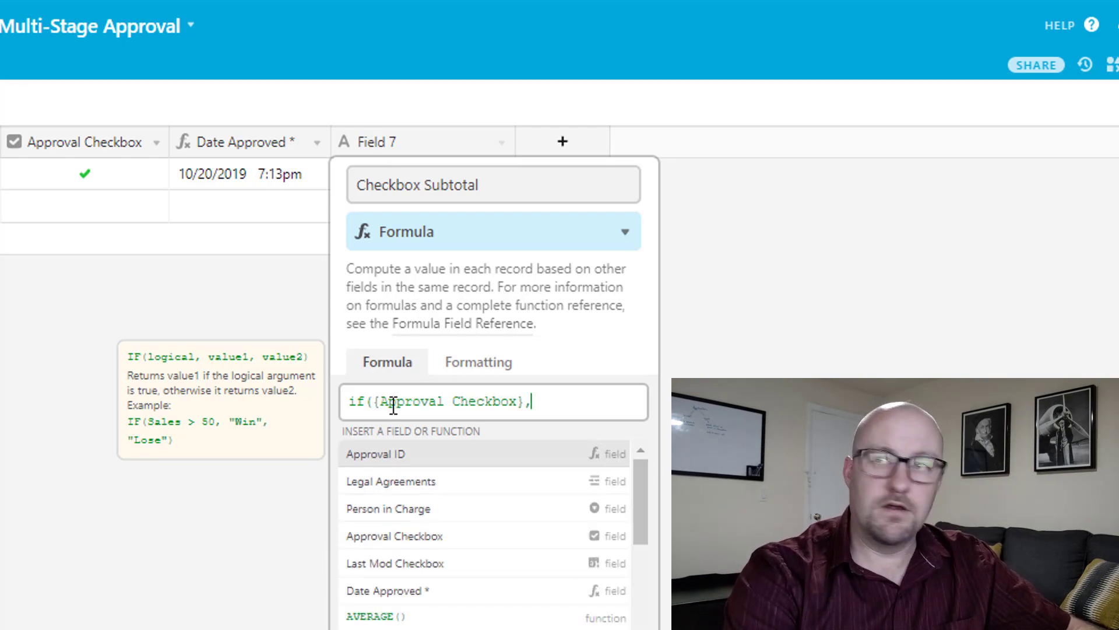
type("1)")
key("Return")
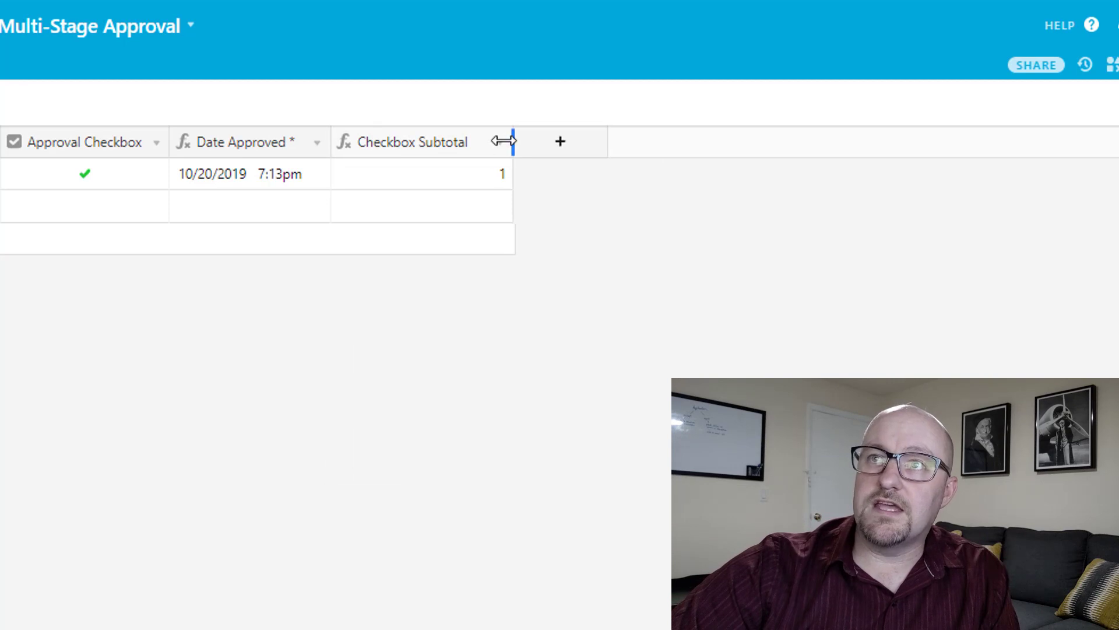
Narrow the Checkbox Subtotal column, then hide the field.
left_click_drag(503, 140, 487, 141)
left_click(406, 169)
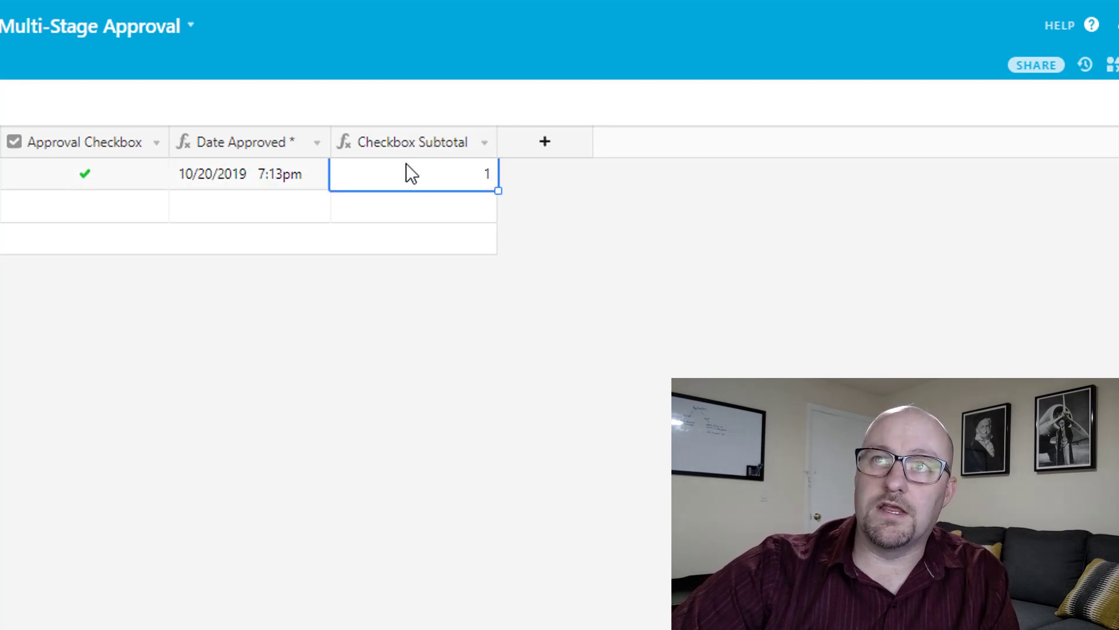
right_click(408, 150)
left_click(414, 528)
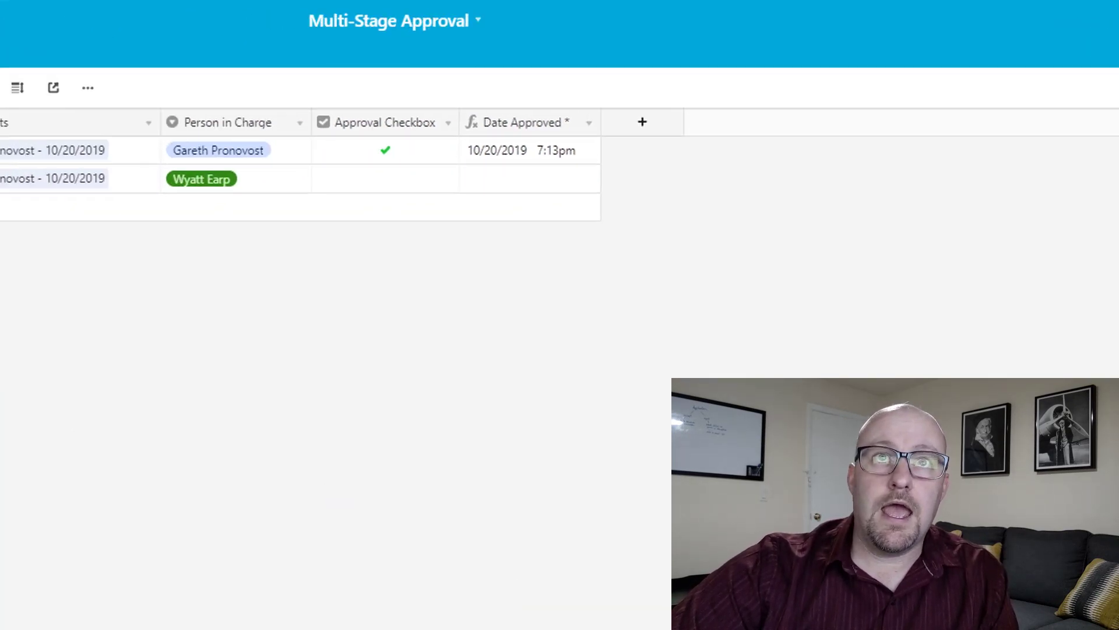
Add a new Rollup field named Currently Approved to Legal Agreements.
left_click(91, 42)
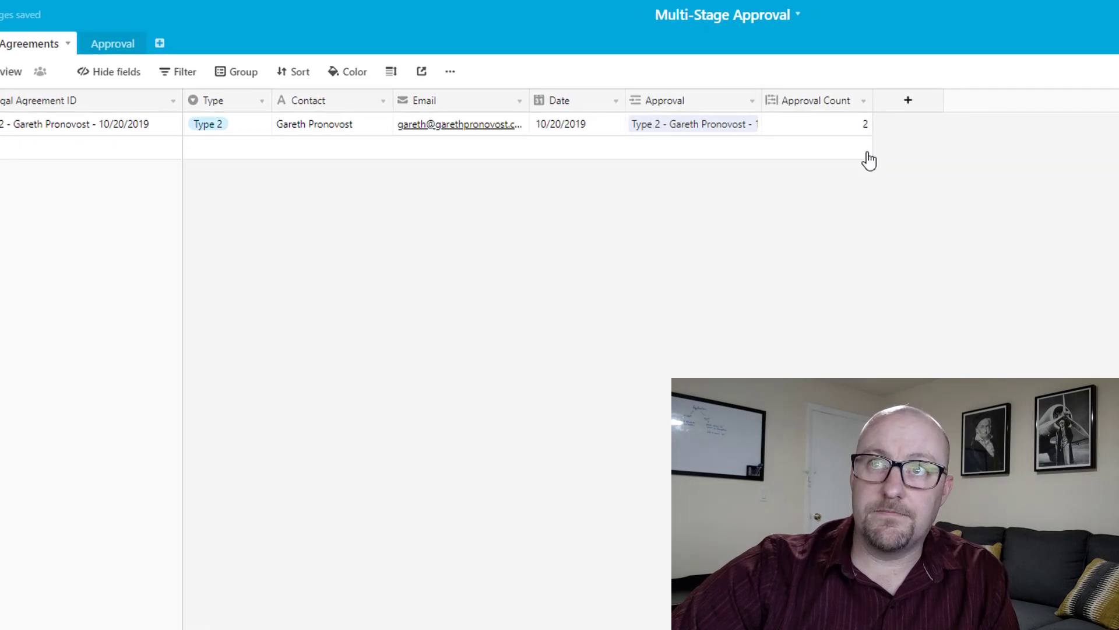
left_click(957, 96)
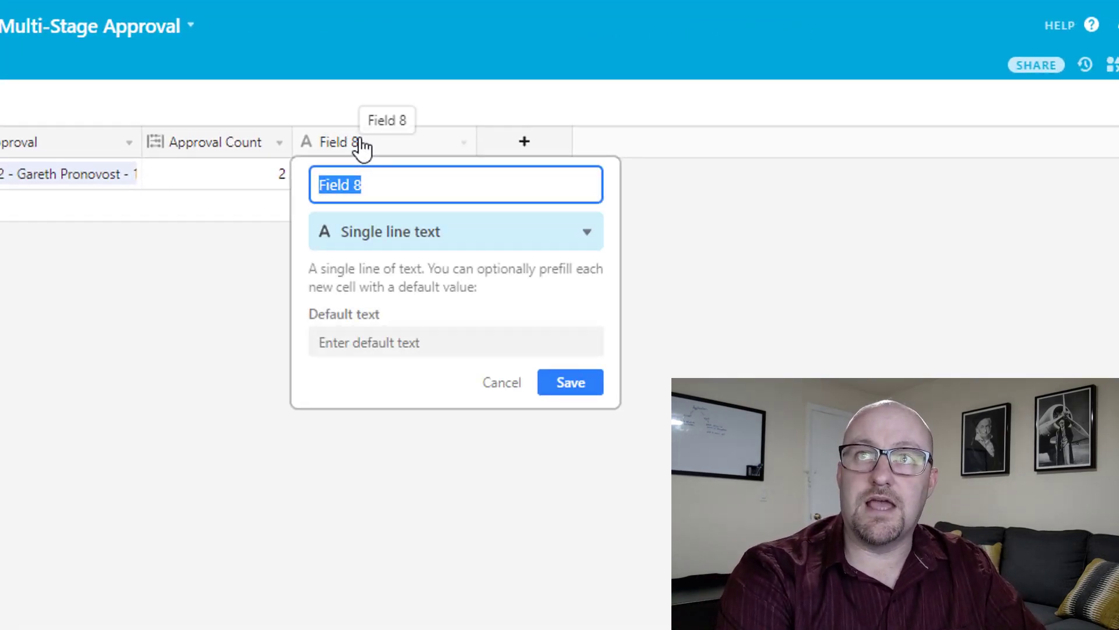
type("A")
key("BackSpace")
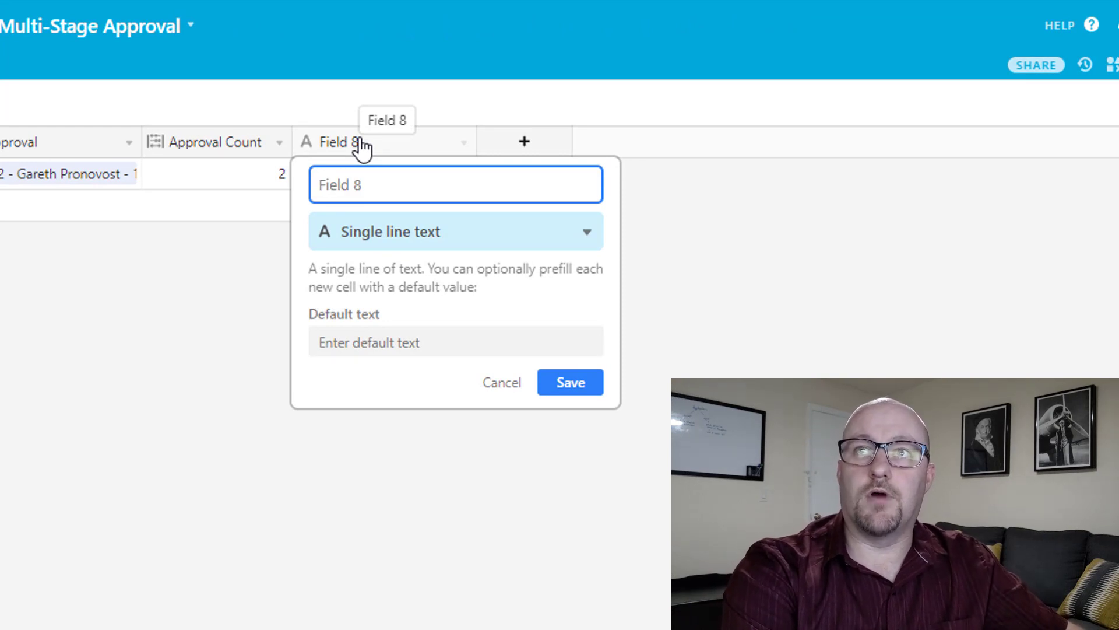
type("Currently Approved")
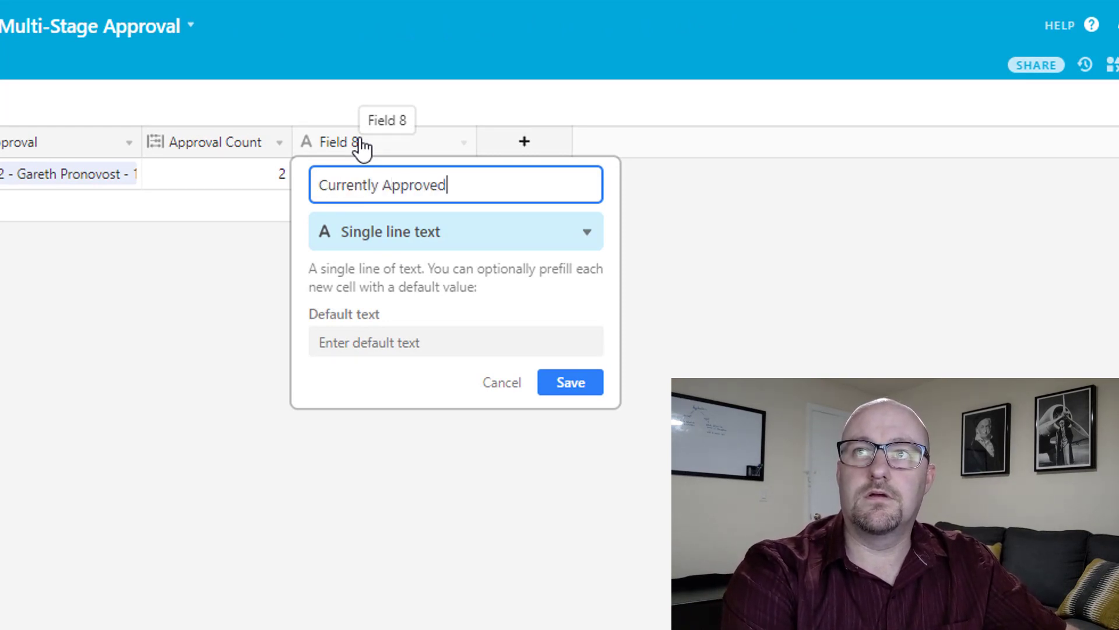
key("Tab")
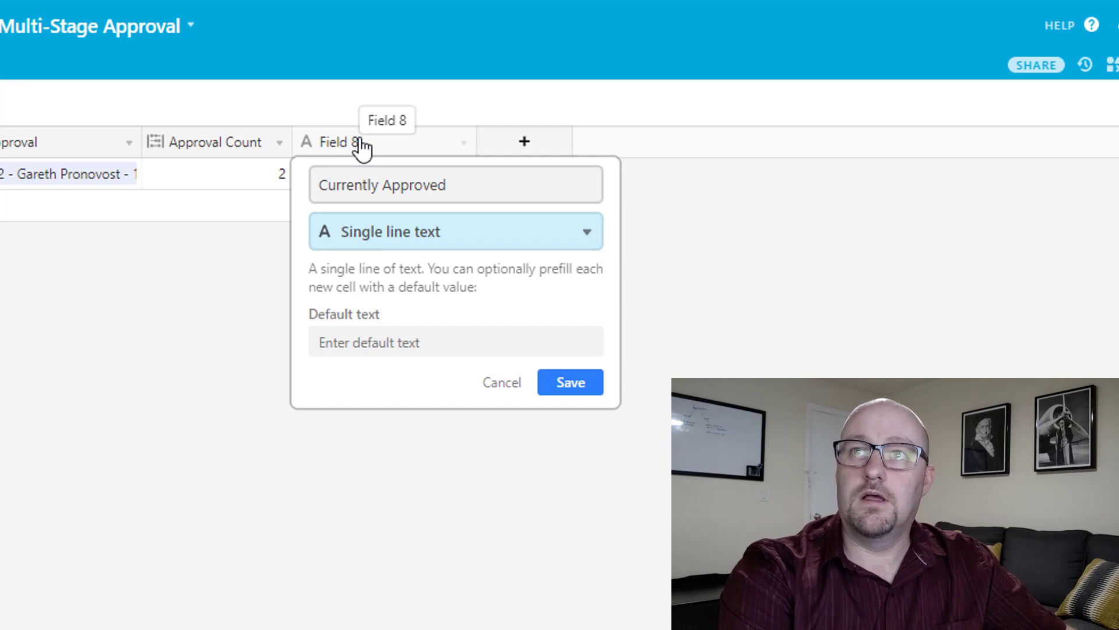
type("rol")
key("Return")
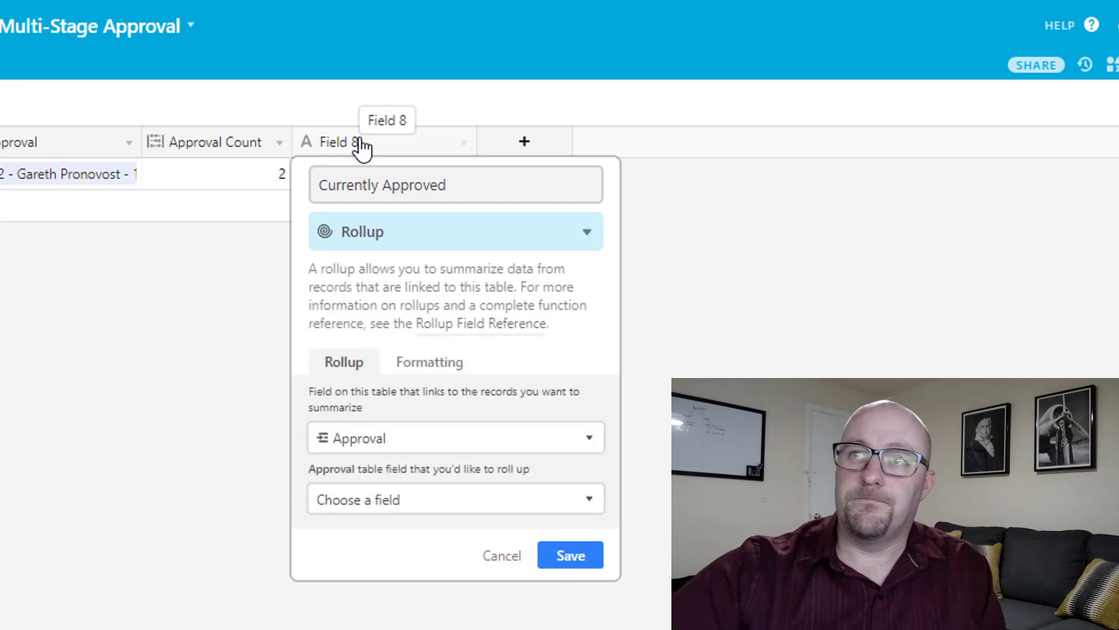
Roll up the linked approvals' Checkbox Subtotal with SUM(values) and save the field.
left_click(392, 500)
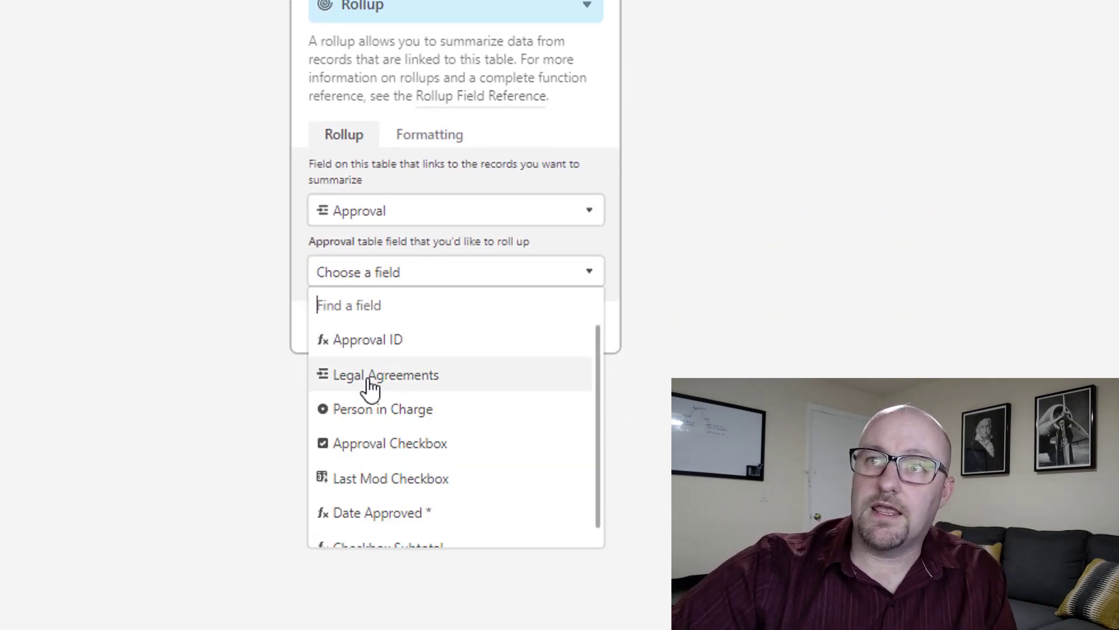
scroll(373, 451, "down", 1)
left_click(373, 532)
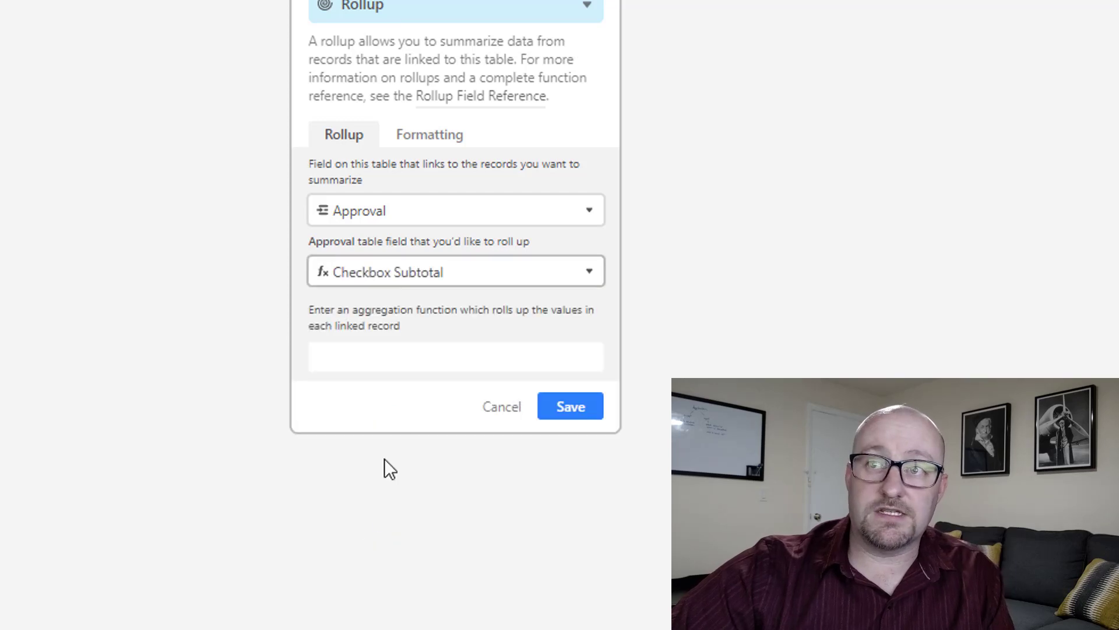
left_click(381, 359)
type("s")
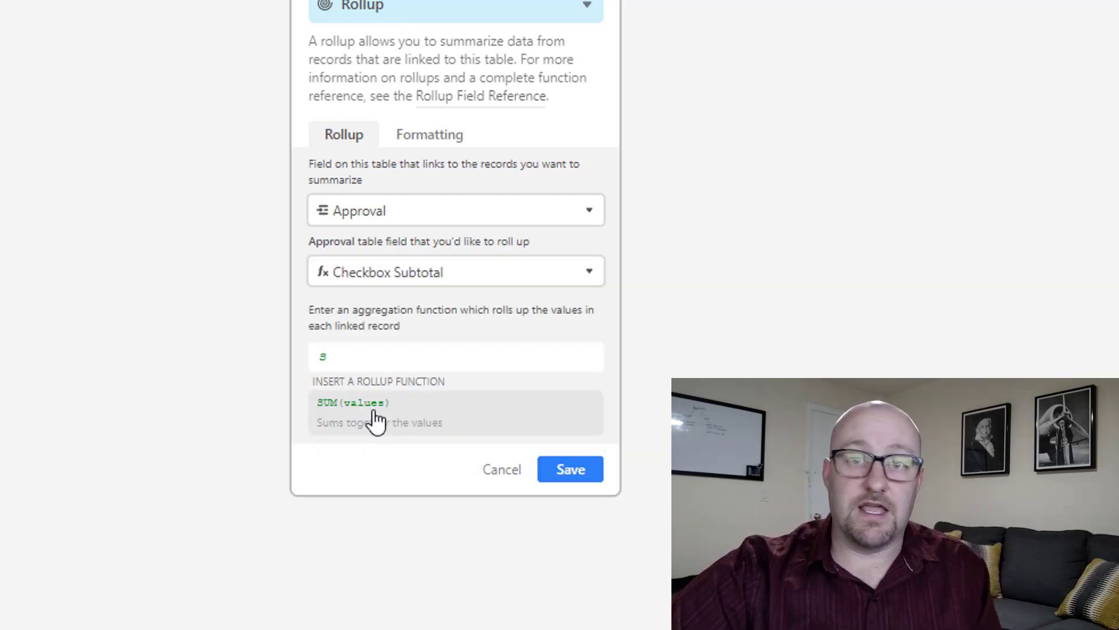
left_click(375, 420)
left_click(597, 413)
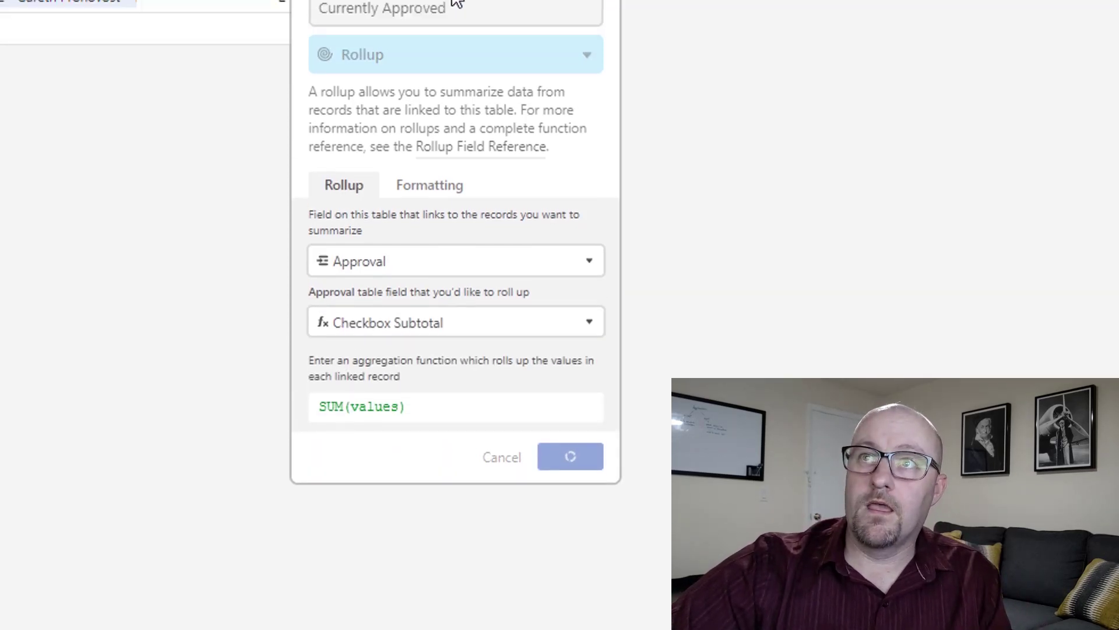
Narrow the Currently Approved column and compare its value 1 with Approval Count 2.
left_click_drag(475, 139, 459, 139)
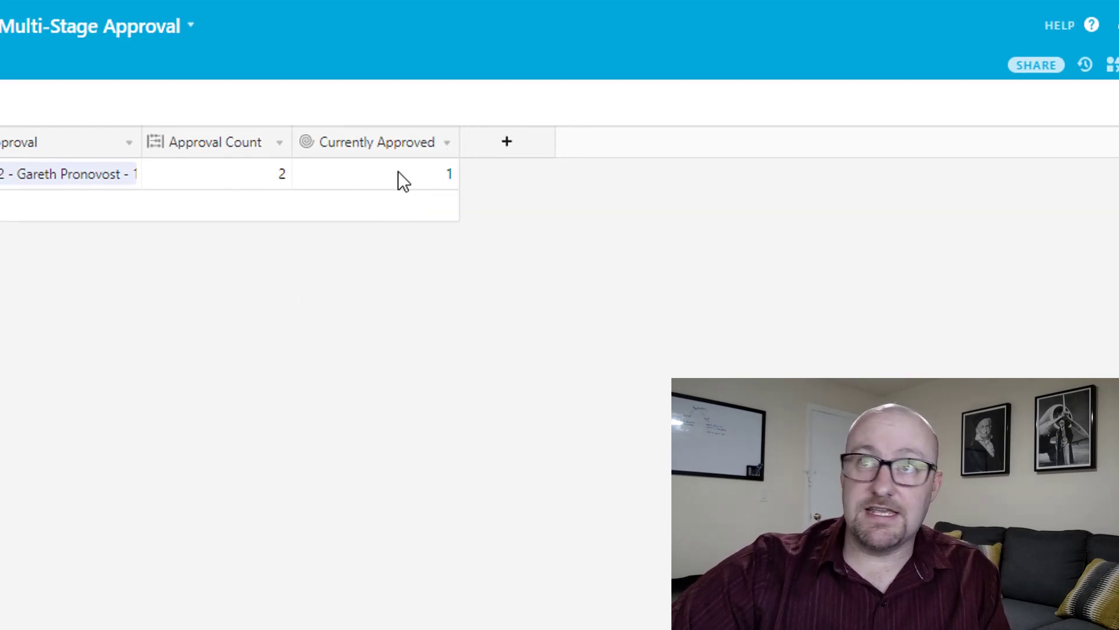
left_click(399, 173)
left_click(249, 170)
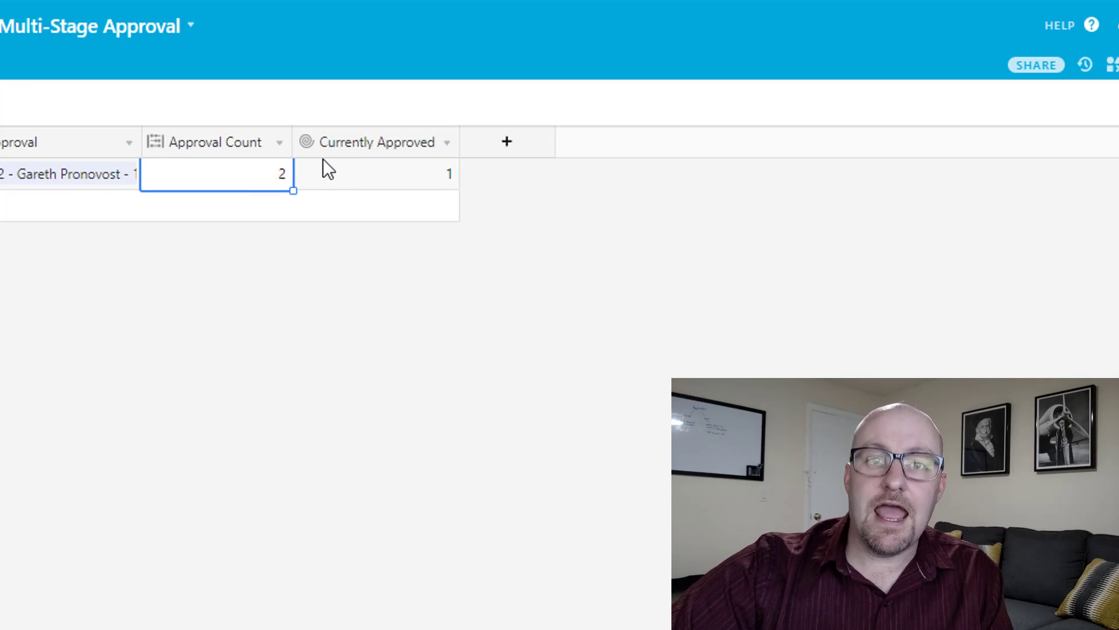
left_click(518, 150)
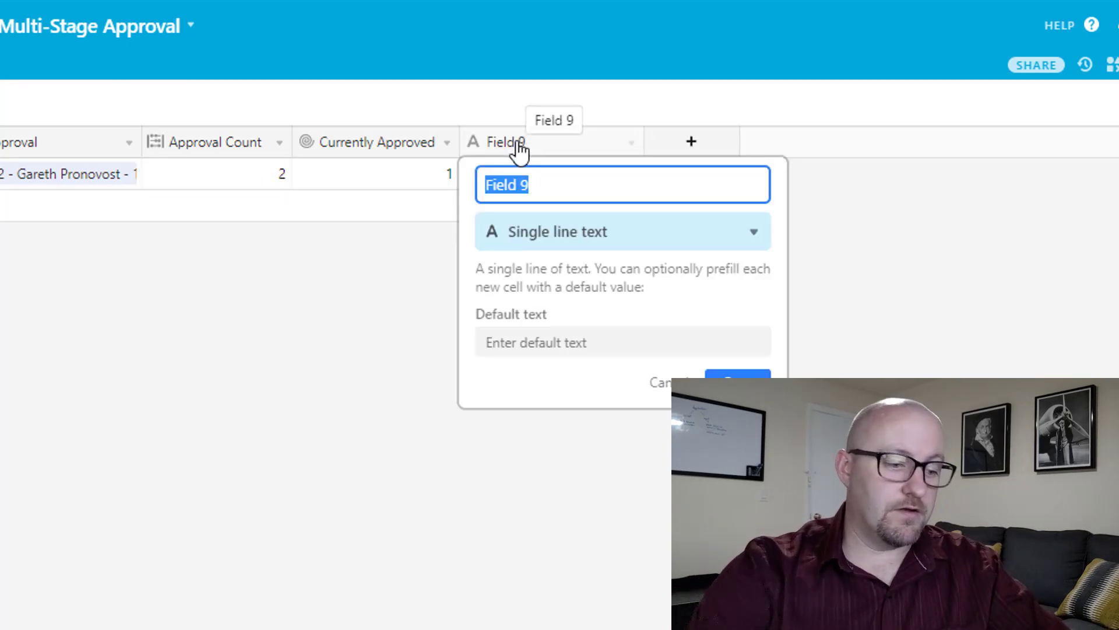
Create a Status formula: IF({Approval Count}={Currently Approved},"Approved!","Not Yet Approved").
type("Status")
key("Tab")
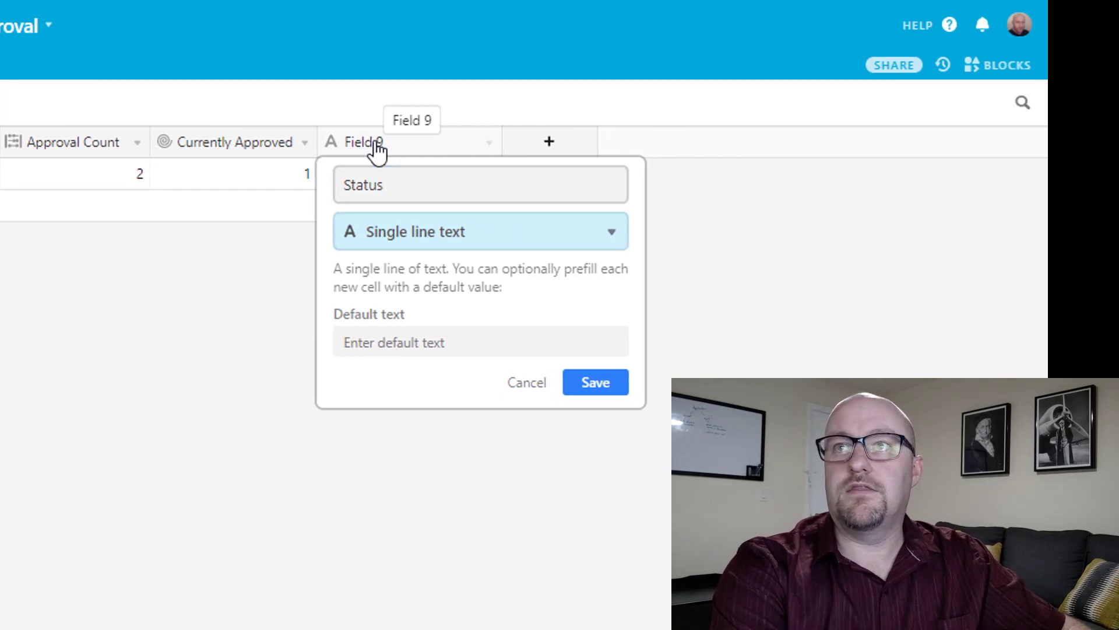
type("for")
key("Return")
left_click(529, 400)
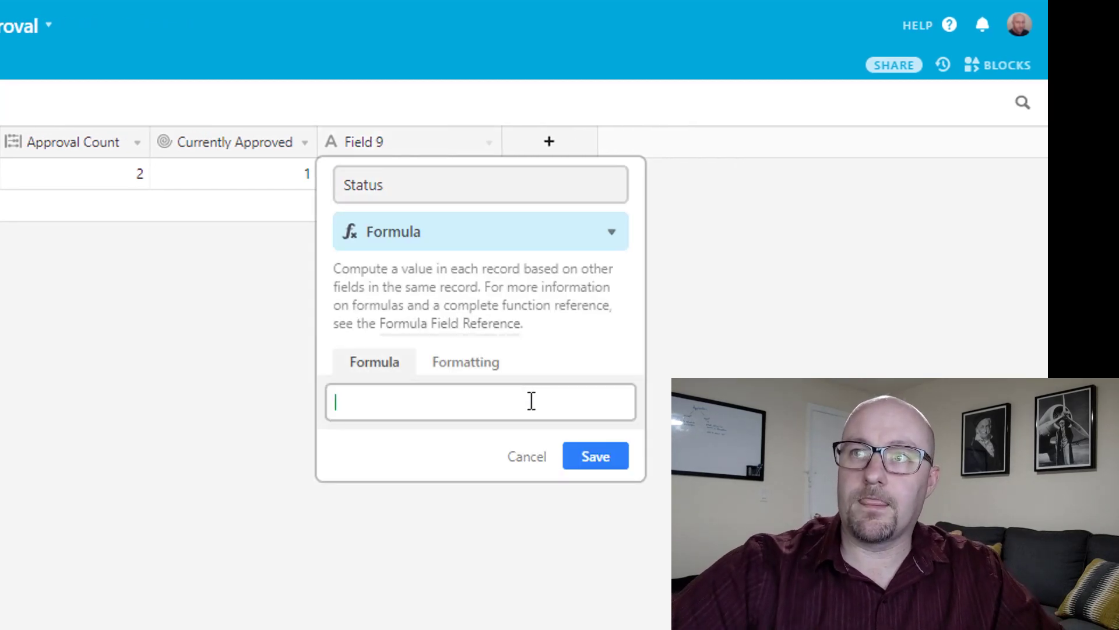
type("if(appr")
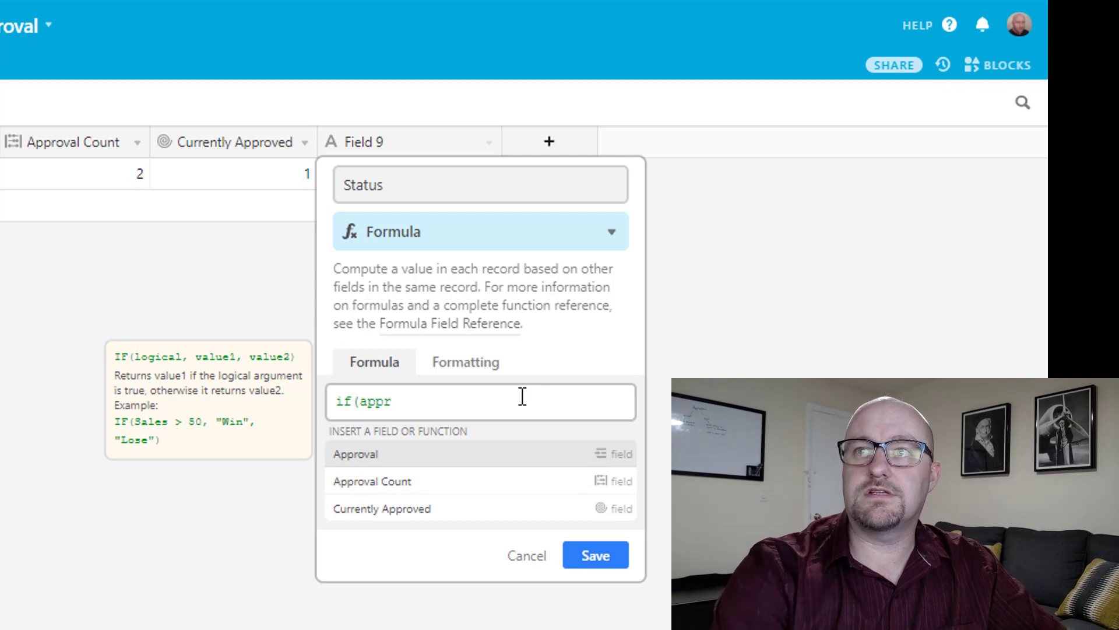
key("Down")
key("Return")
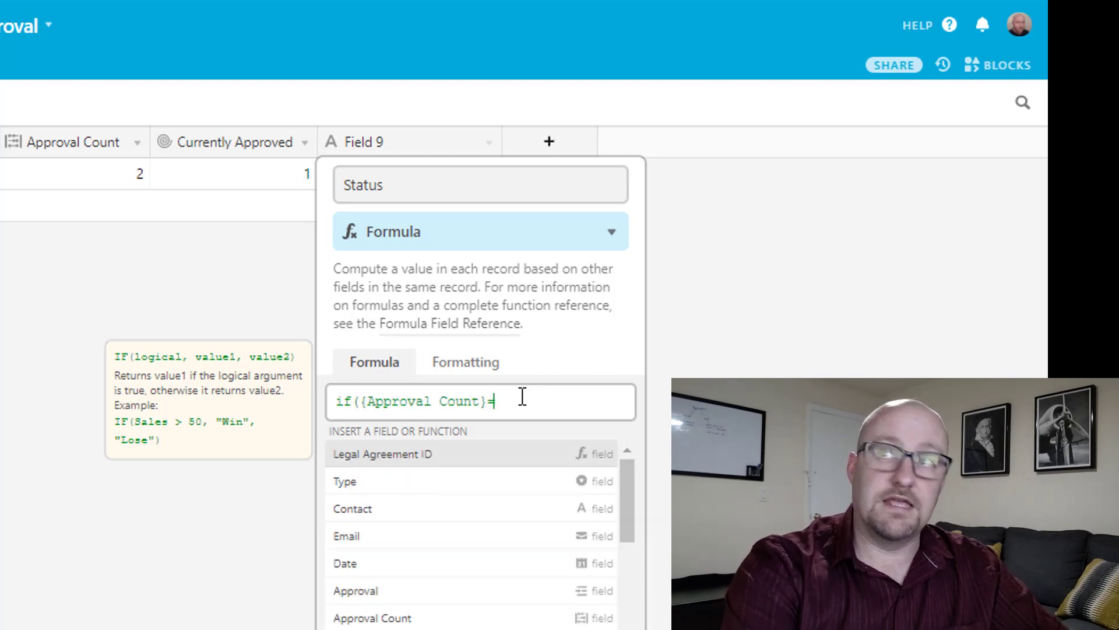
type("=curr")
key("Return")
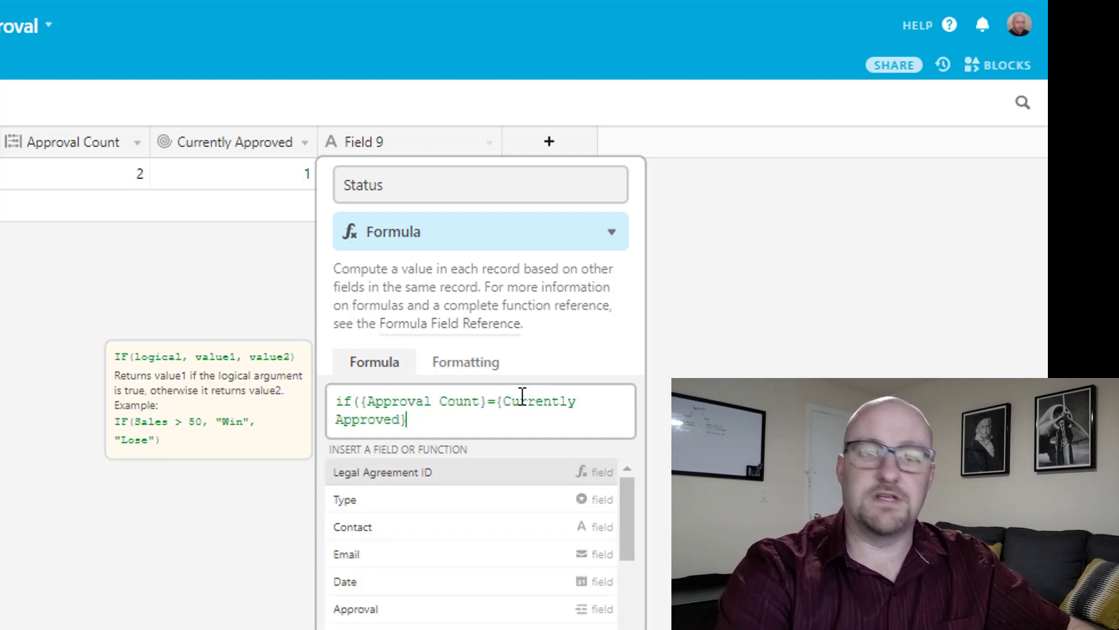
type(",\"App")
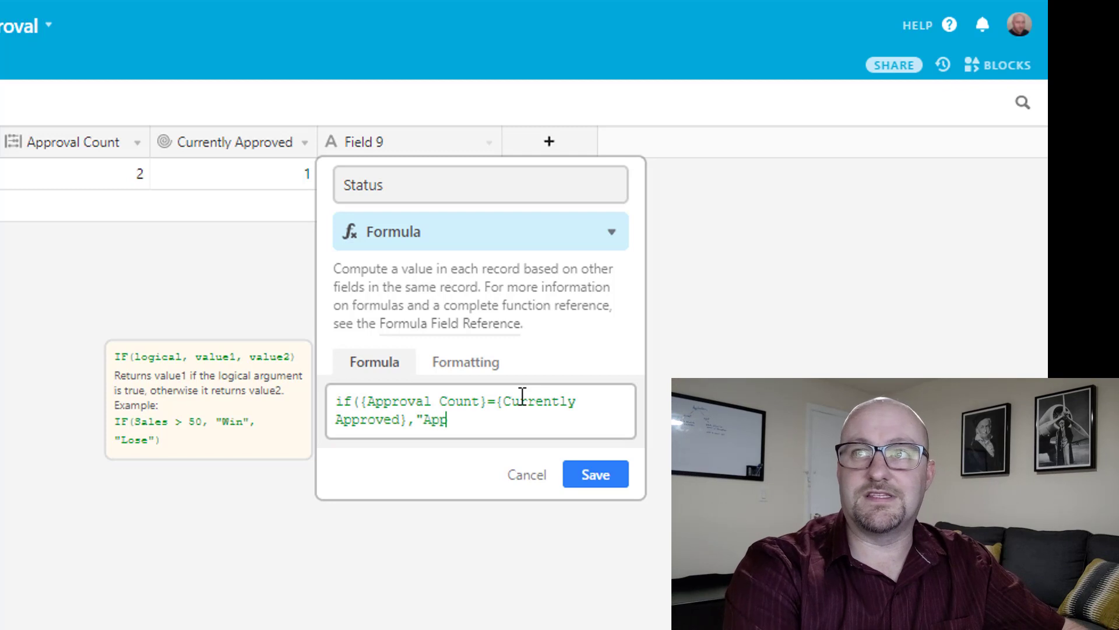
type("roved")
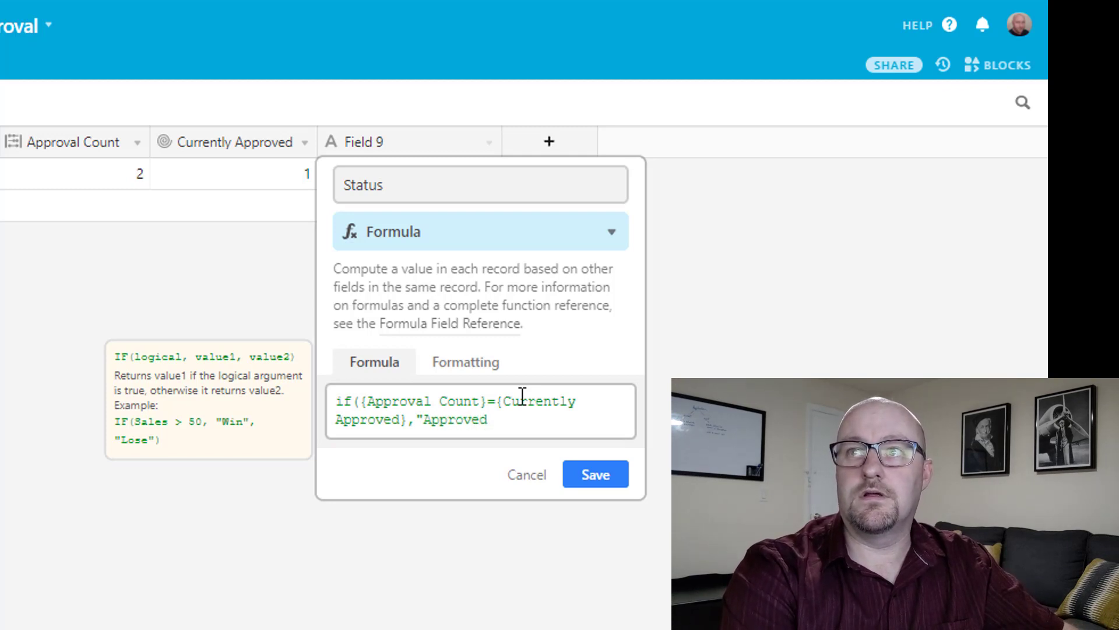
type("!\",\"")
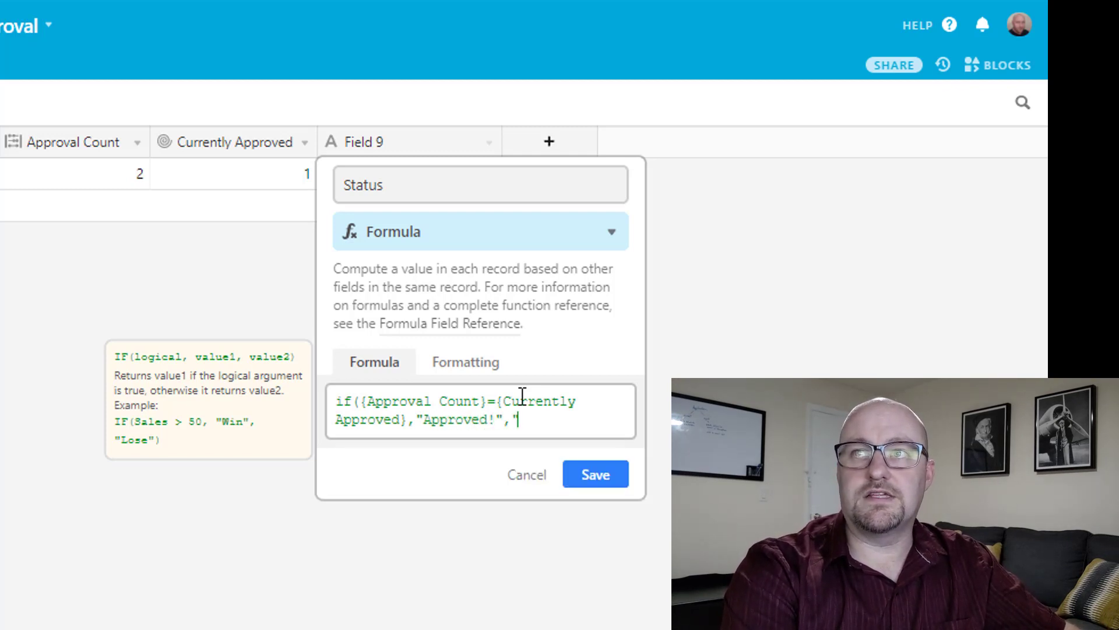
type("Not Ye")
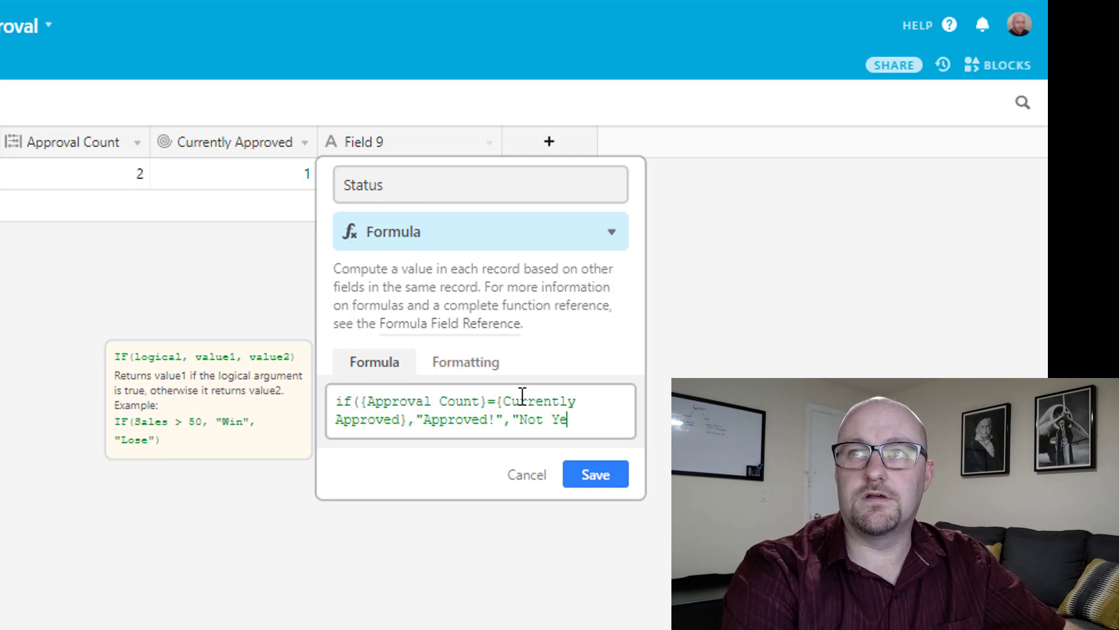
type("t Approved")
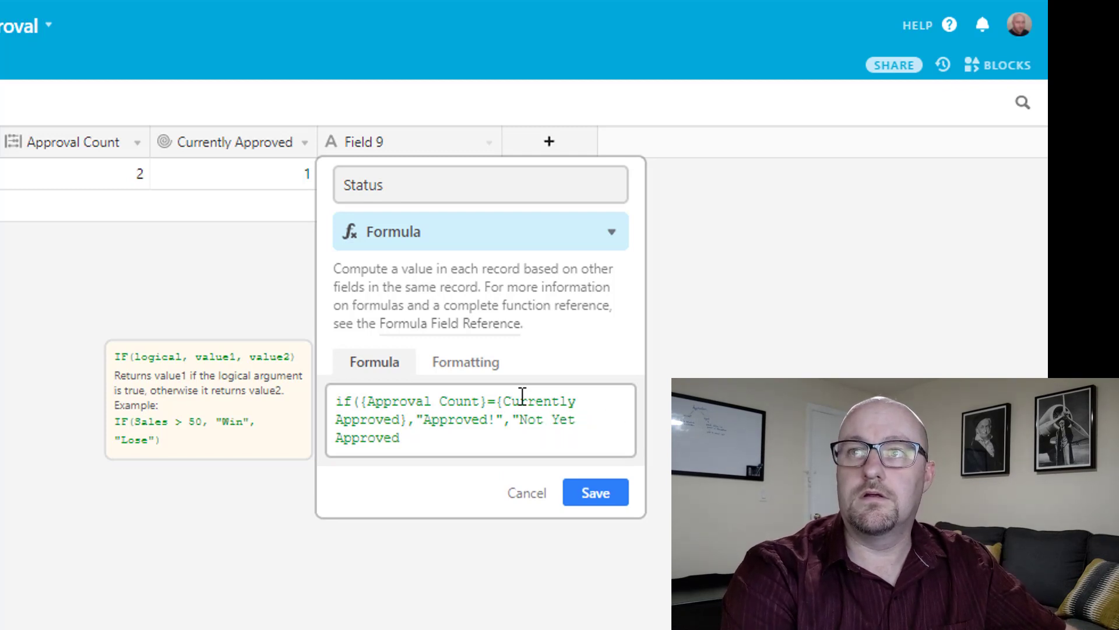
type("\")")
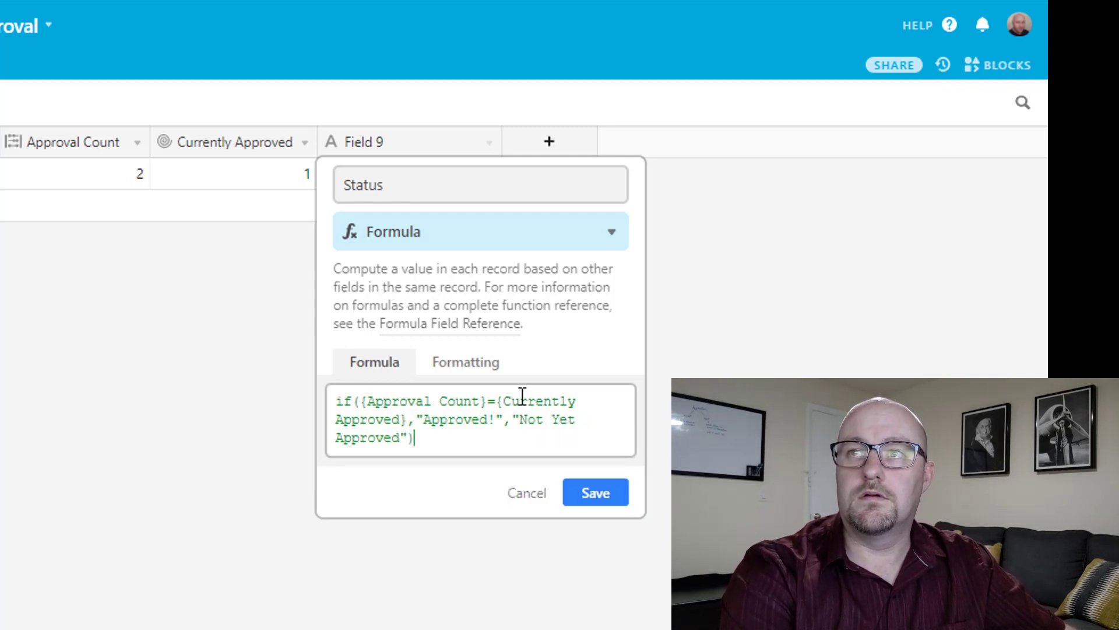
key("Return")
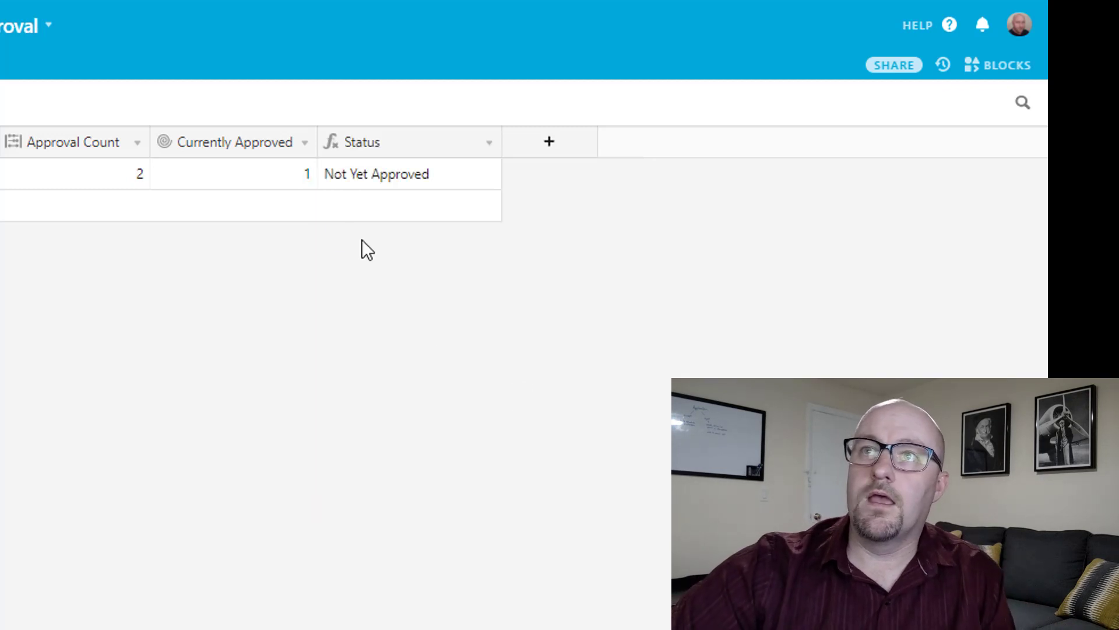
Narrow Status, hide Approval Count and Currently Approved, and move Status between Type and Contact.
left_click_drag(501, 140, 463, 139)
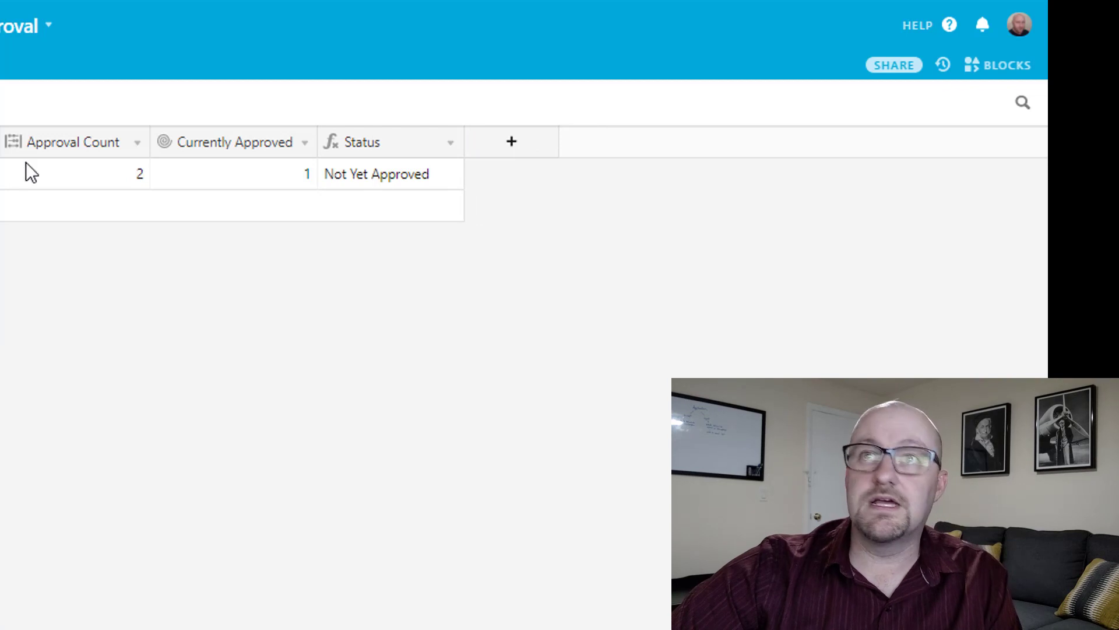
right_click(74, 146)
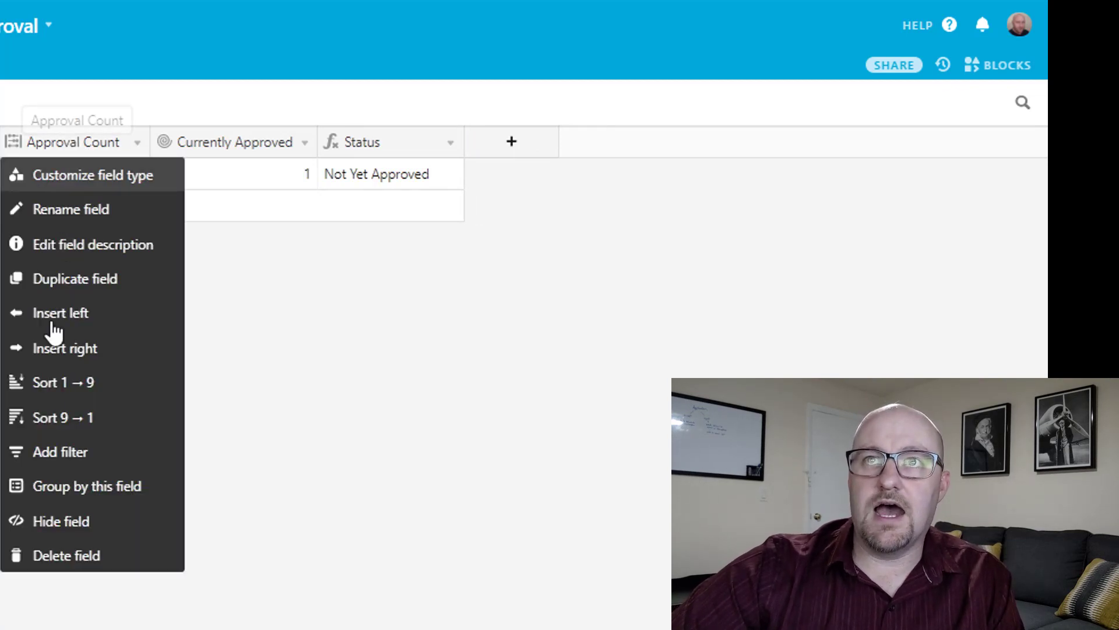
left_click(47, 523)
right_click(71, 145)
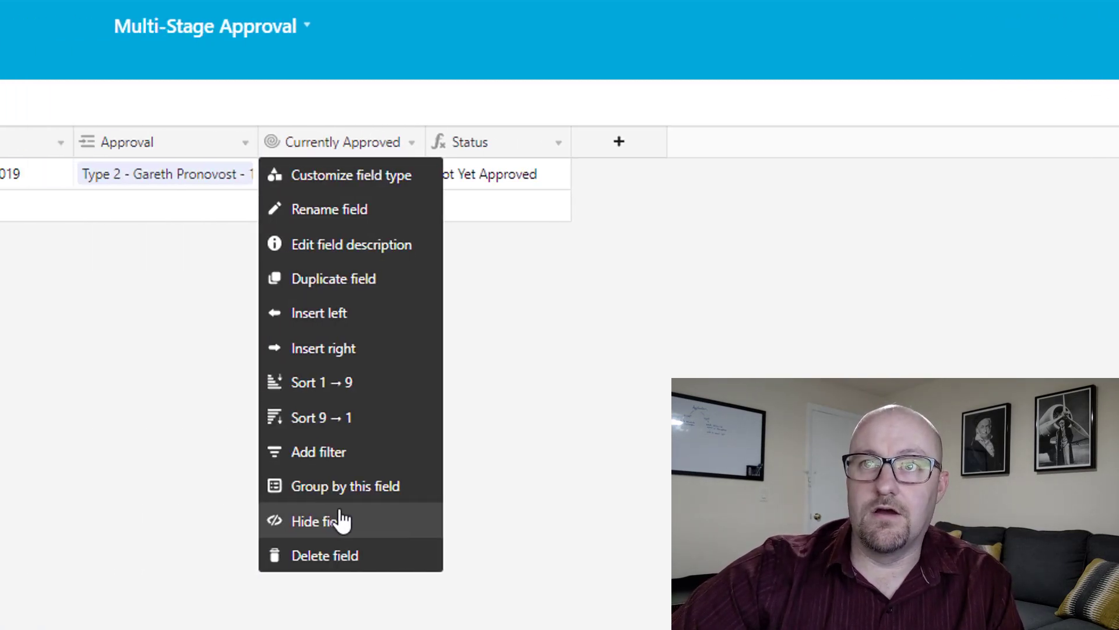
left_click(78, 521)
left_click_drag(308, 117, 312, 123)
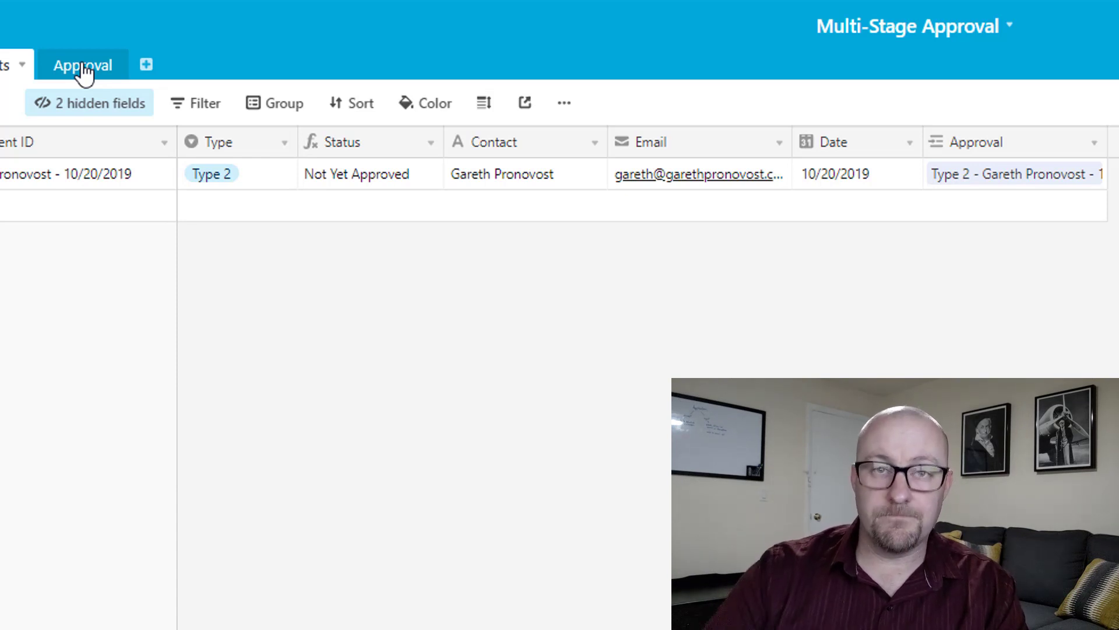
Tick the second approval record's Approval Checkbox and confirm the agreement's Status reads Approved!
left_click(83, 69)
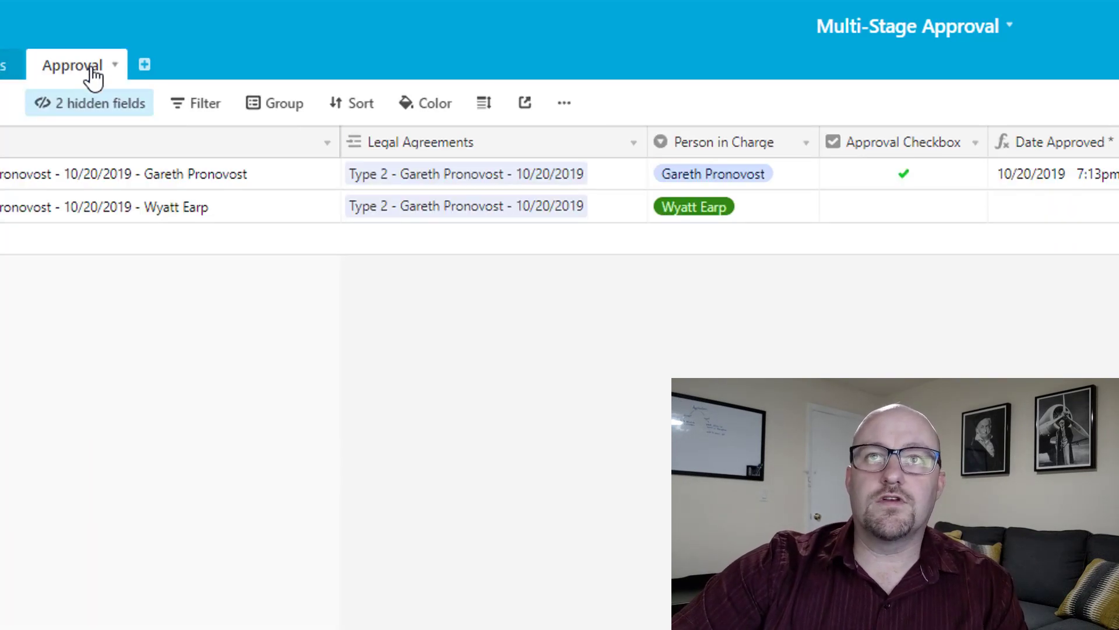
left_click(894, 211)
left_click(895, 210)
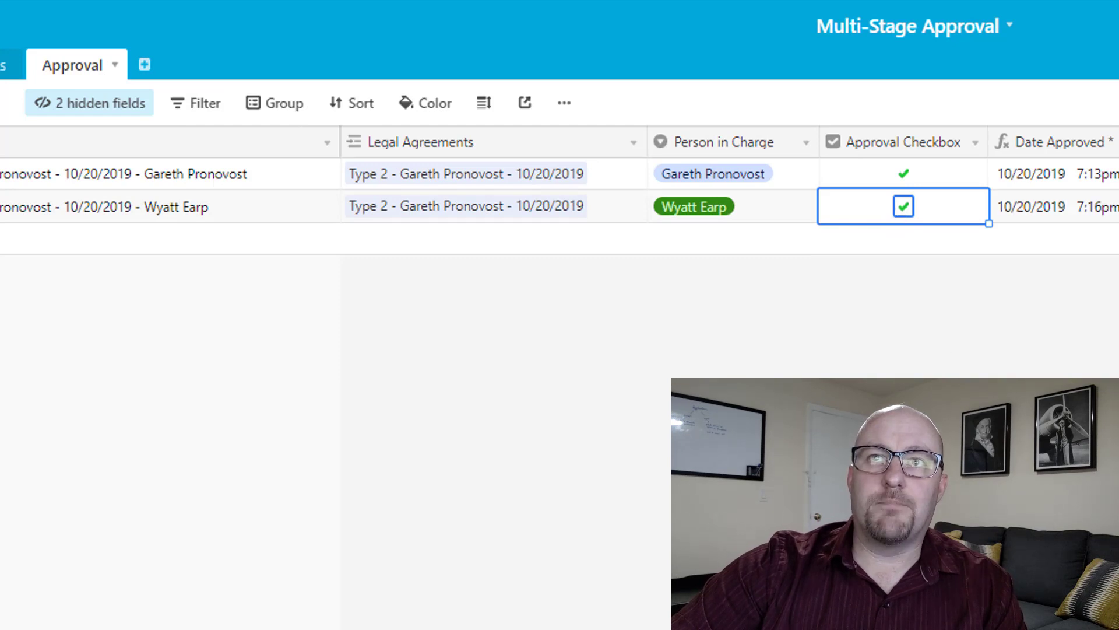
key("Escape")
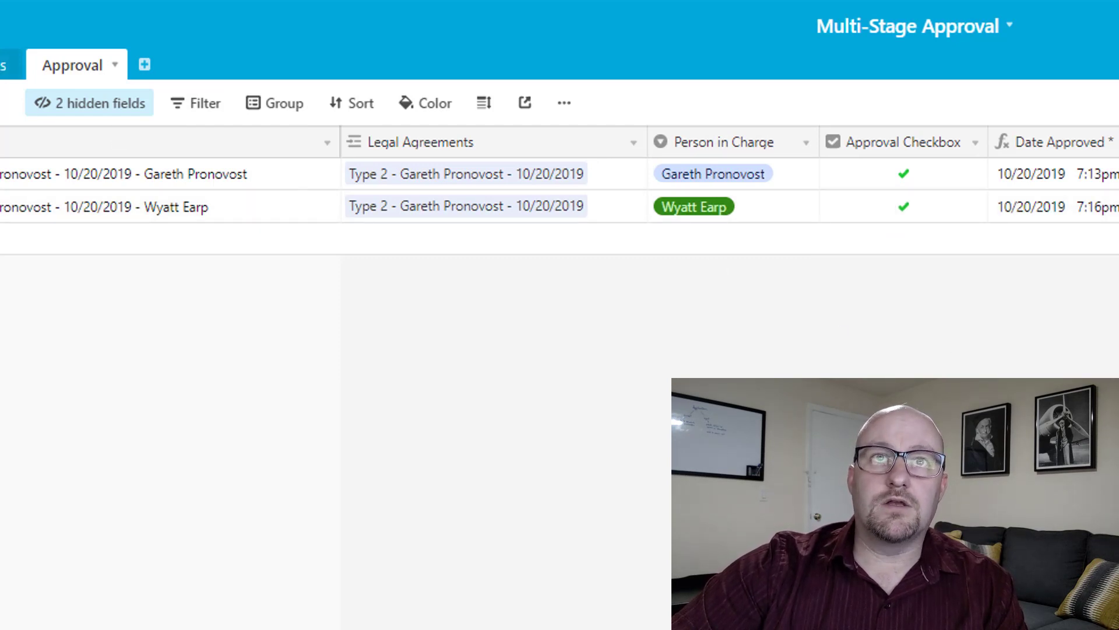
left_click(10, 66)
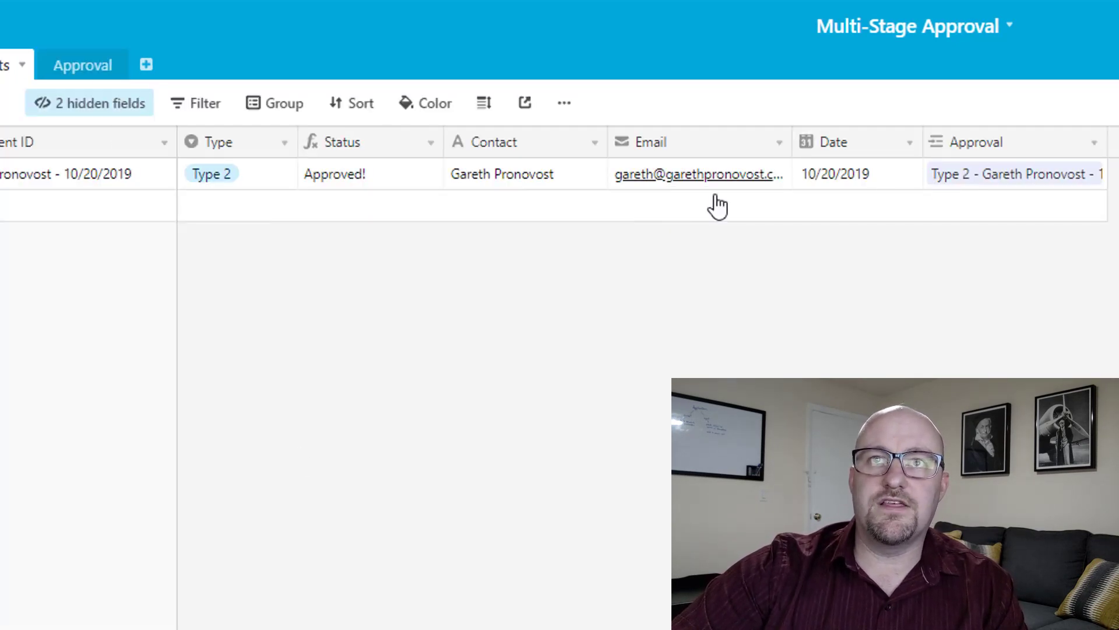
left_click(367, 168)
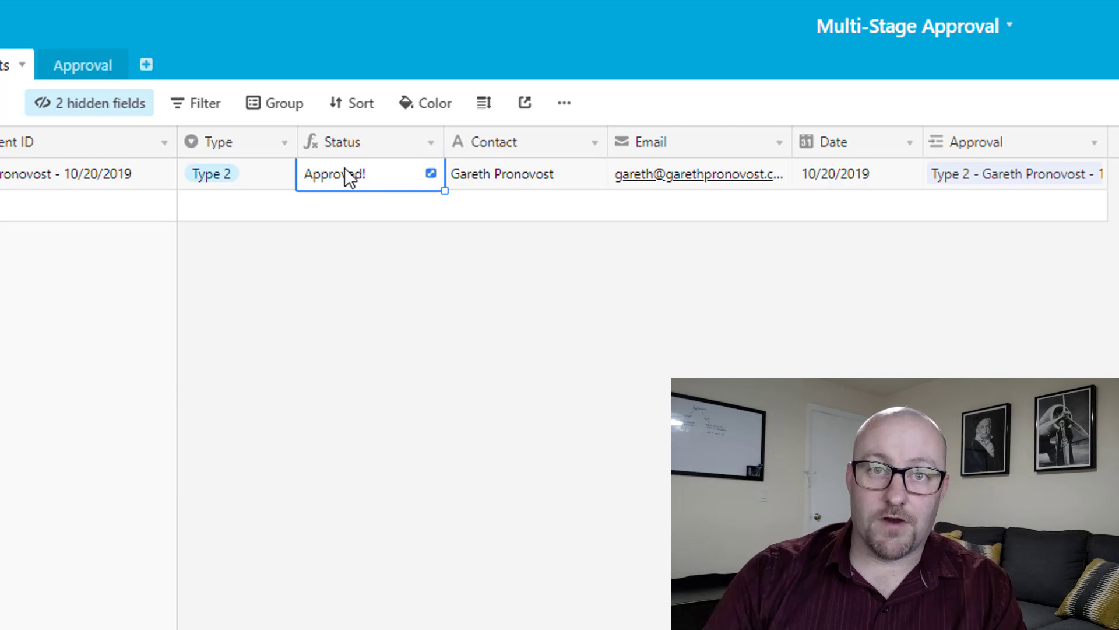
Add a third approval record with a new Person in Charge, linked to the Type 2 agreement.
left_click(94, 65)
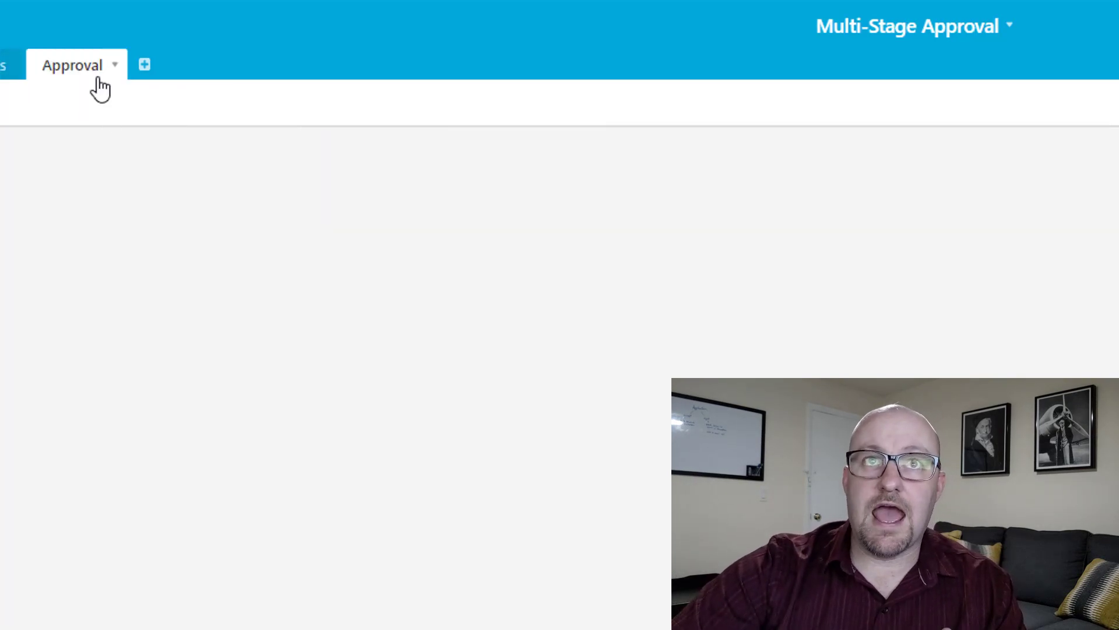
left_click(60, 241)
left_click(690, 243)
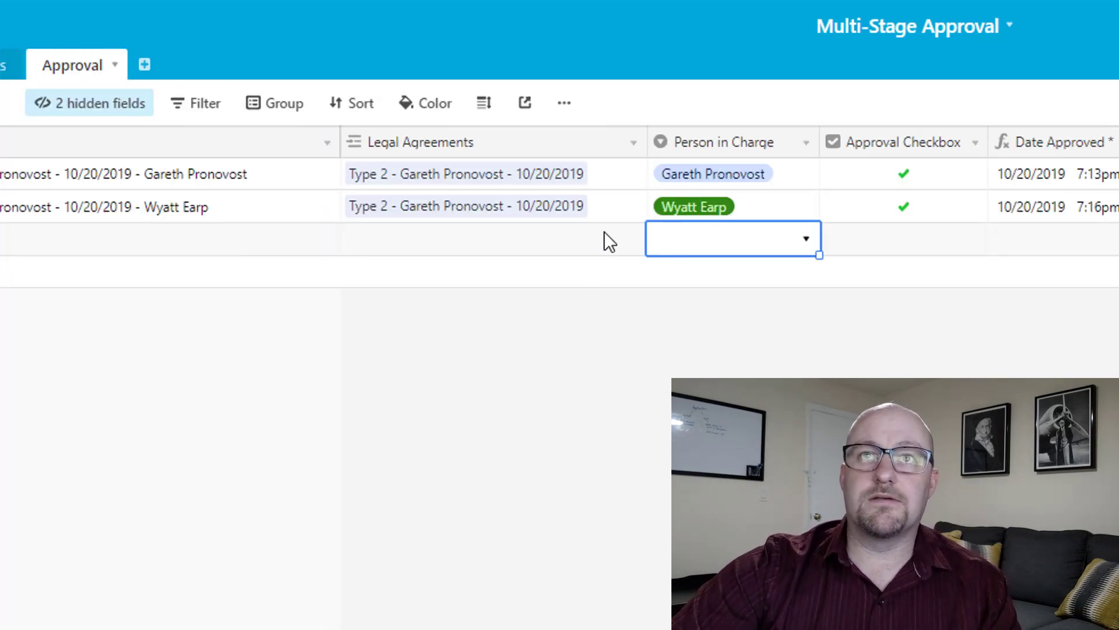
left_click(429, 242)
left_click(732, 257)
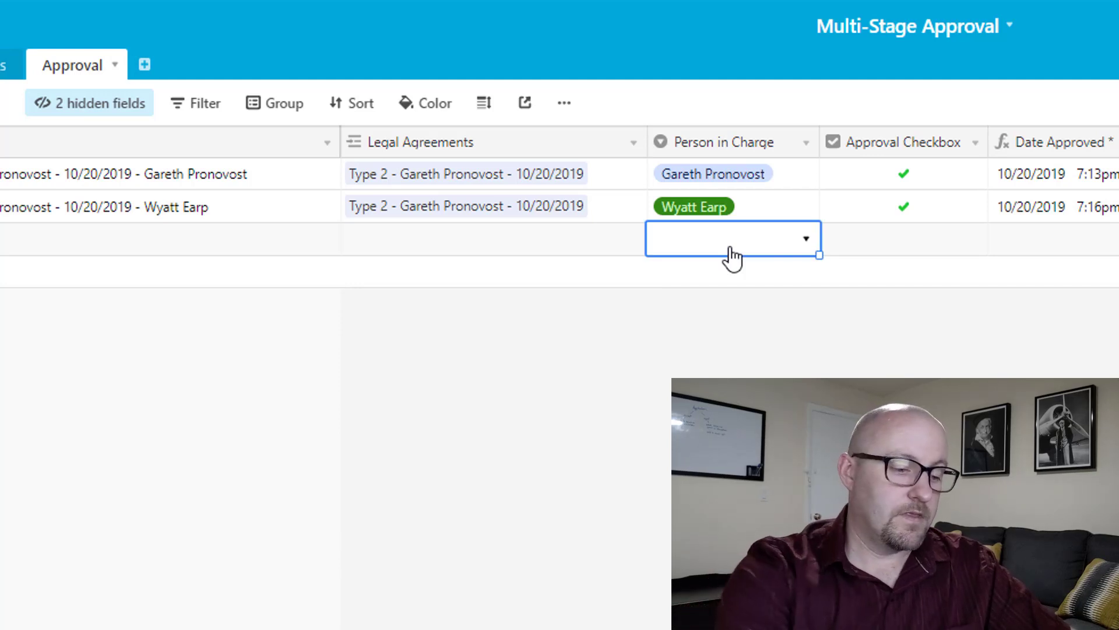
type("Doc Holida")
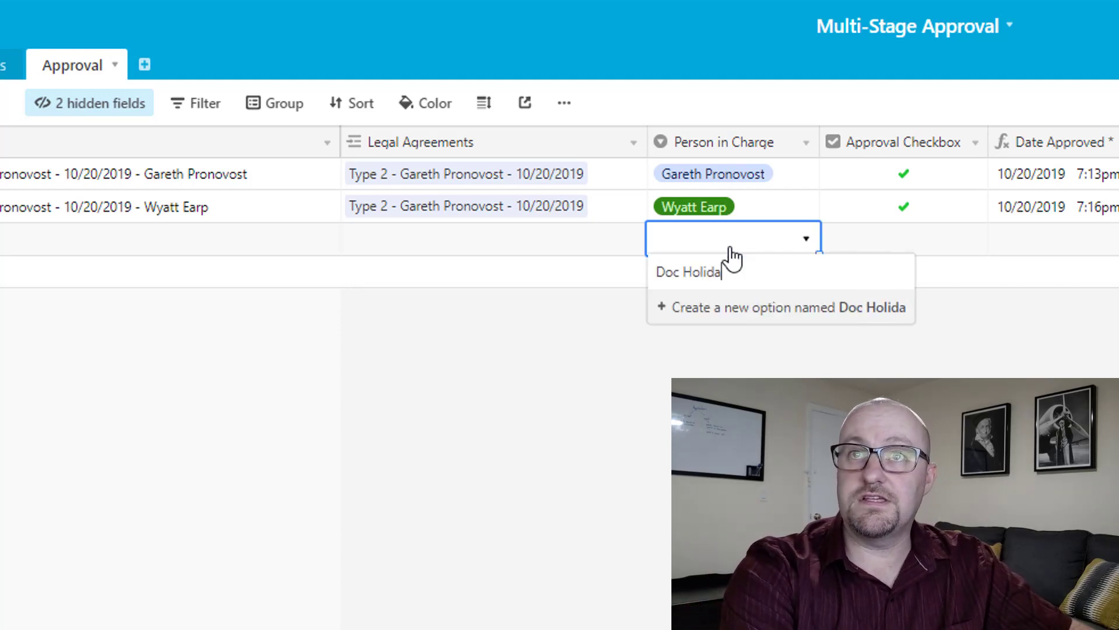
type("y")
key("Return")
key("Left")
type("ty")
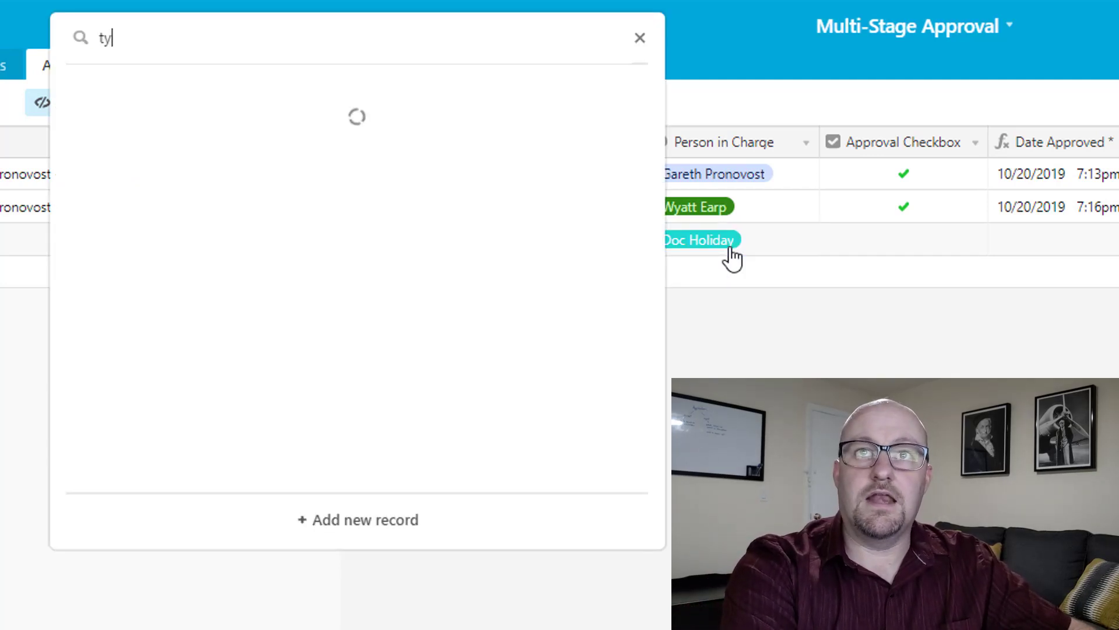
left_click(292, 128)
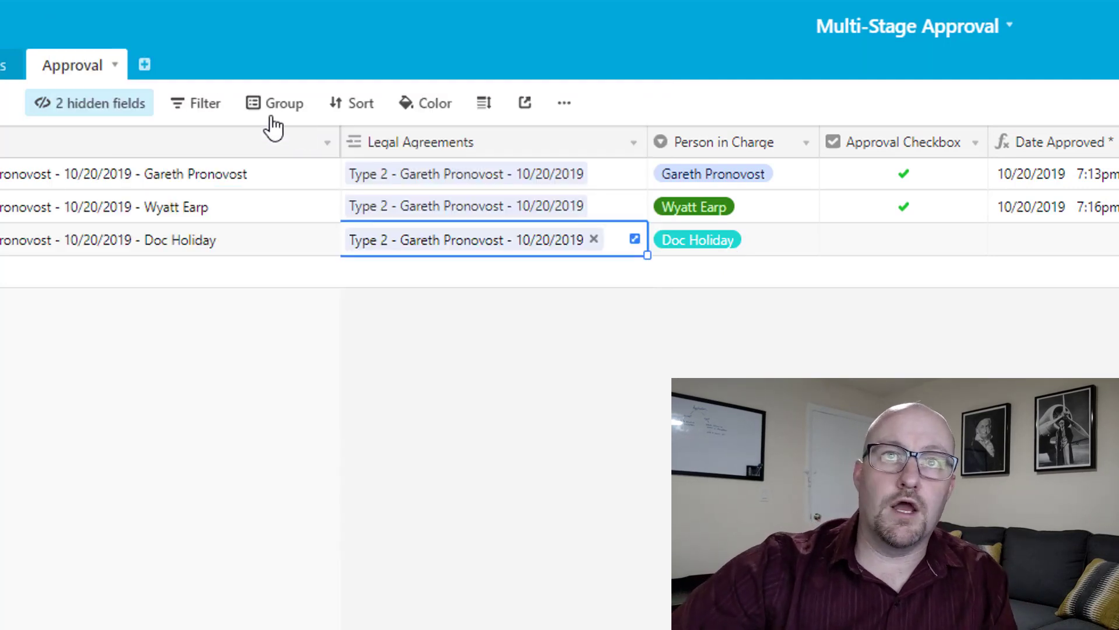
key("Escape")
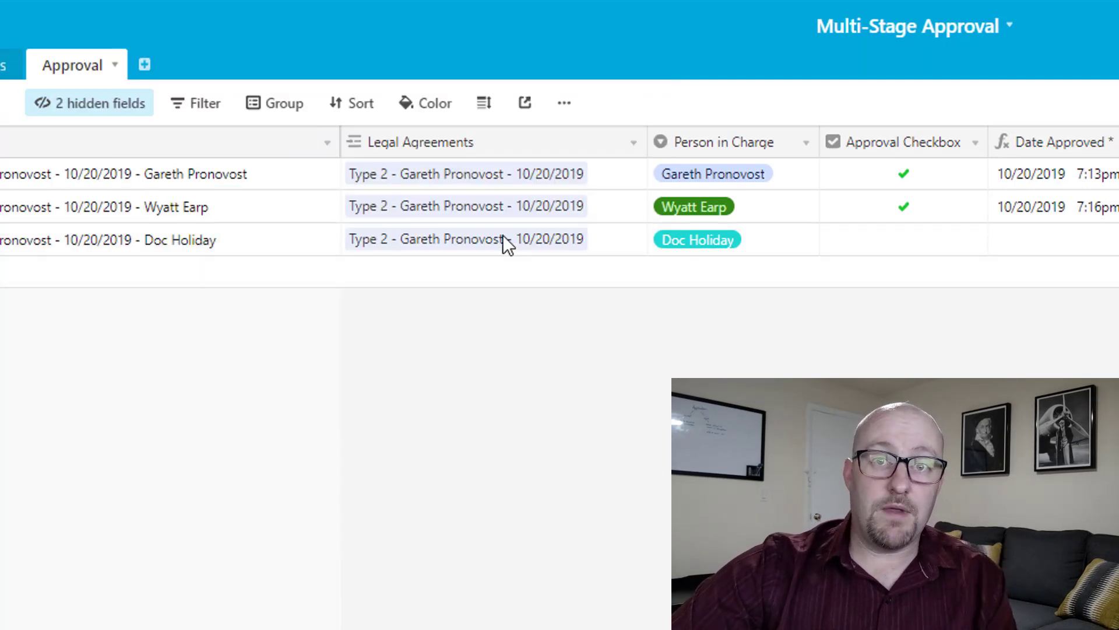
Tick the third record's Approval Checkbox and confirm the agreement's Status reads Approved! again.
left_click_drag(475, 175, 519, 239)
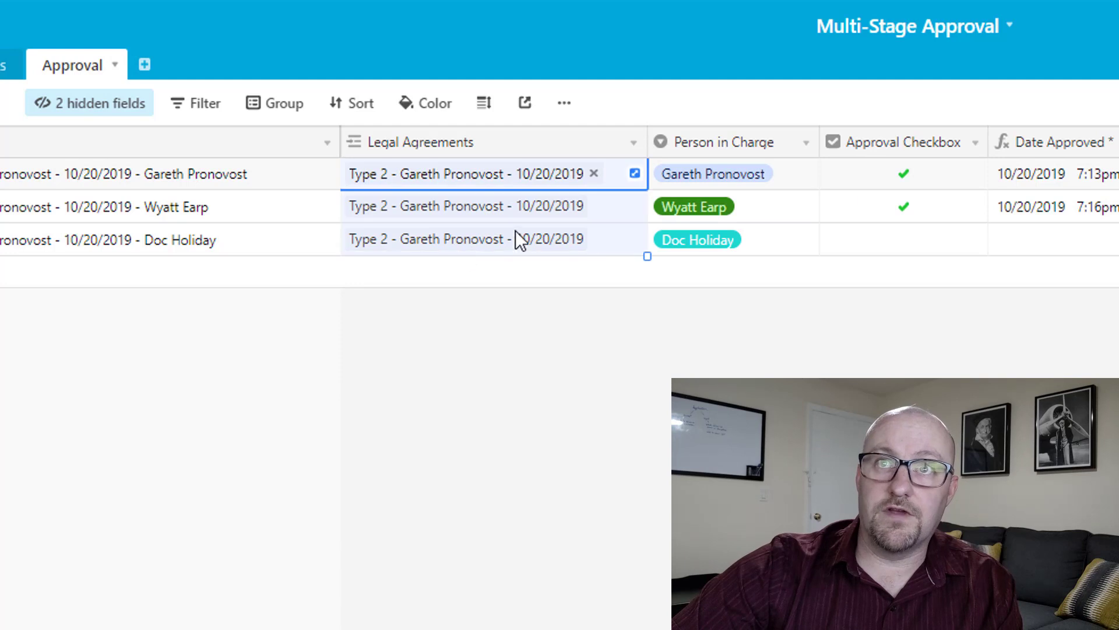
left_click(9, 65)
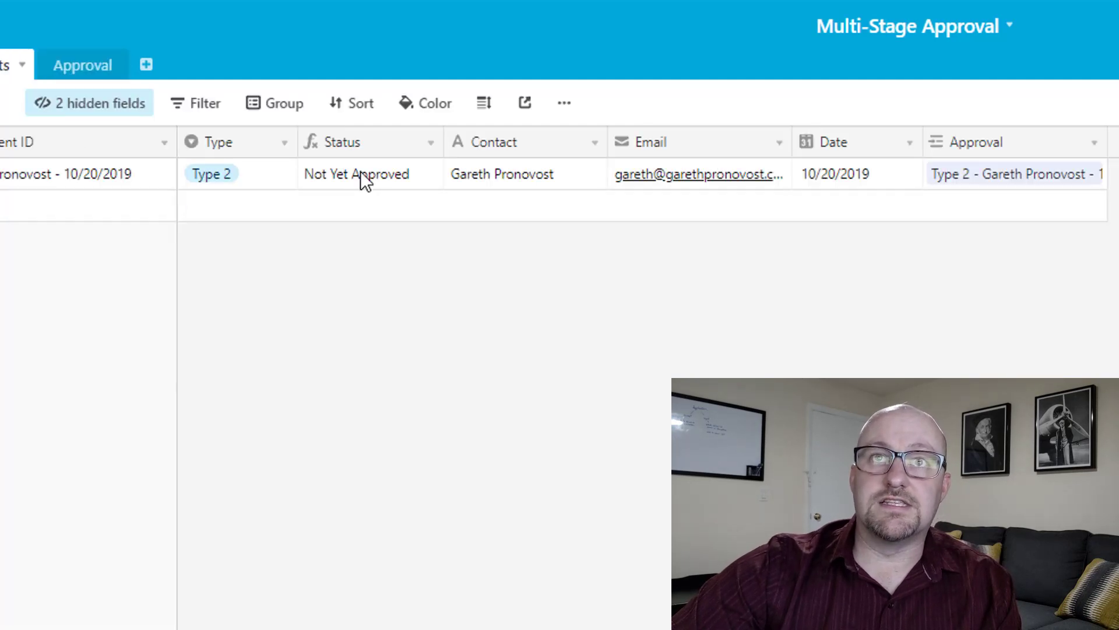
left_click(73, 67)
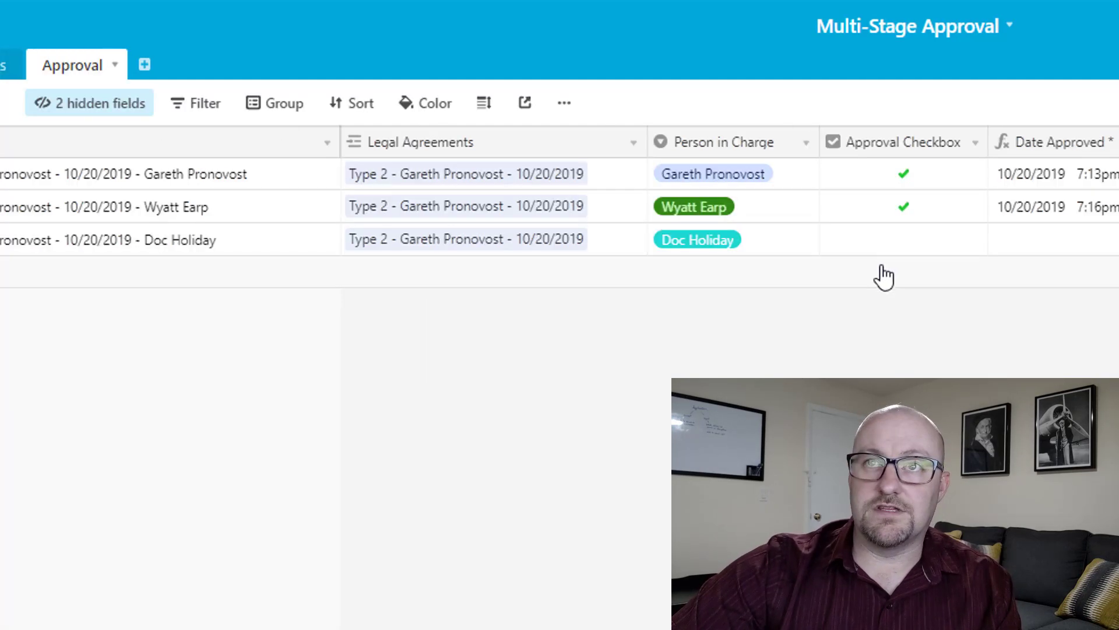
left_click(903, 251)
left_click(904, 239)
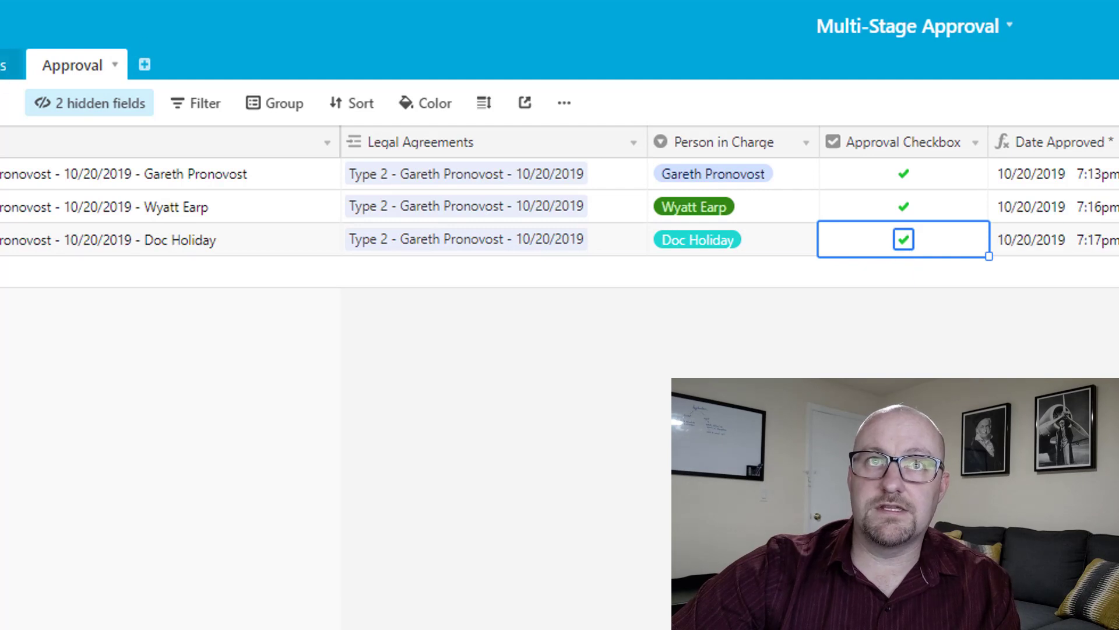
left_click(9, 65)
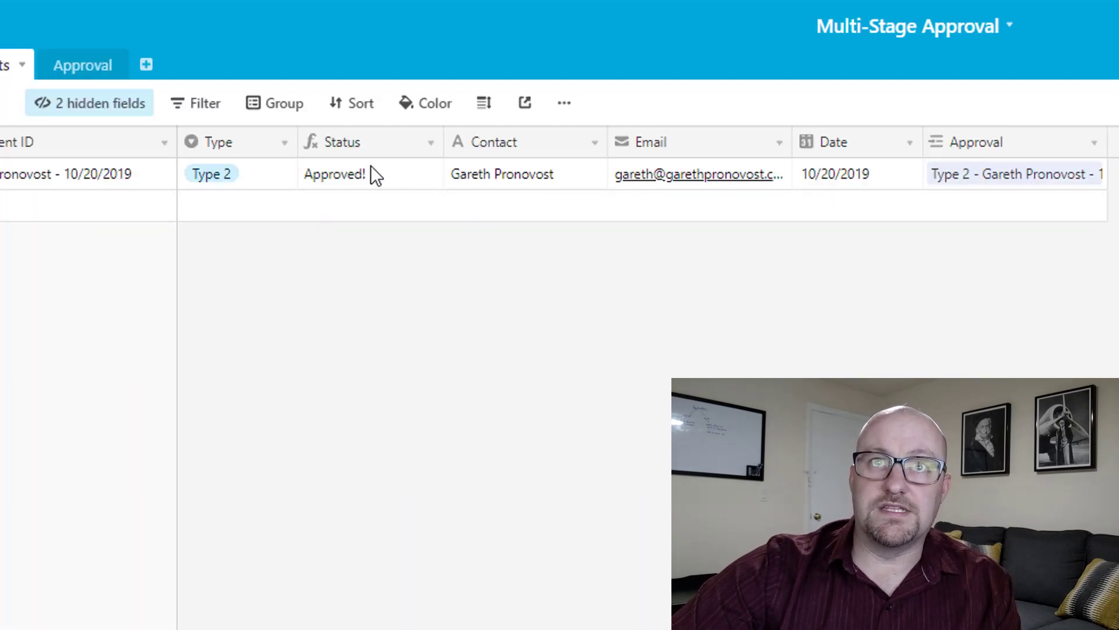
left_click(370, 166)
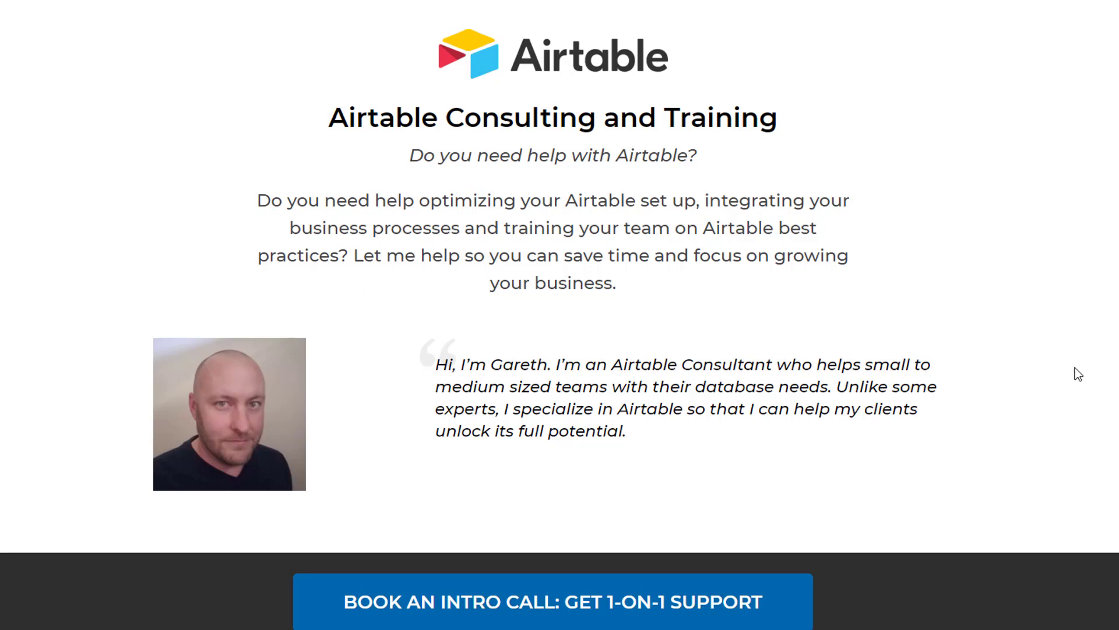
Scroll down the consulting page past the intro banner to the services and dashboard examples.
scroll(1033, 377, "down", 10)
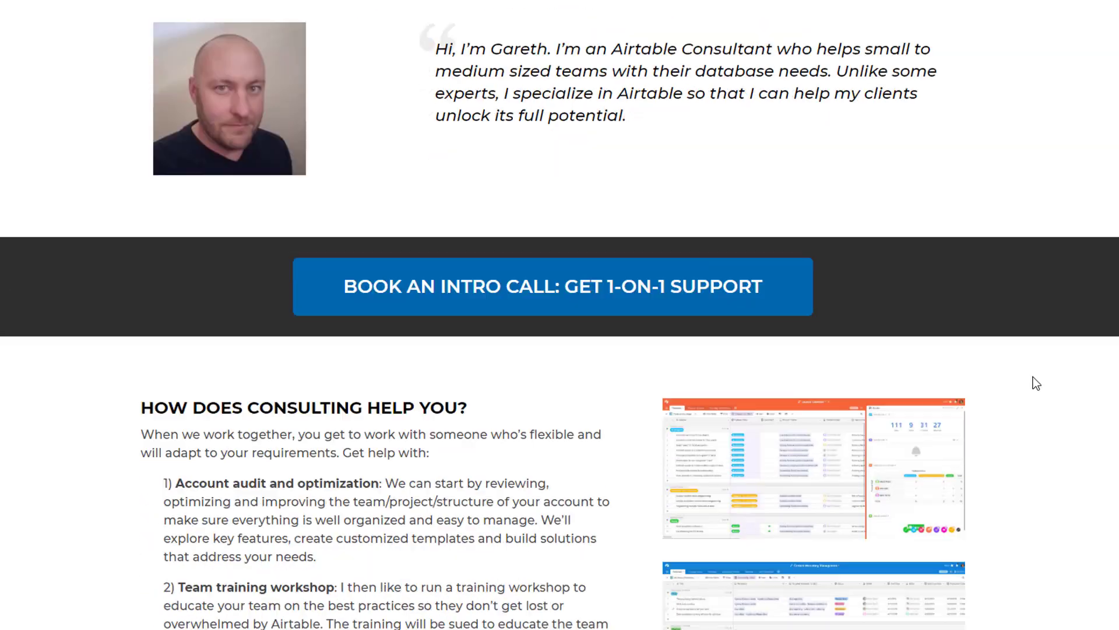
scroll(1033, 377, "down", 9)
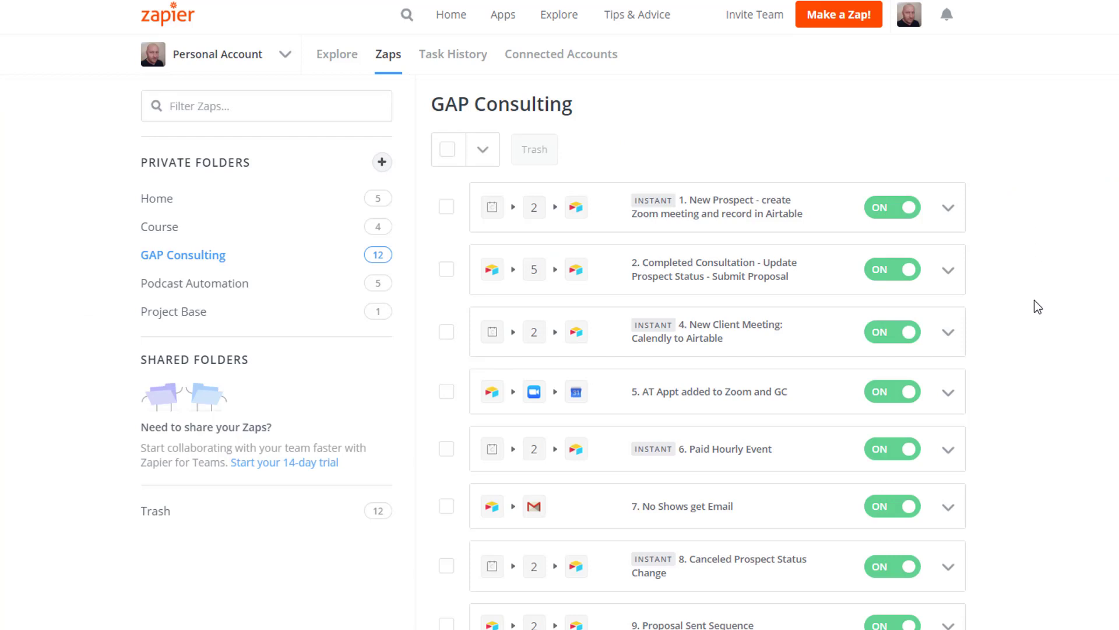
scroll(1048, 331, "down", 2)
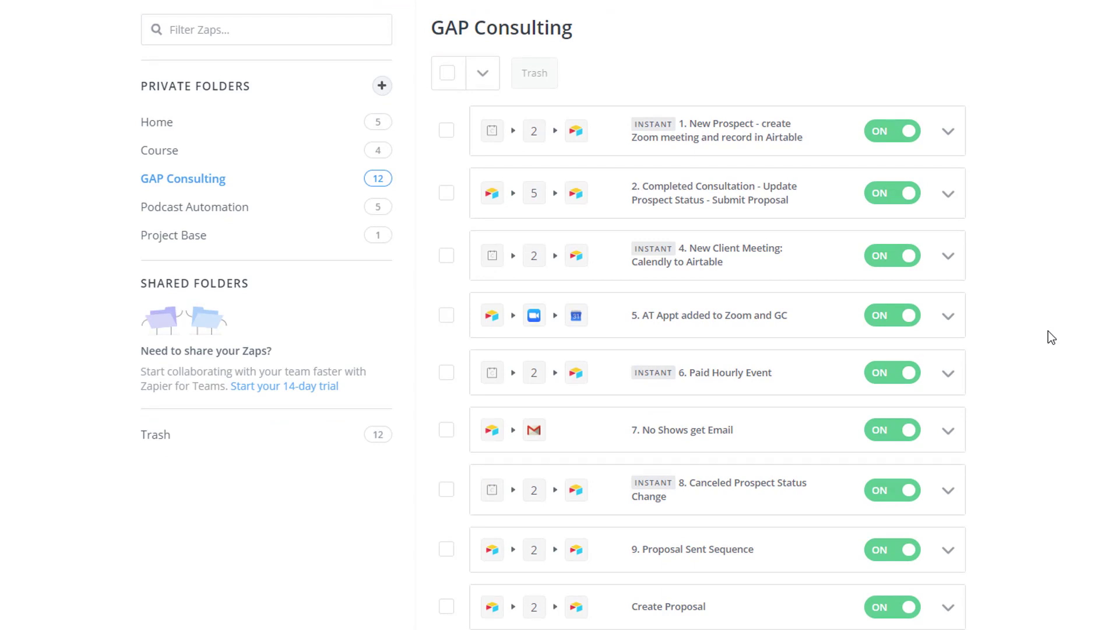
scroll(1048, 331, "up", 2)
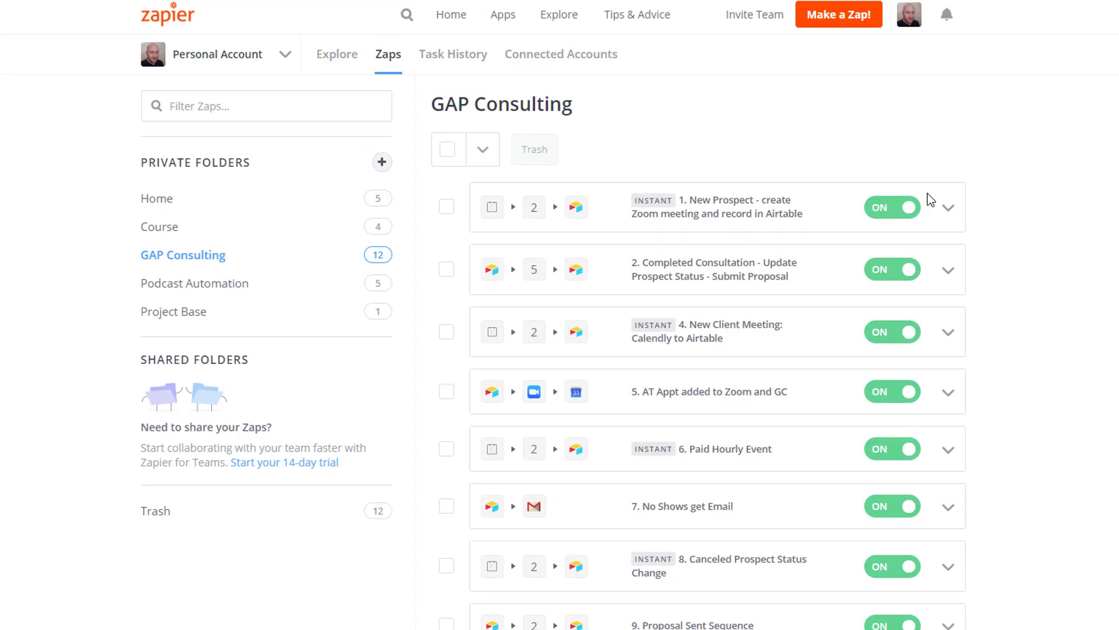